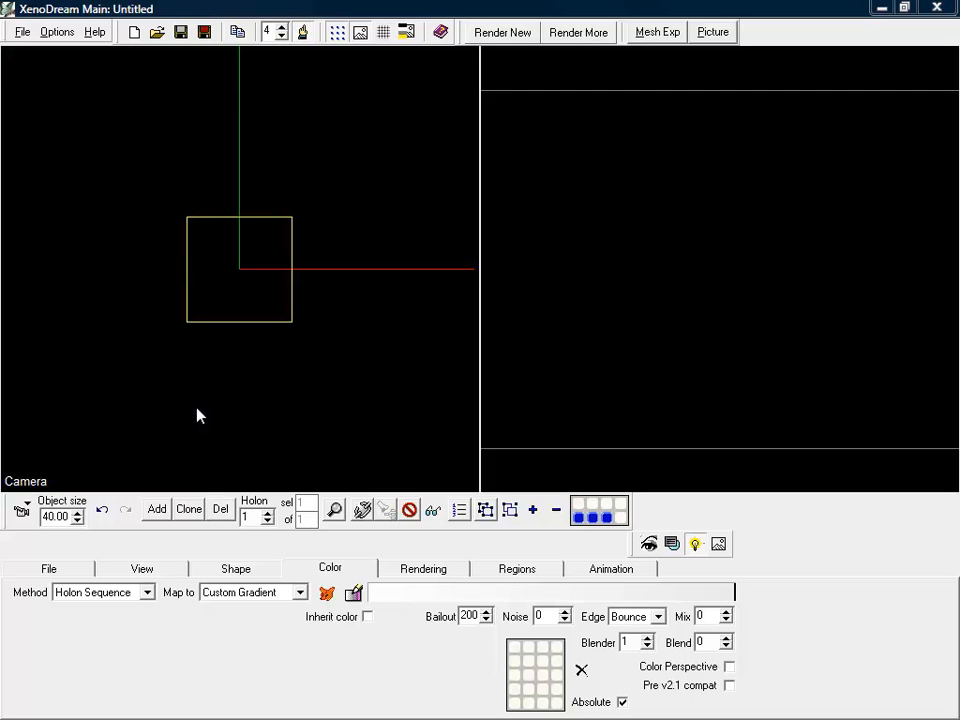
# Set the holon's color method to Metamorph and show its color pattern as the preview background
pyautogui.click(18, 33)
pyautogui.click(76, 56)
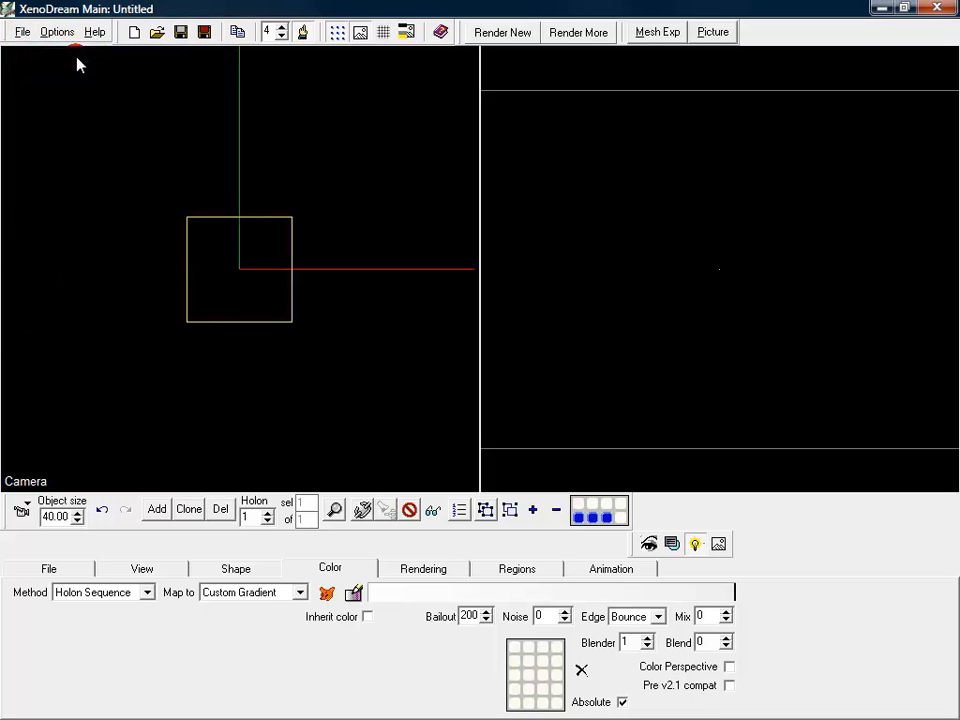
pyautogui.click(247, 568)
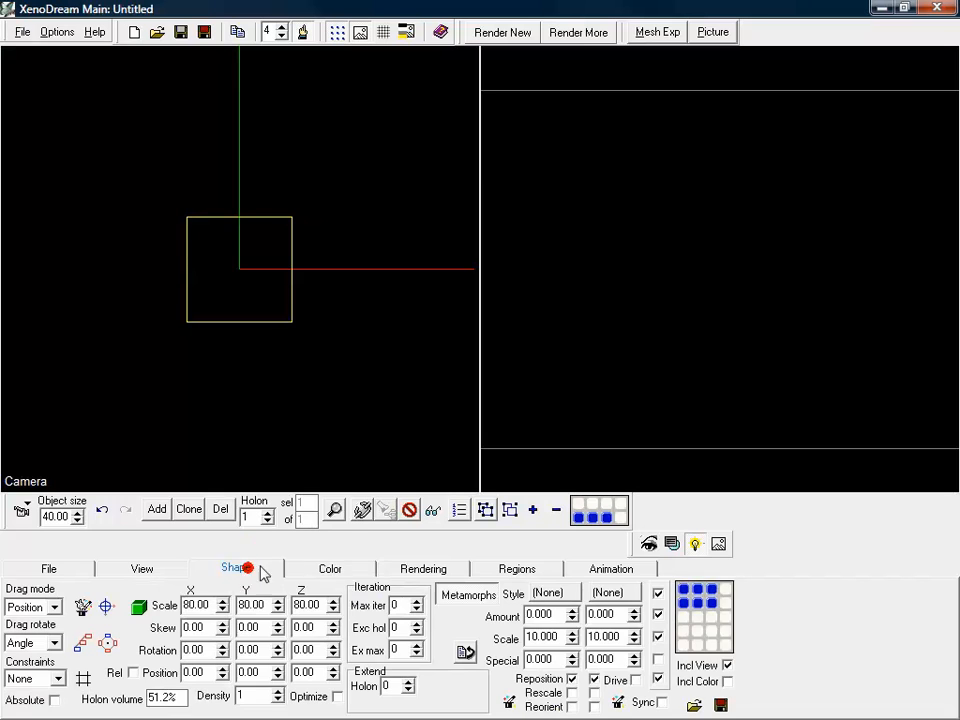
pyautogui.click(332, 569)
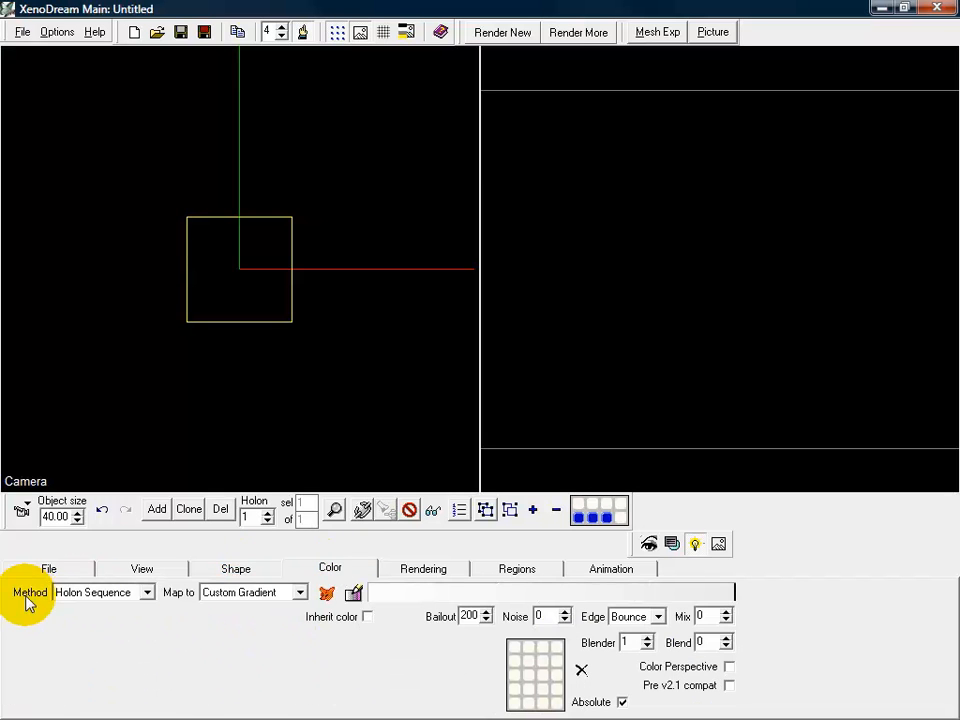
pyautogui.click(147, 593)
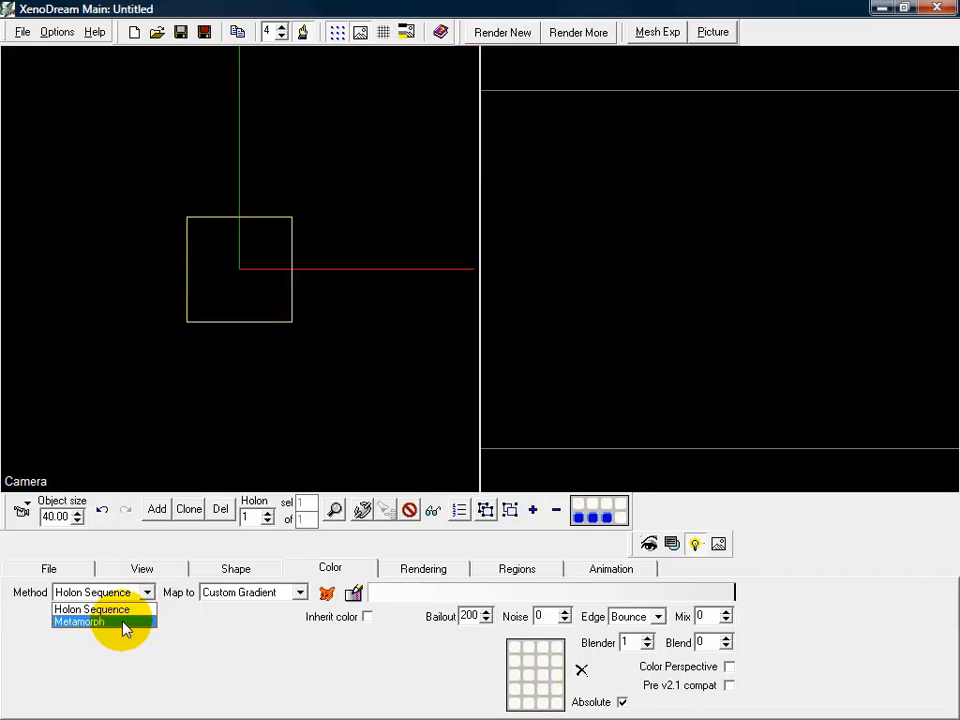
pyautogui.click(123, 622)
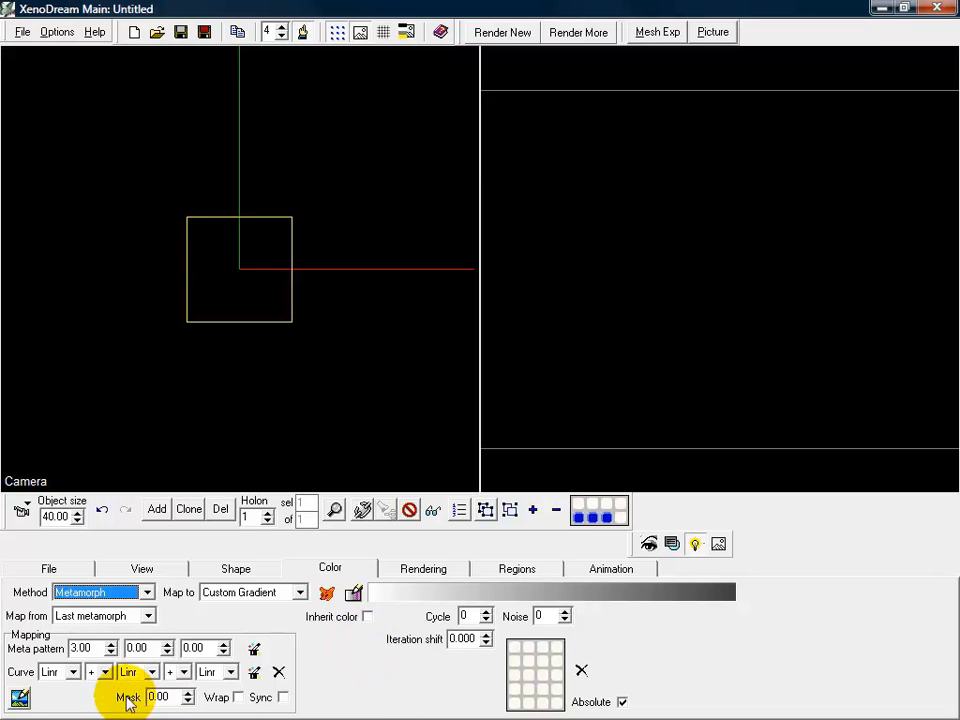
pyautogui.click(20, 698)
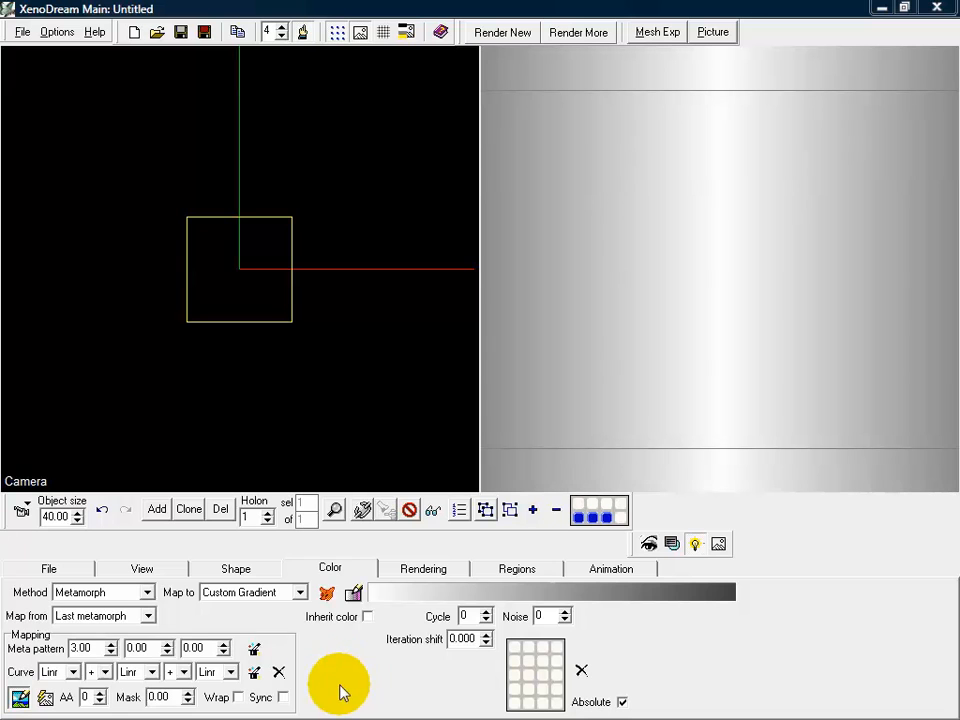
# Apply the Malachite ripple gradient preset from the Basic stripes category to the holon's color mapping
pyautogui.click(325, 594)
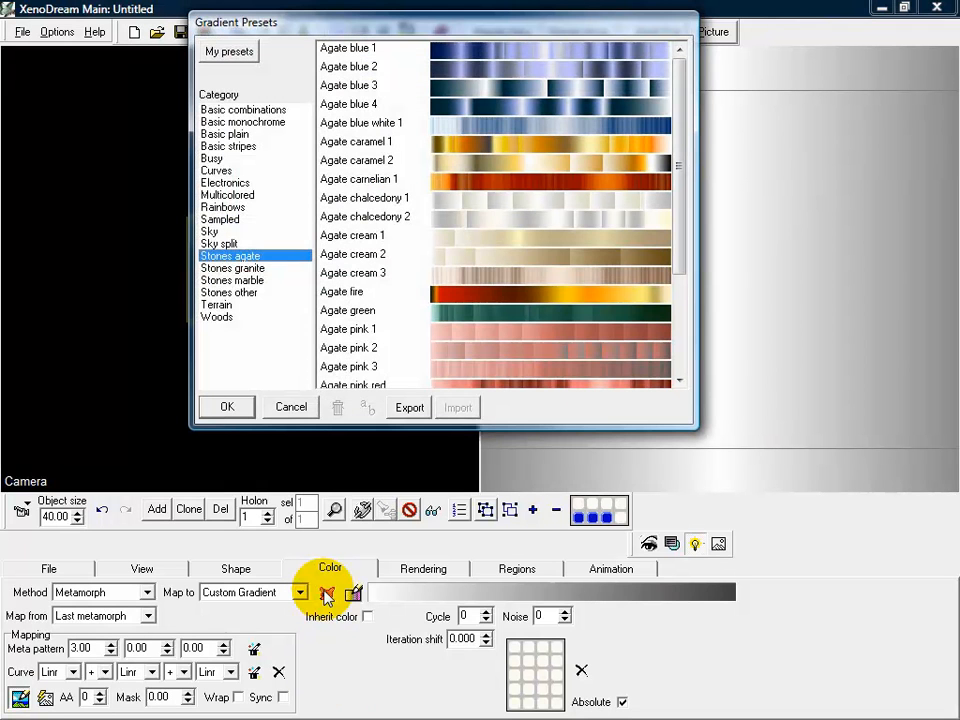
pyautogui.click(229, 147)
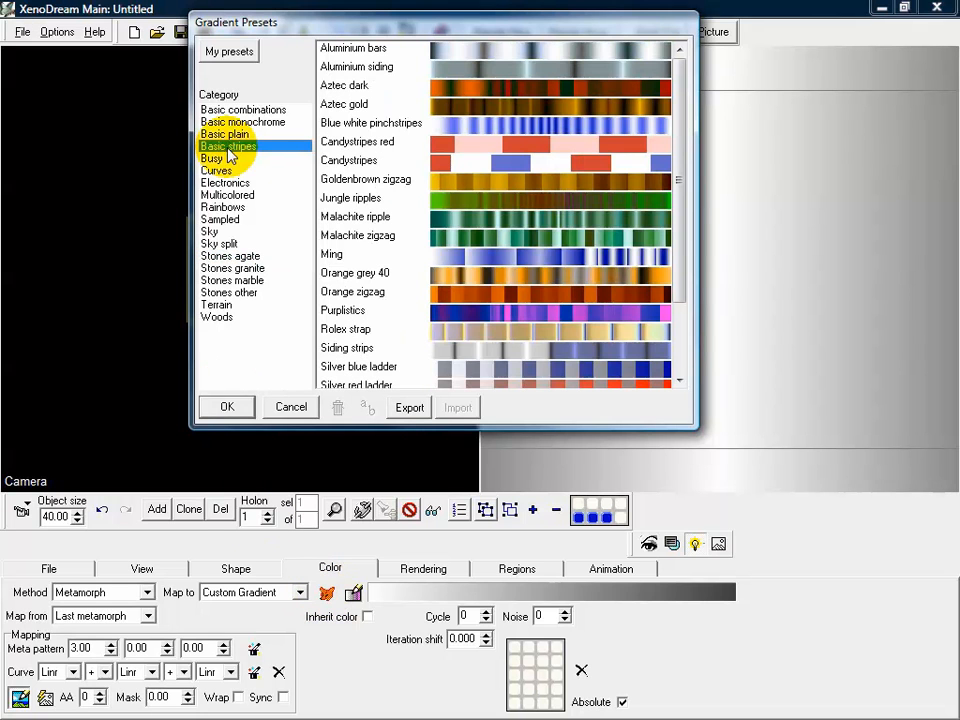
pyautogui.click(358, 217)
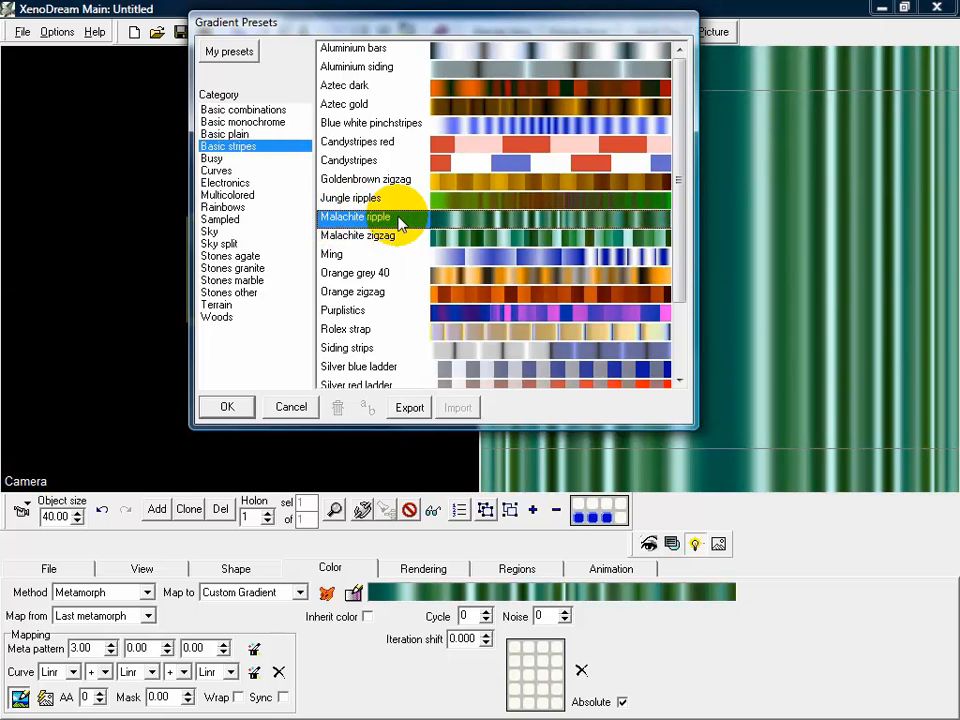
pyautogui.click(229, 407)
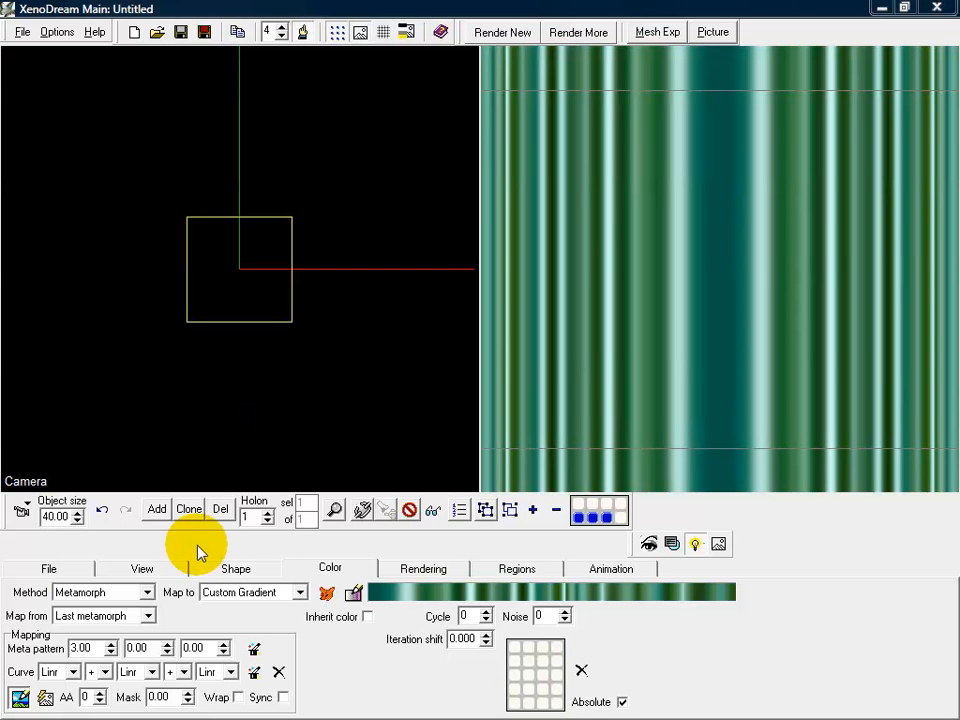
# Assign the Ripplet style from the Radial category to the holon's second metamorph slot
pyautogui.click(241, 576)
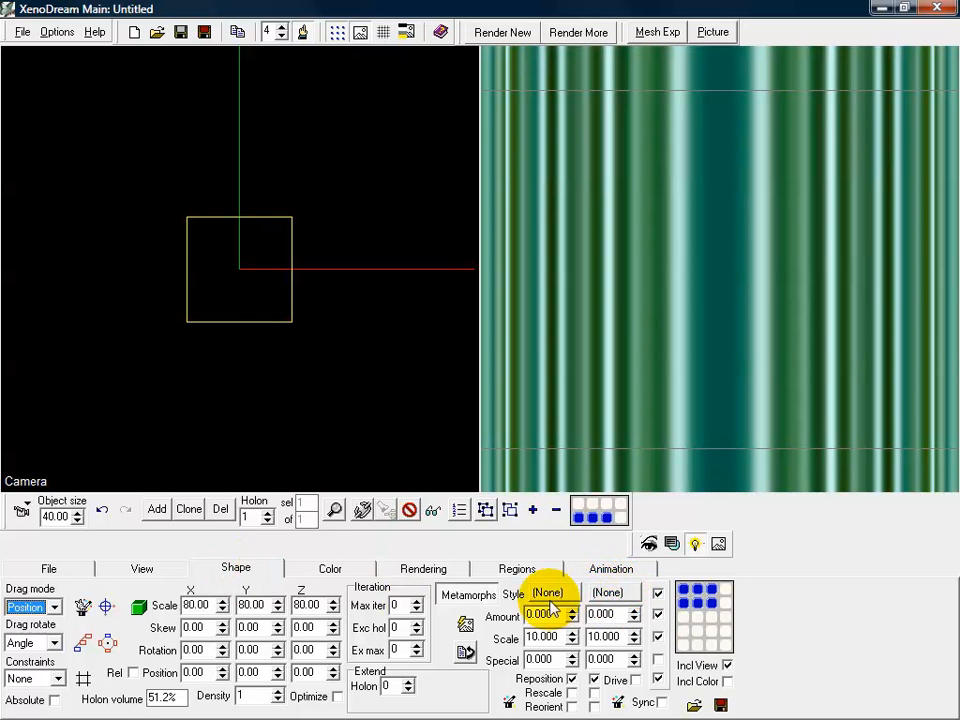
pyautogui.click(610, 594)
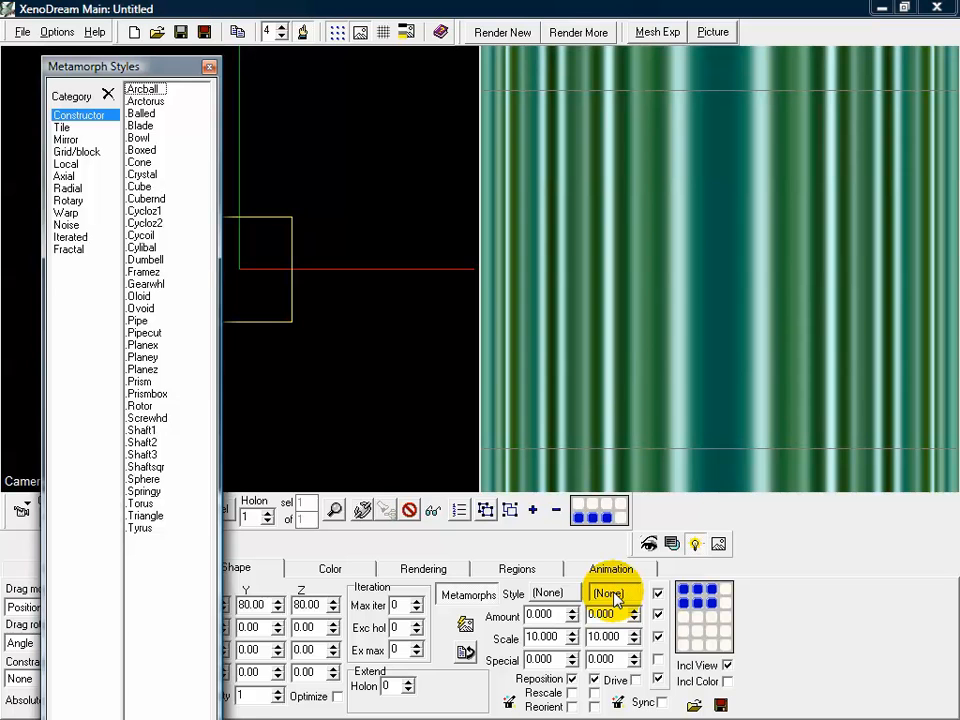
pyautogui.click(68, 188)
pyautogui.click(140, 284)
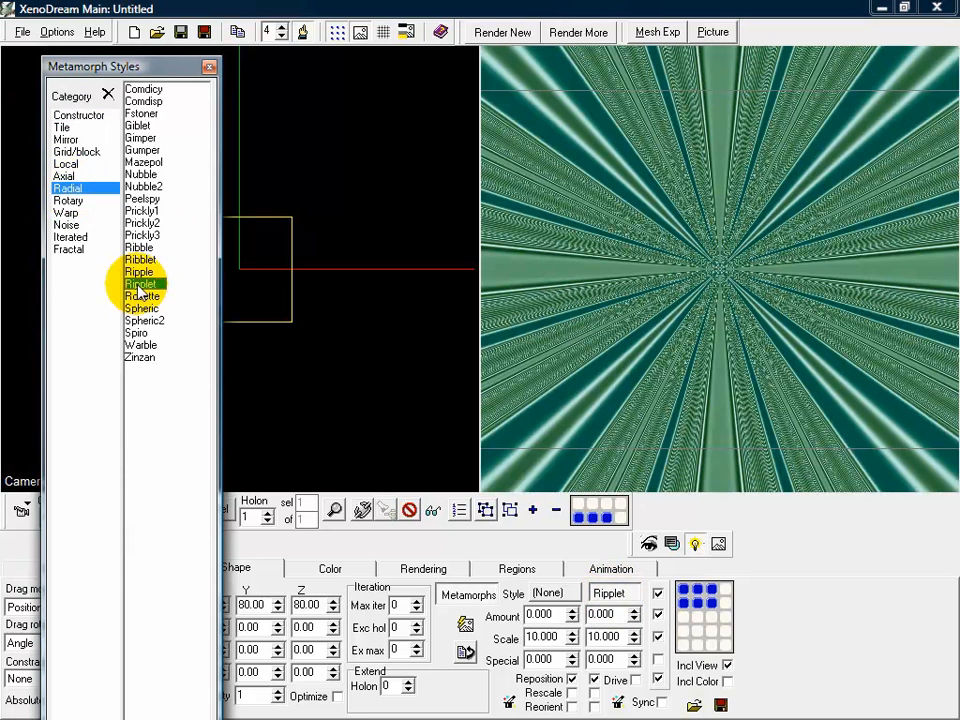
pyautogui.click(208, 67)
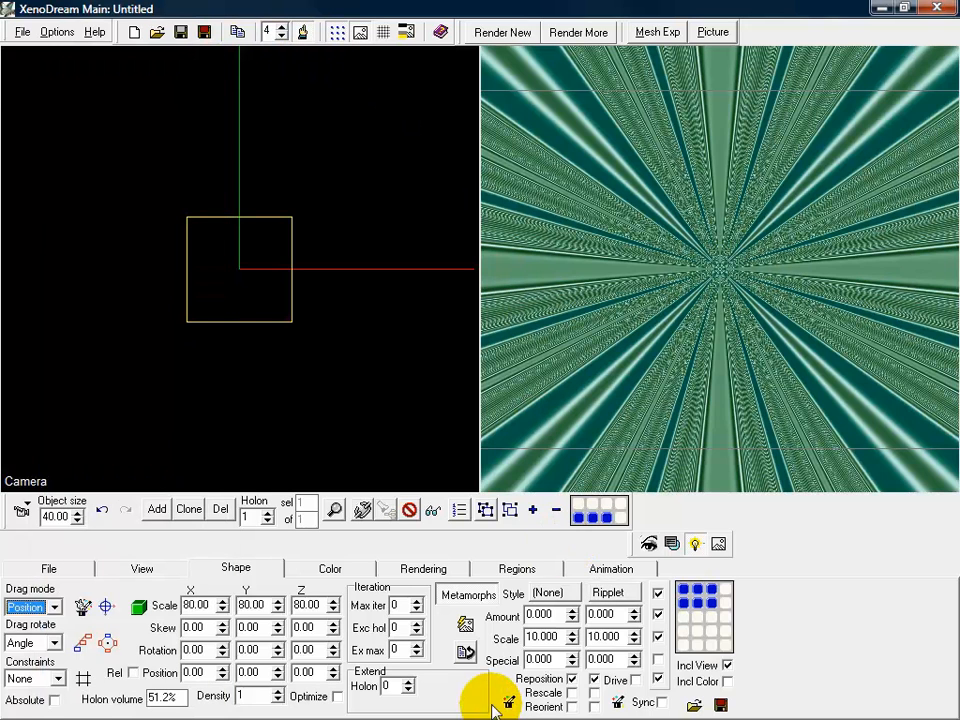
# Disable Reposition for the first metamorph slot and set the holon's Z position to 30
pyautogui.click(572, 679)
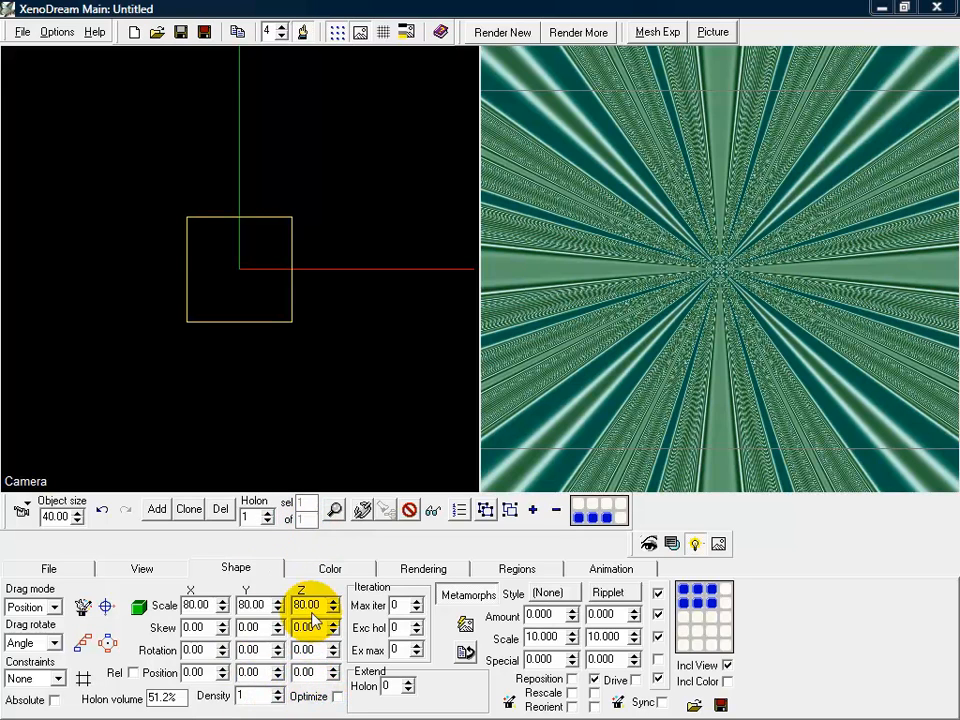
pyautogui.click(293, 672)
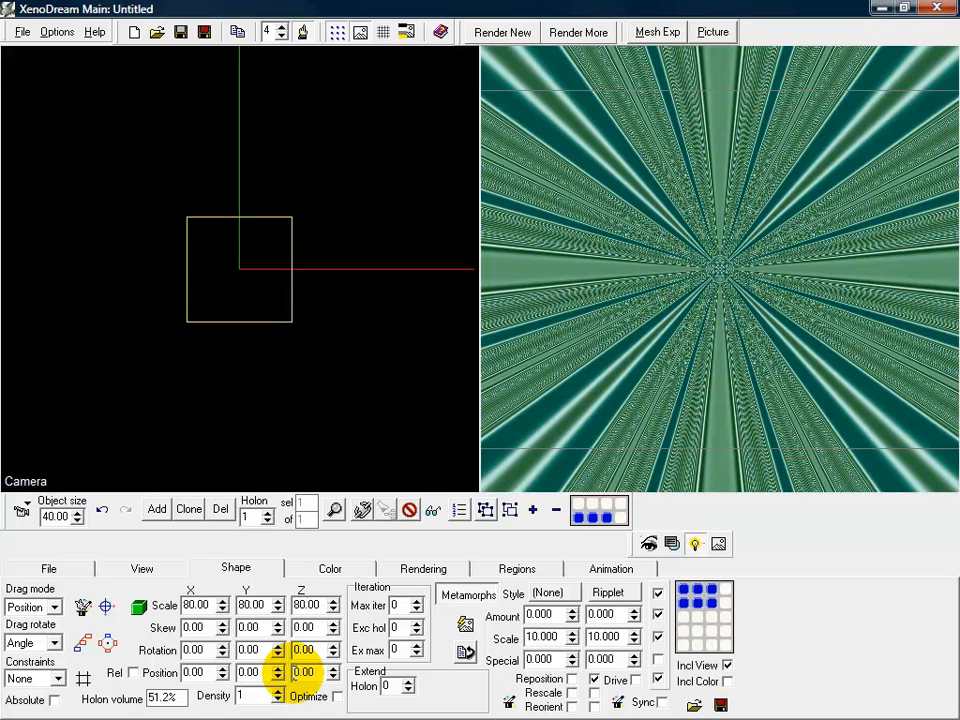
pyautogui.write('3')
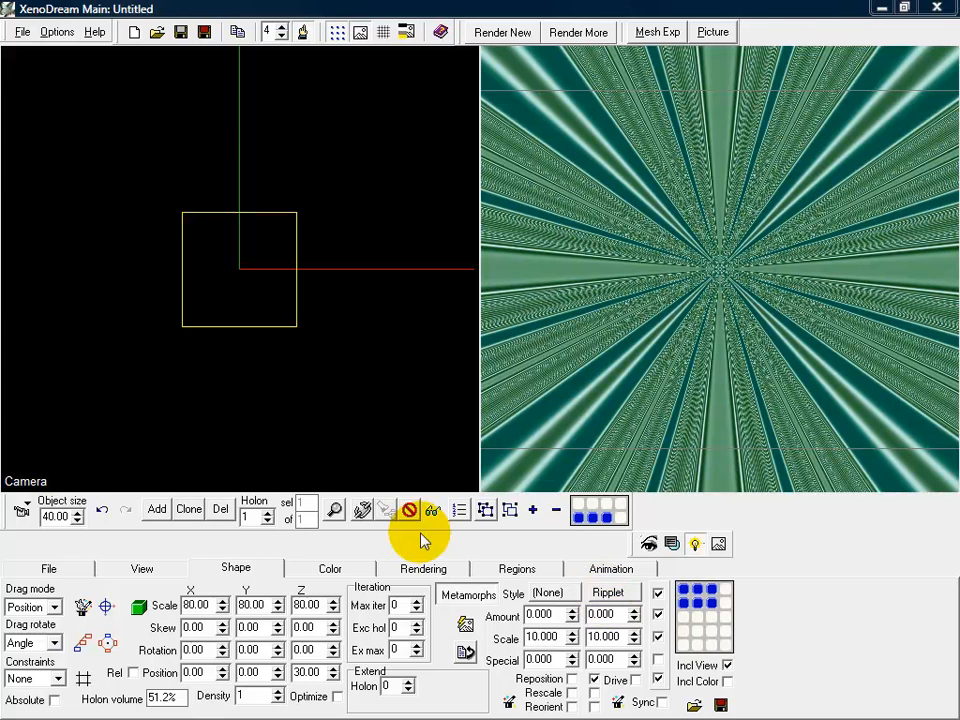
# Render the Ripplet pattern as the background picture, overwriting the existing one, and return to the main window
pyautogui.click(465, 627)
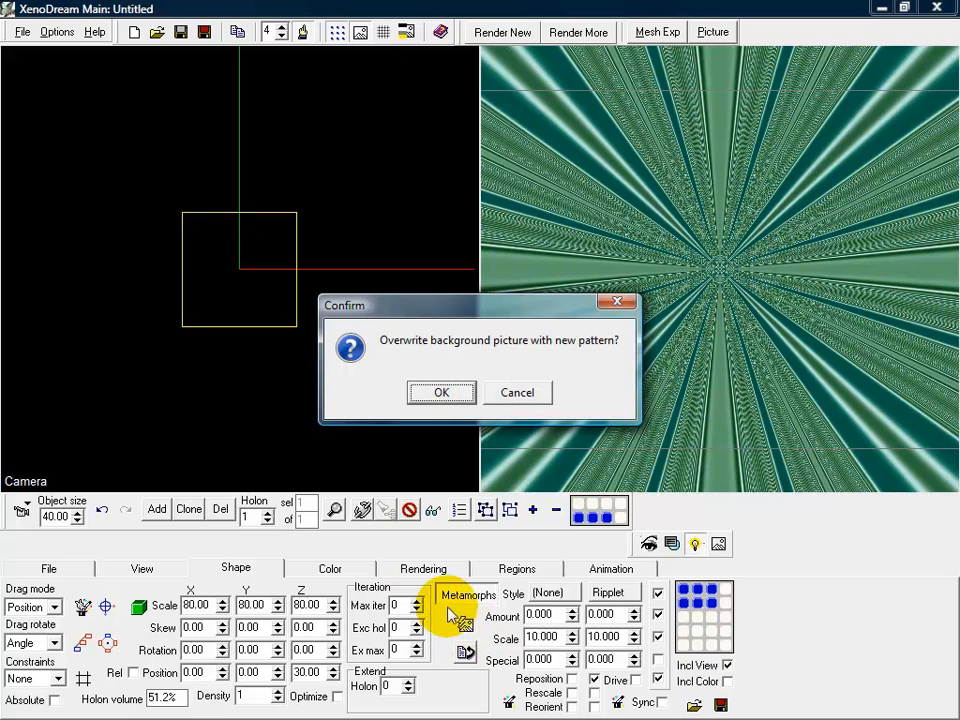
pyautogui.click(443, 392)
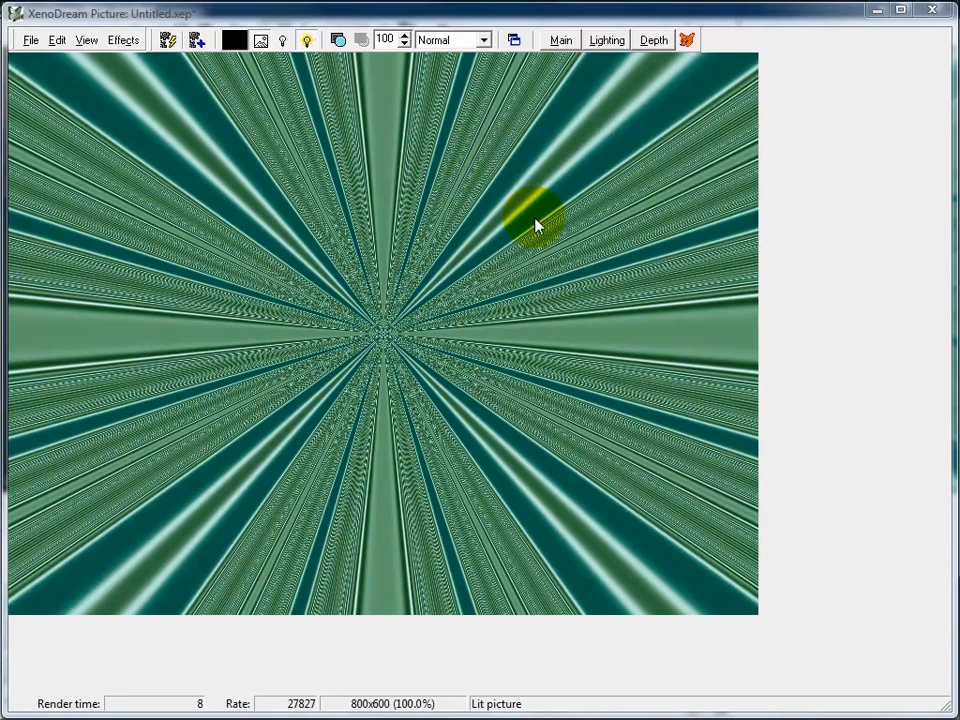
pyautogui.click(561, 40)
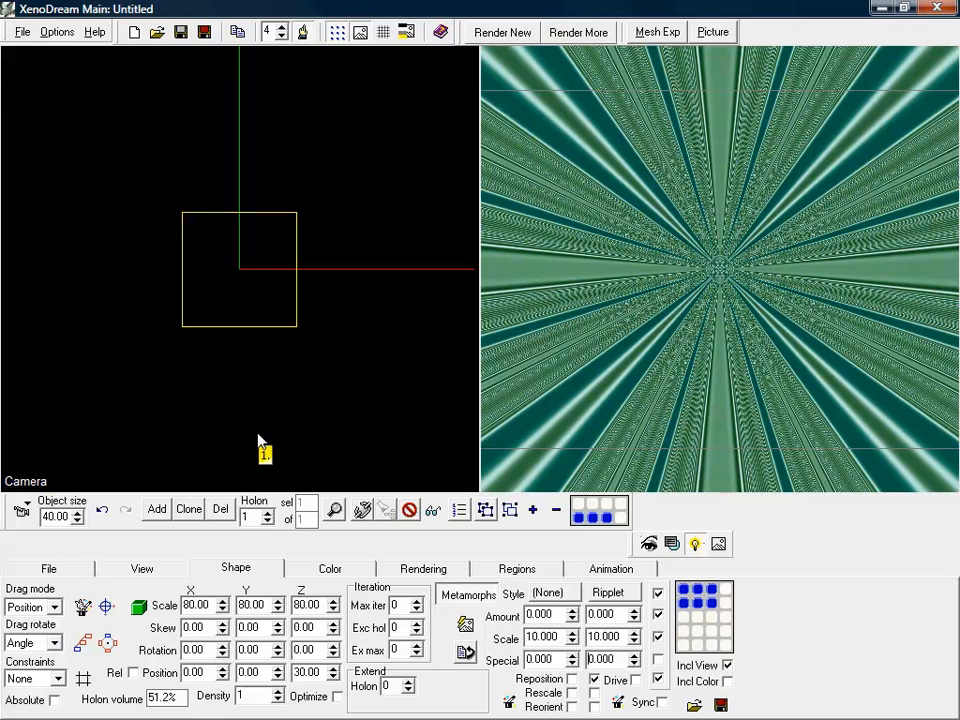
# Set background antialiasing to 2 and render the pattern again over the background picture
pyautogui.click(311, 573)
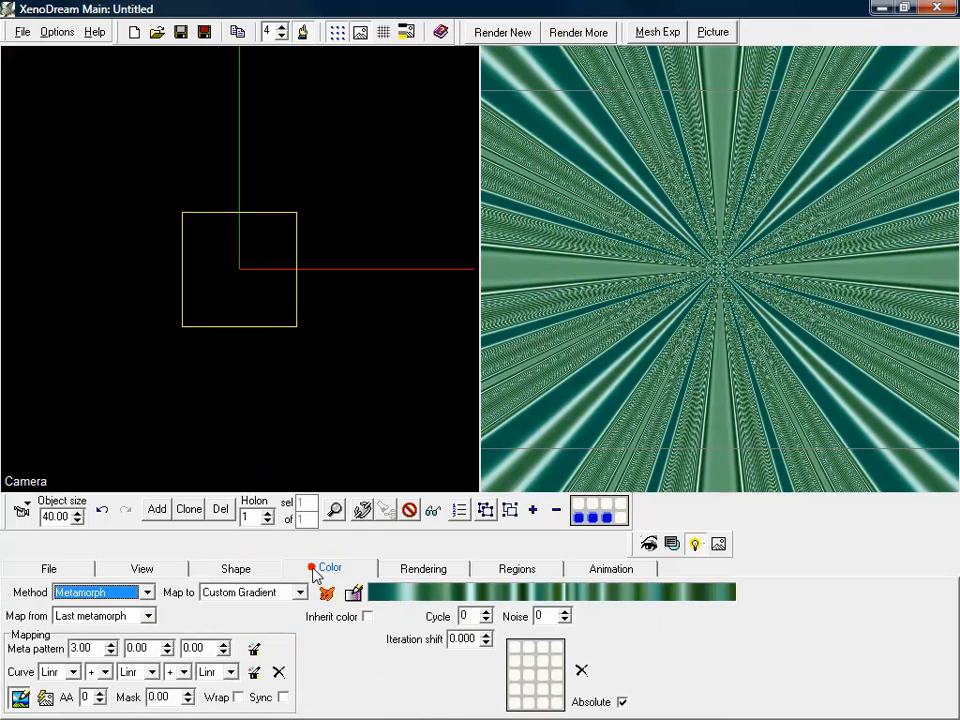
pyautogui.click(65, 701)
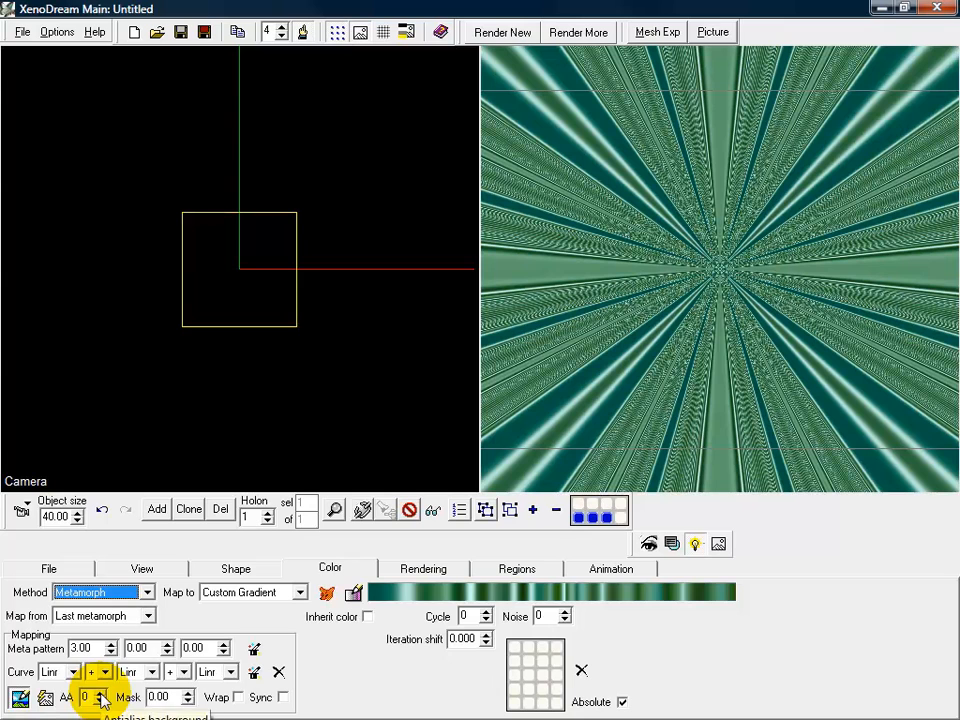
pyautogui.click(101, 694)
pyautogui.click(101, 694)
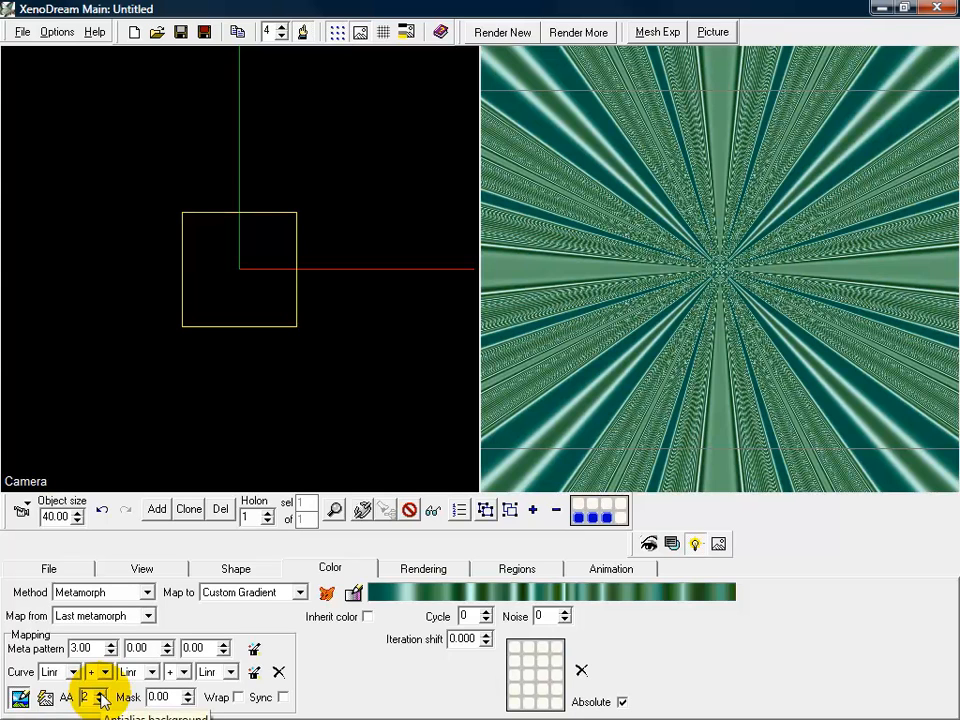
pyautogui.click(44, 698)
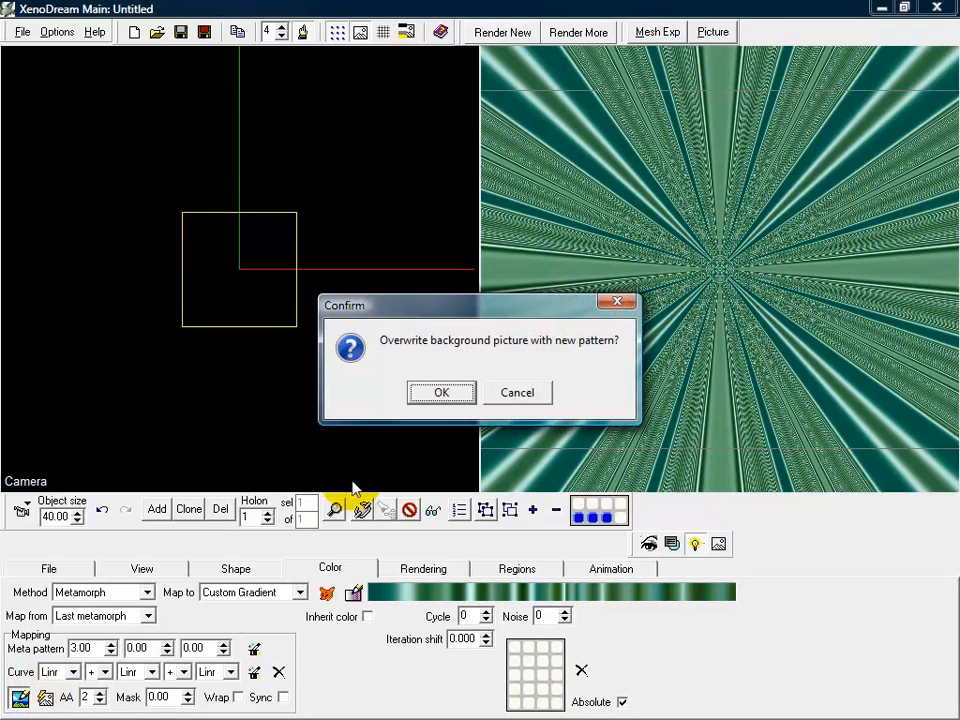
pyautogui.click(438, 396)
pyautogui.click(433, 398)
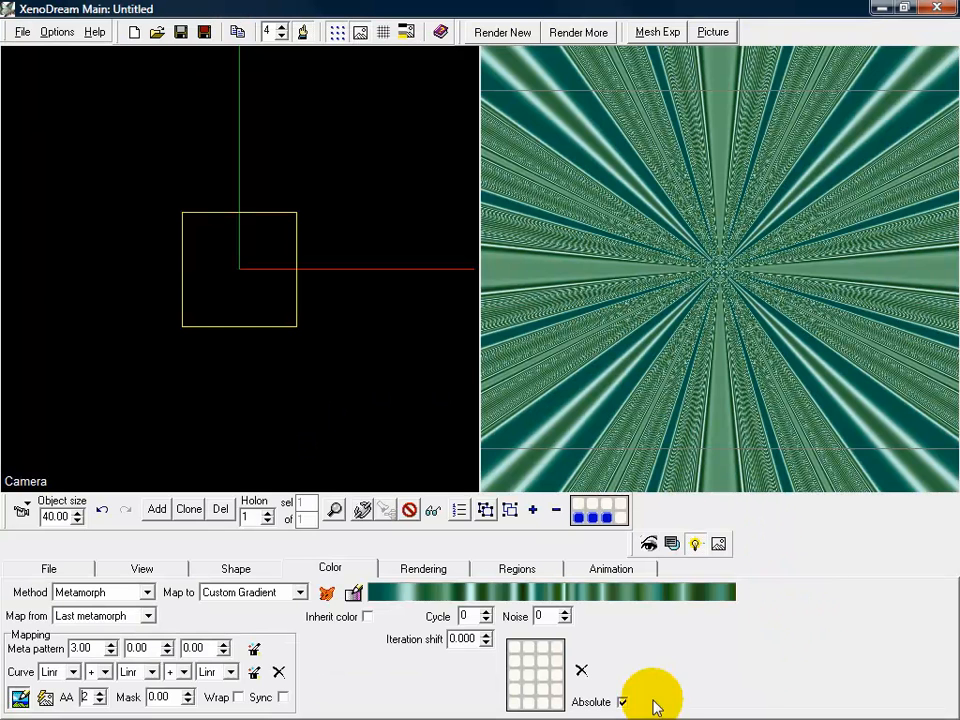
# Replace the second metamorph style with Nubble2 from the Radial category after trying Nubble
pyautogui.click(236, 570)
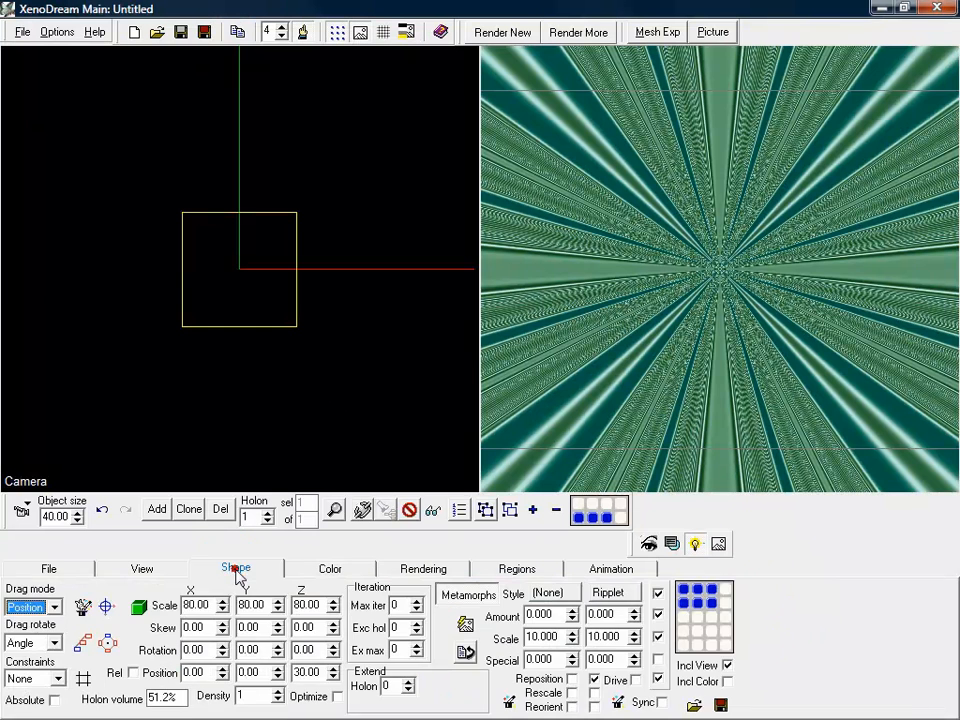
pyautogui.click(612, 597)
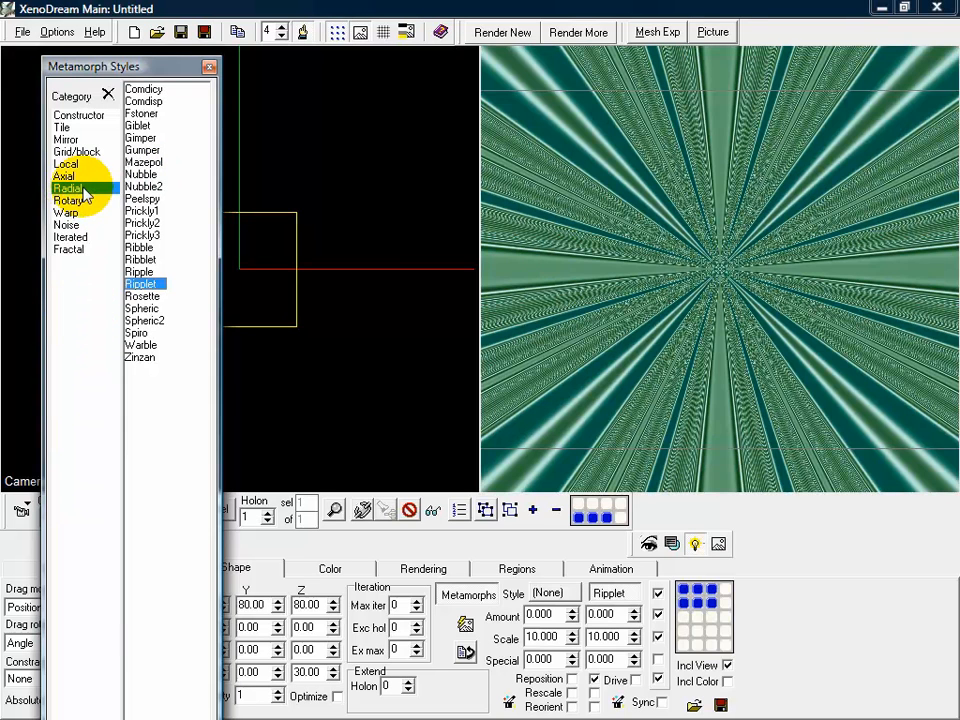
pyautogui.click(143, 174)
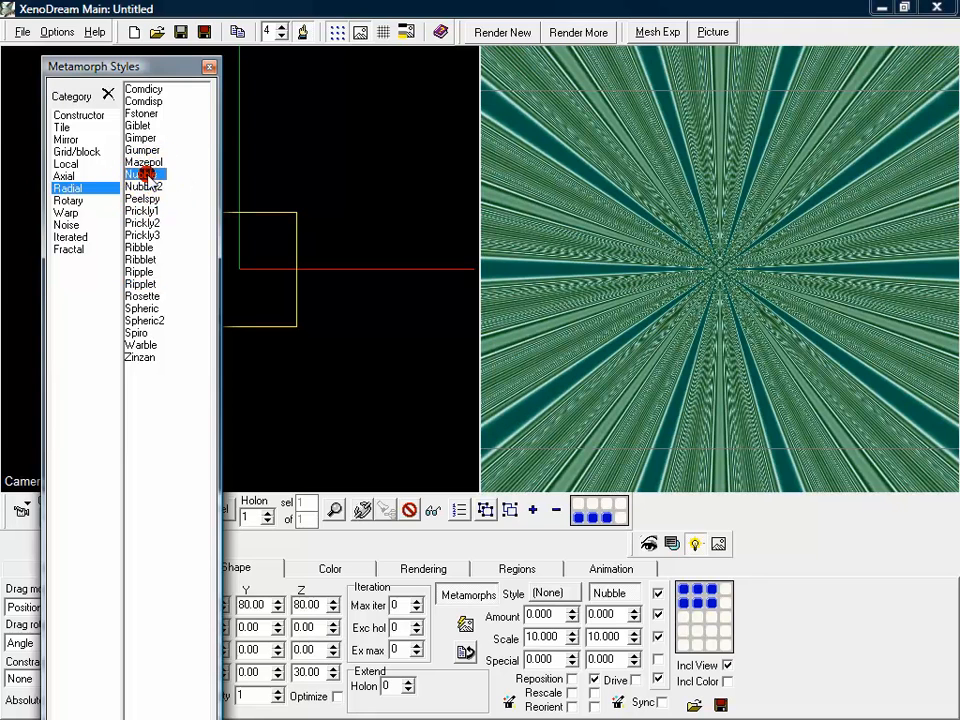
pyautogui.doubleClick(143, 186)
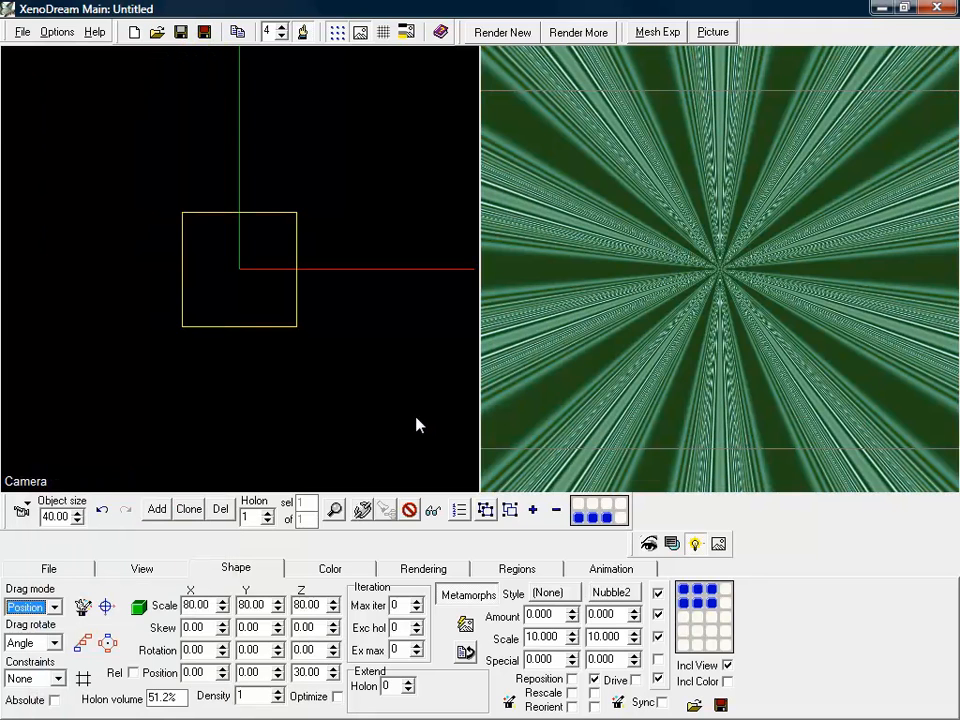
# Set the first meta pattern value in the color mapping to 1.00
pyautogui.click(336, 570)
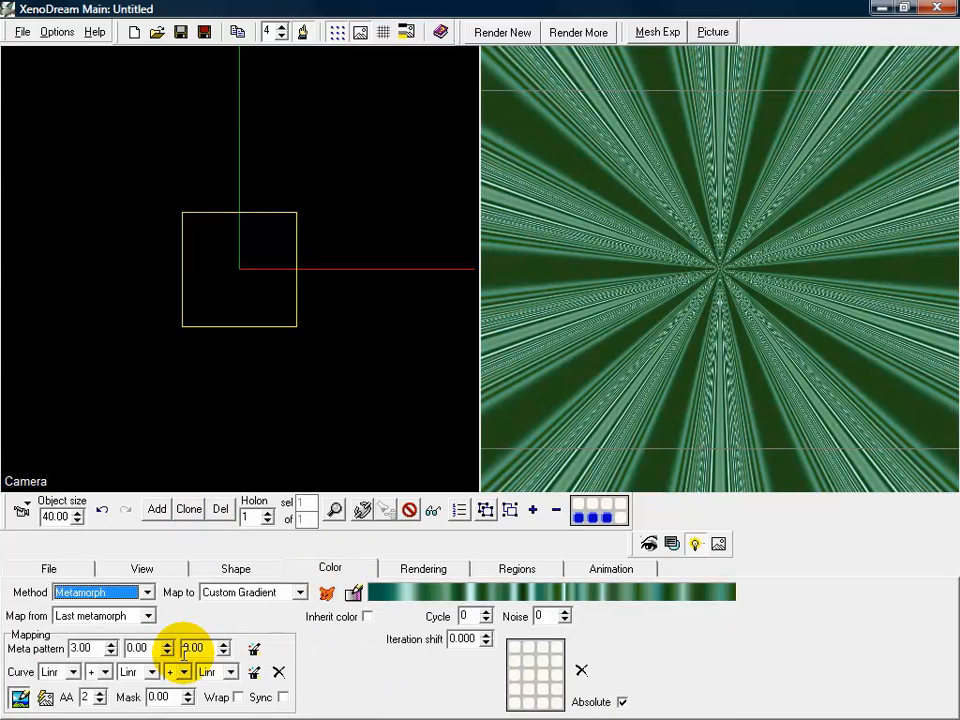
pyautogui.click(92, 649)
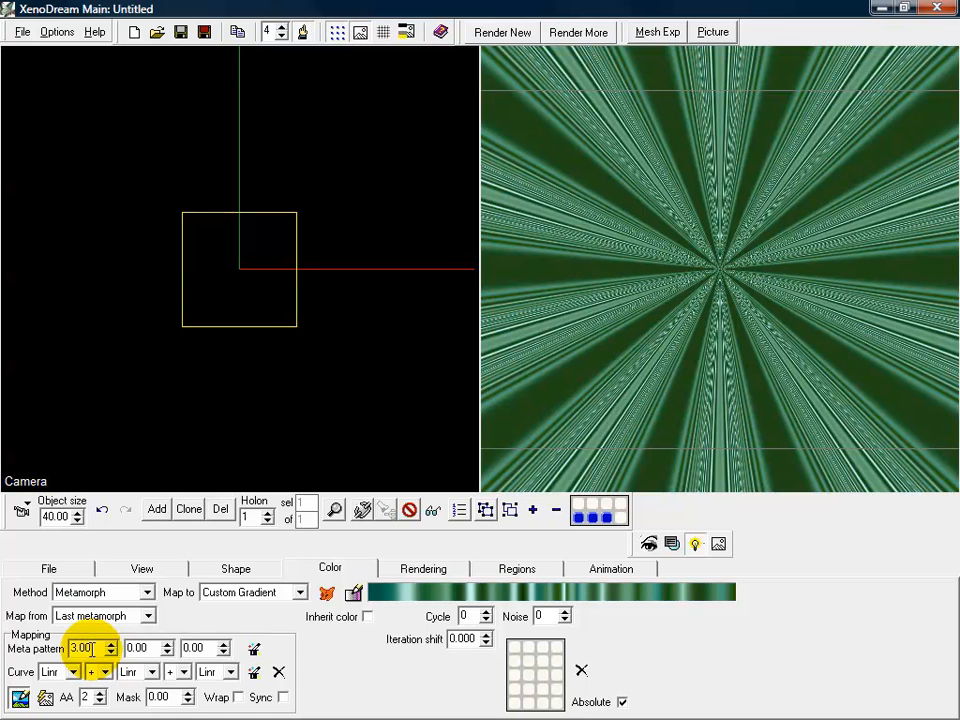
pyautogui.press('Down')
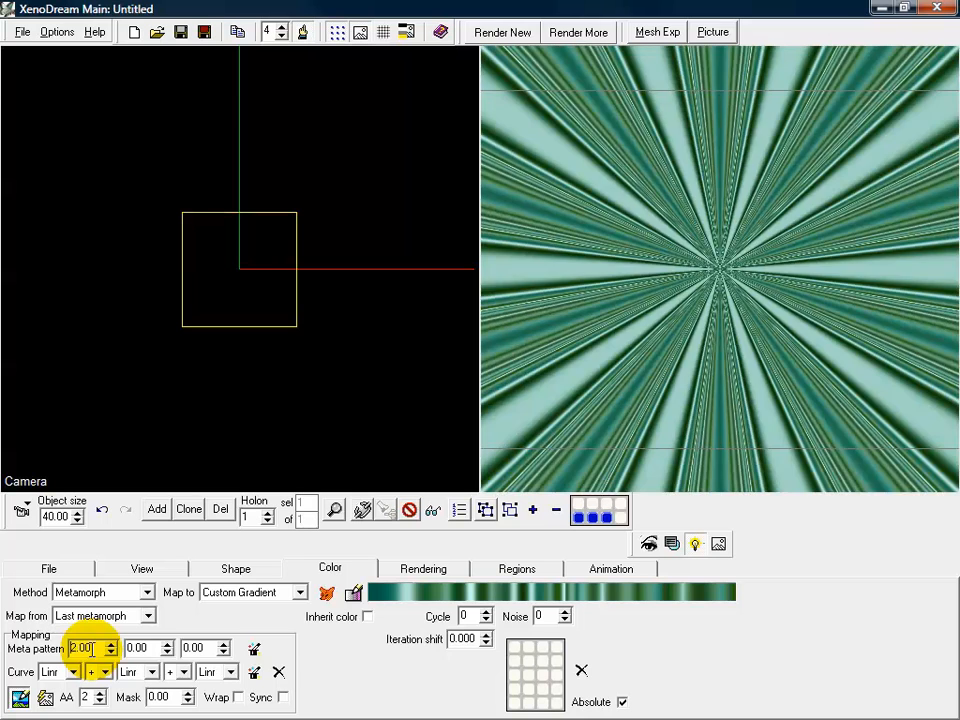
pyautogui.press('Down')
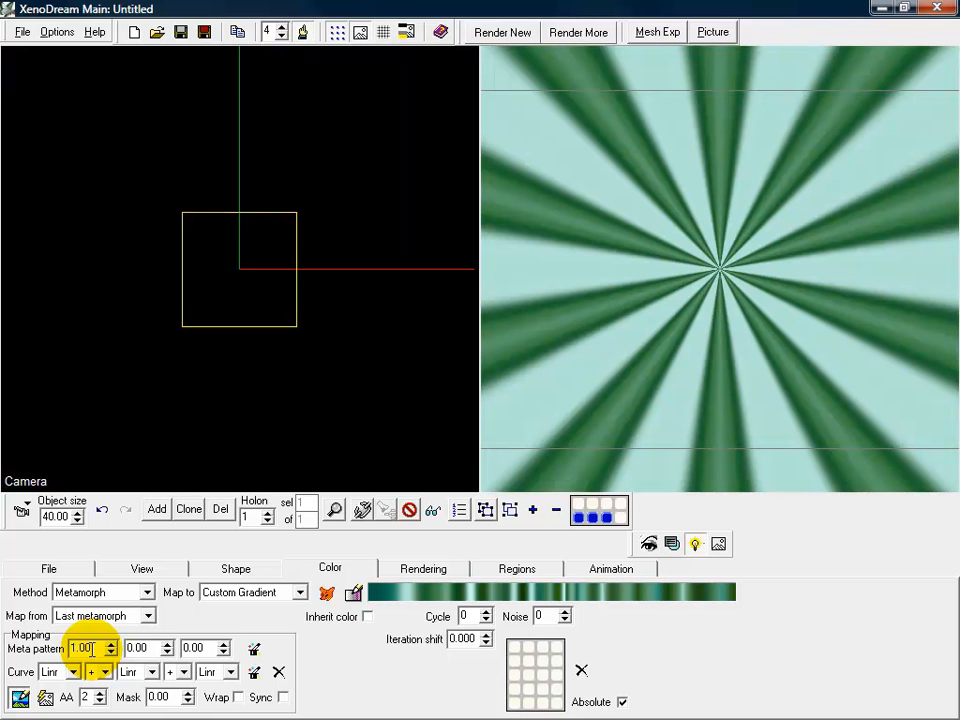
# Set the first metamorph style to Gnarl from the Iterated category after trying Gnorl
pyautogui.click(236, 569)
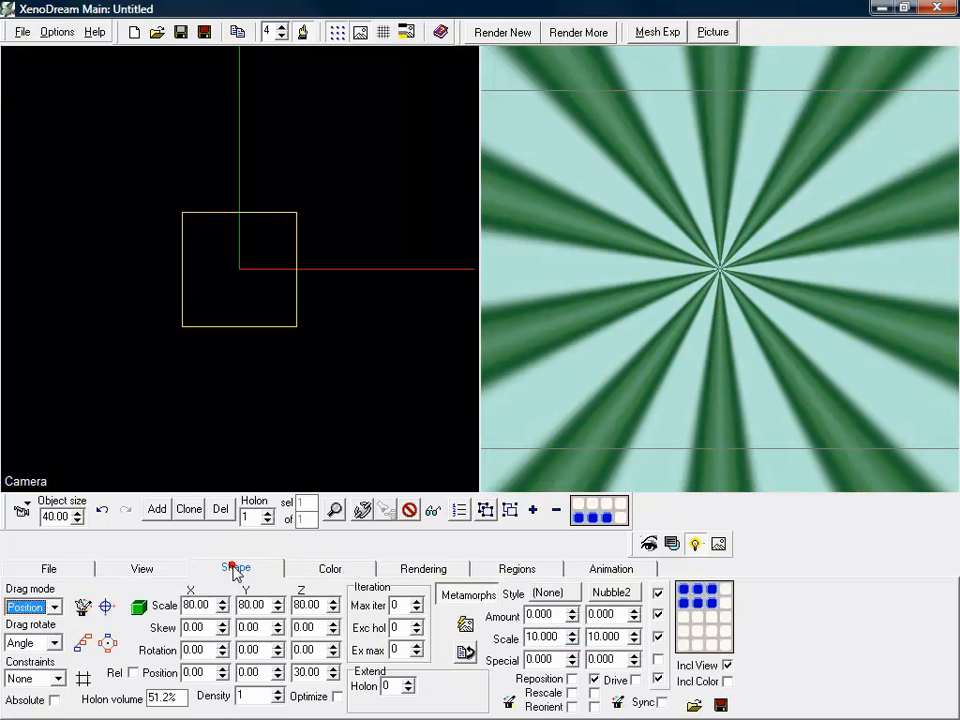
pyautogui.click(548, 594)
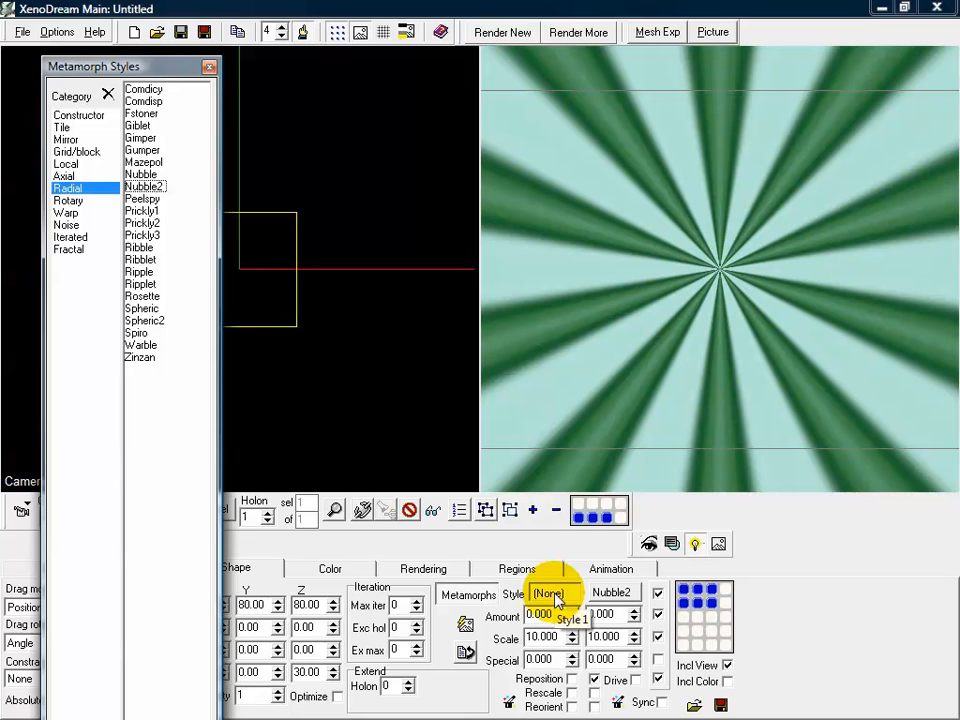
pyautogui.click(76, 241)
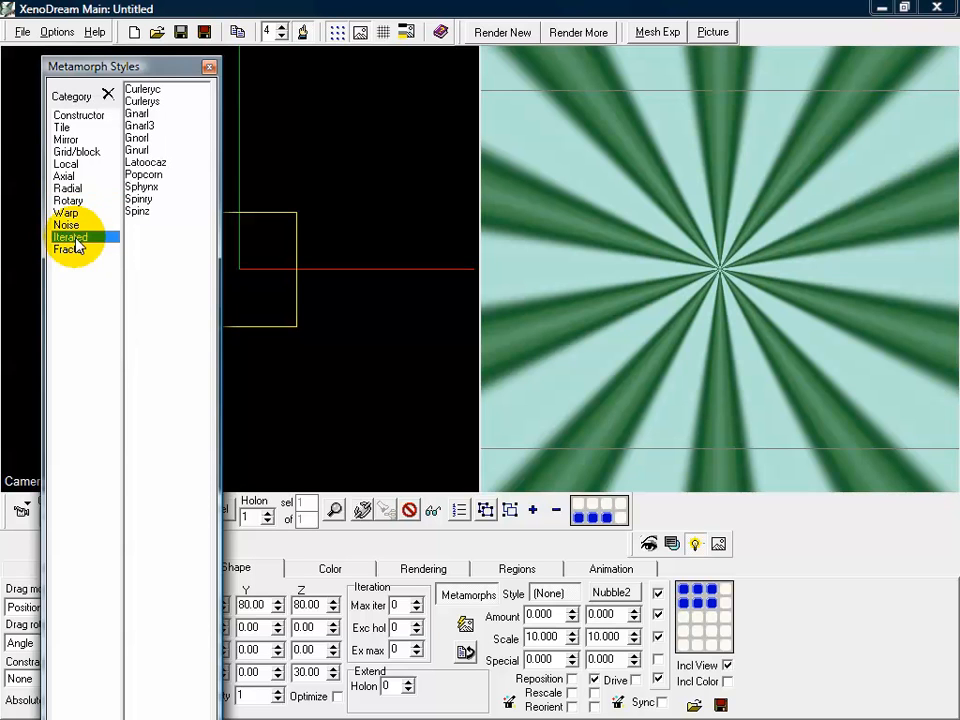
pyautogui.click(136, 139)
pyautogui.click(137, 145)
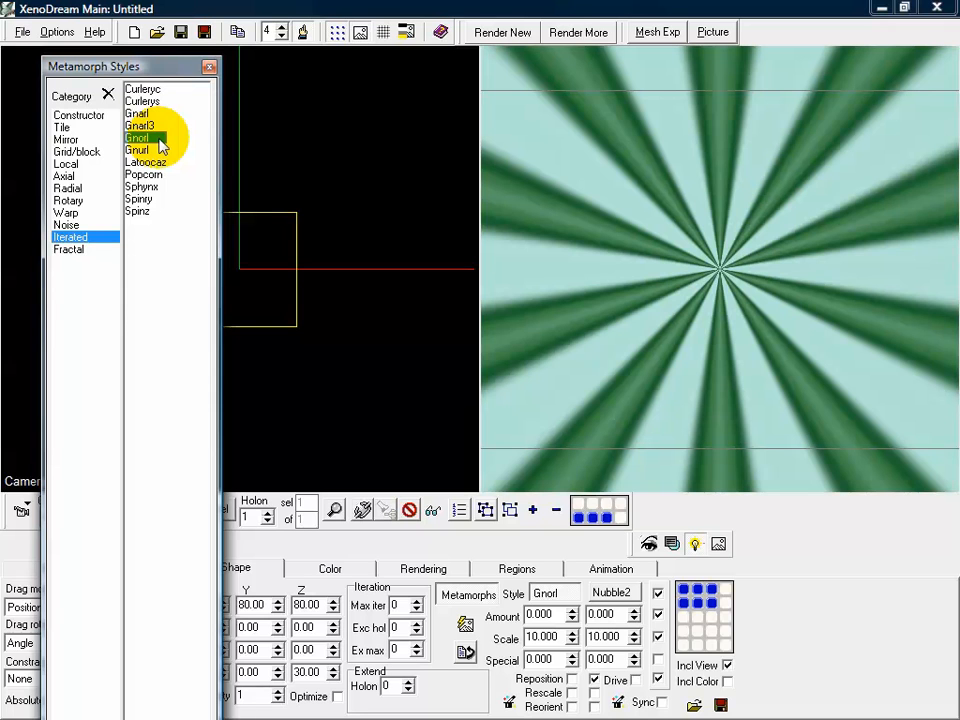
pyautogui.click(208, 67)
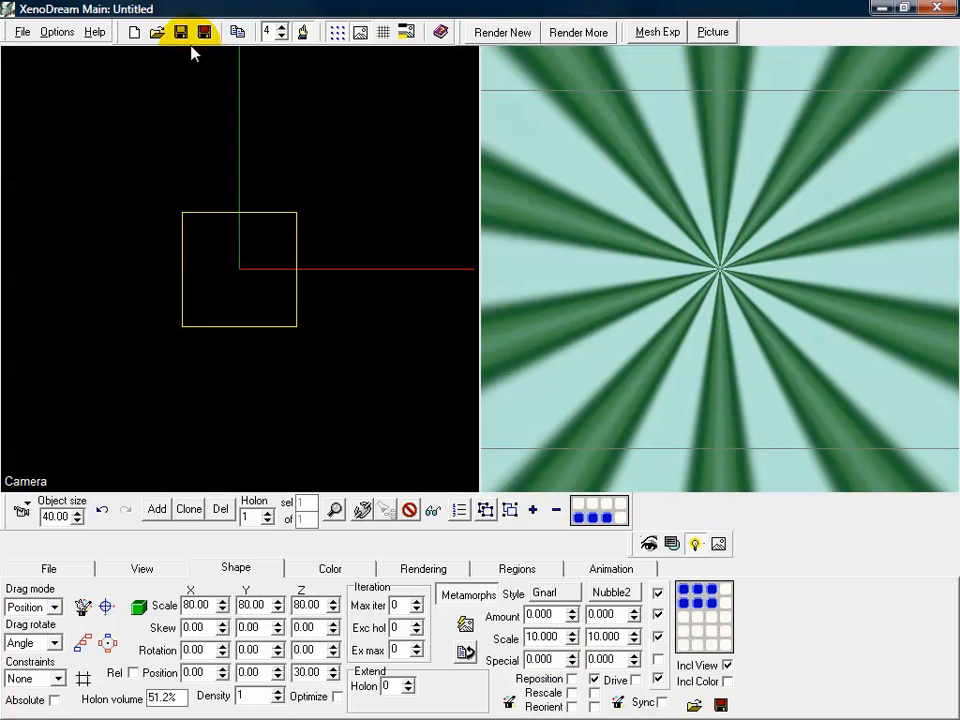
# Set the Gnarl metamorph's amount to 17.000 and its special value to 0.000
pyautogui.click(551, 660)
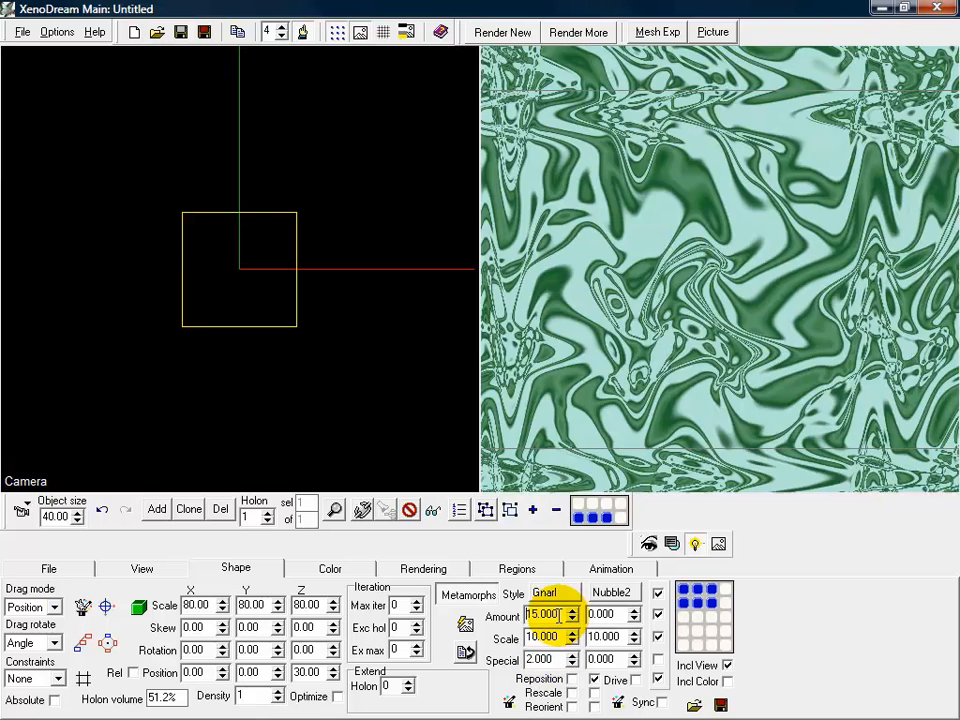
pyautogui.scroll(1, 560, 616)
pyautogui.scroll(1, 560, 616)
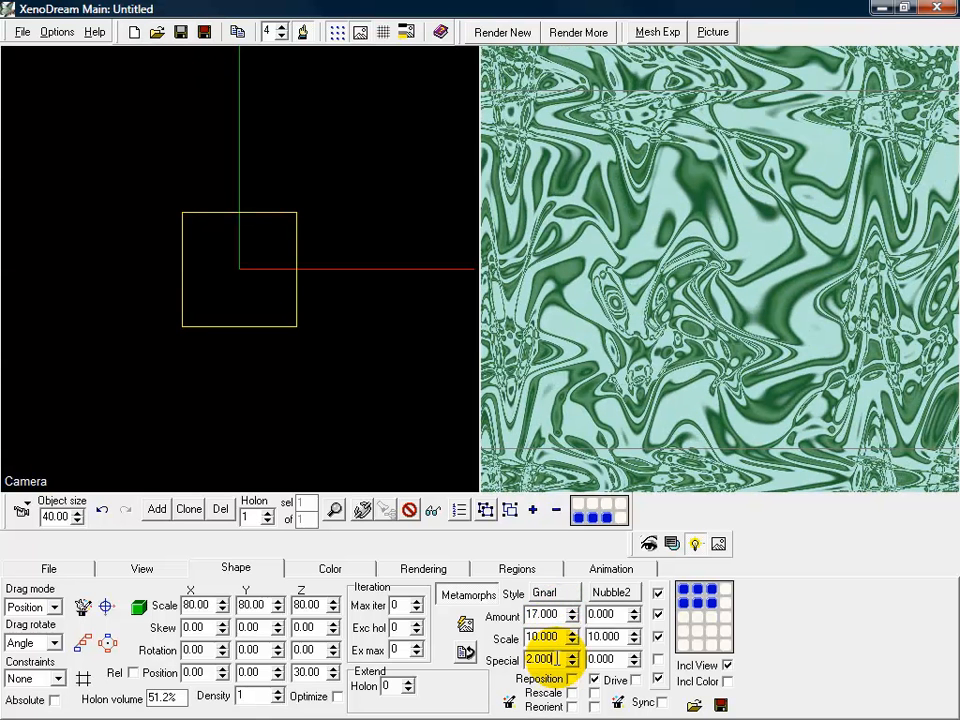
pyautogui.scroll(-1, 556, 659)
pyautogui.scroll(-1, 556, 659)
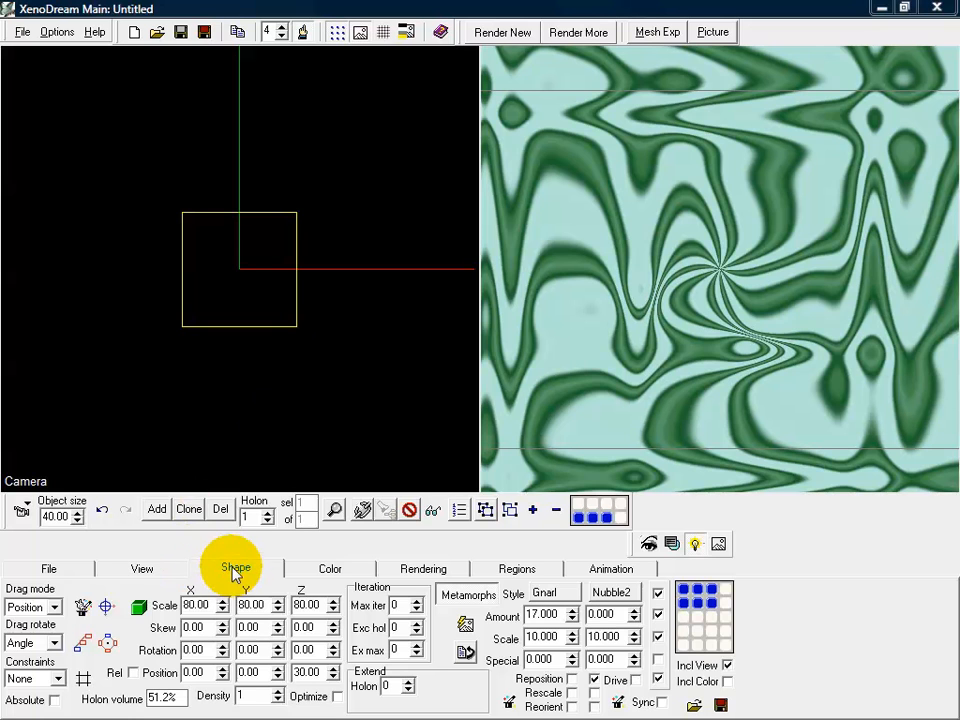
# Change the metamorph coloring to map from World space
pyautogui.click(332, 570)
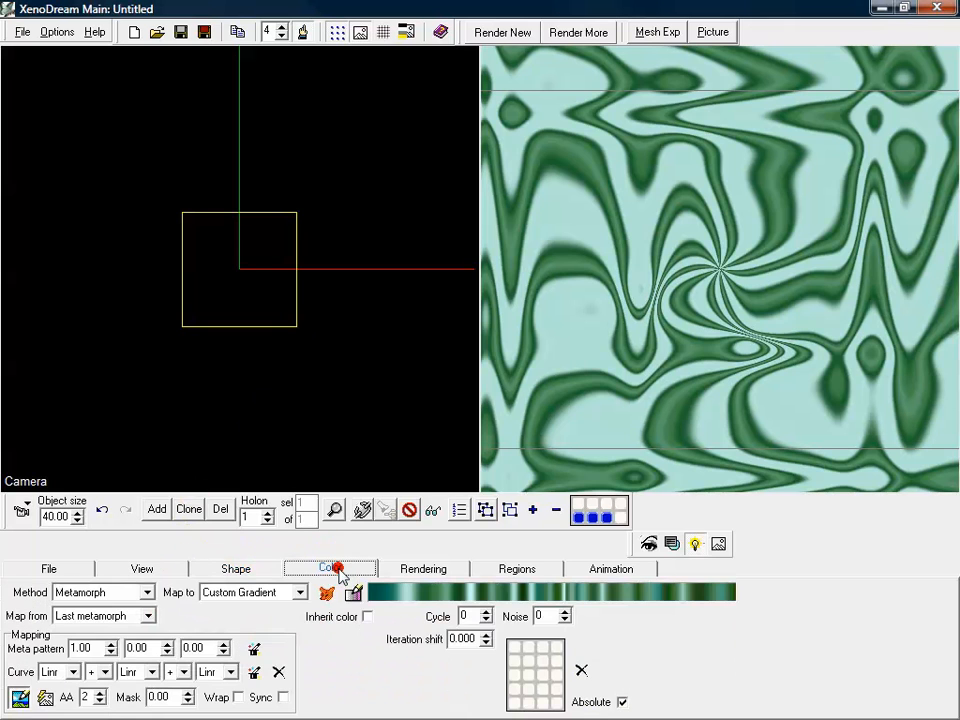
pyautogui.click(148, 616)
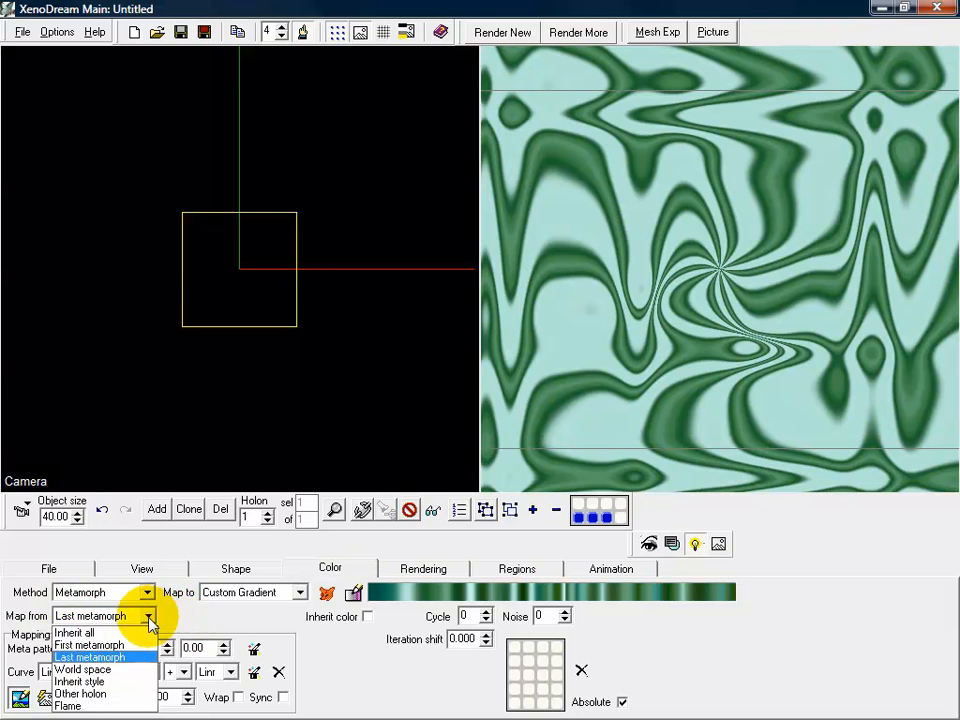
pyautogui.click(84, 669)
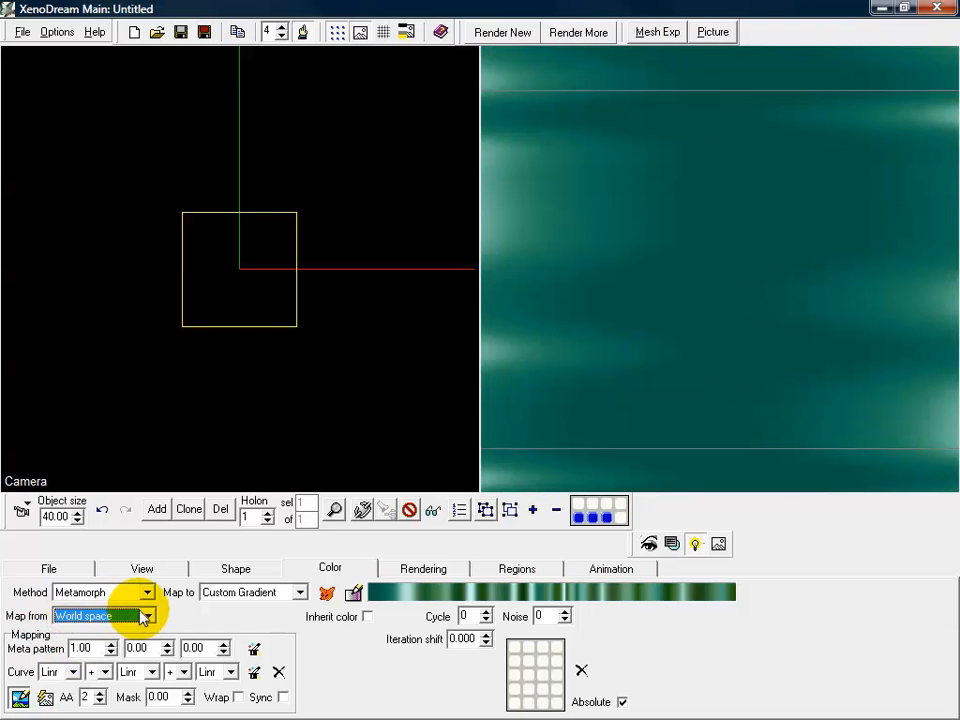
# Set the second meta pattern value to 4.00 and the first to 7.00
pyautogui.click(145, 648)
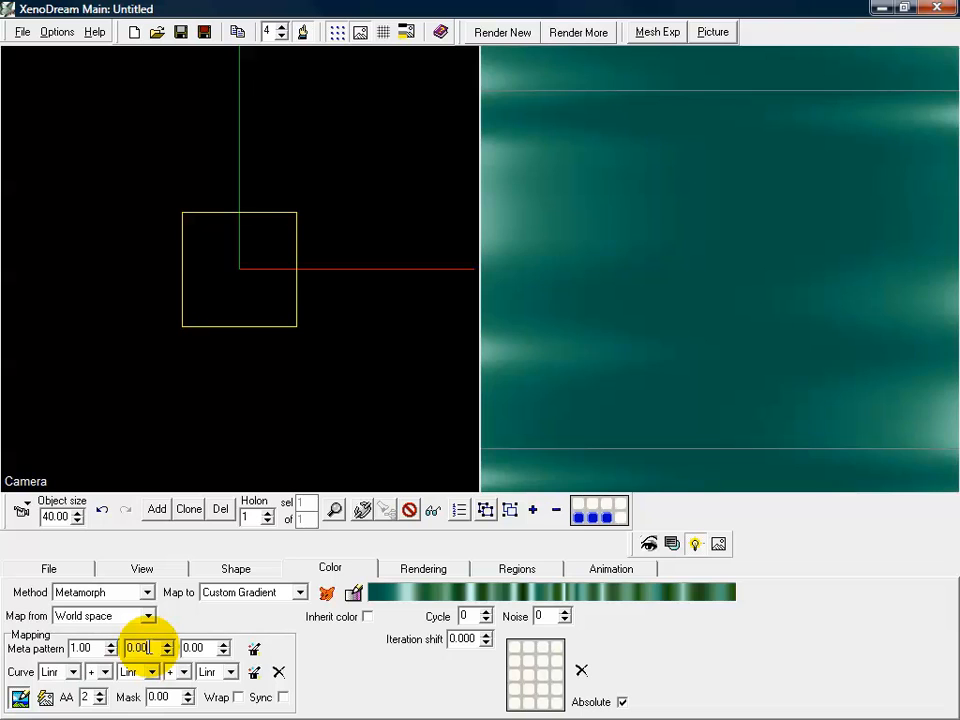
pyautogui.scroll(4, 149, 648)
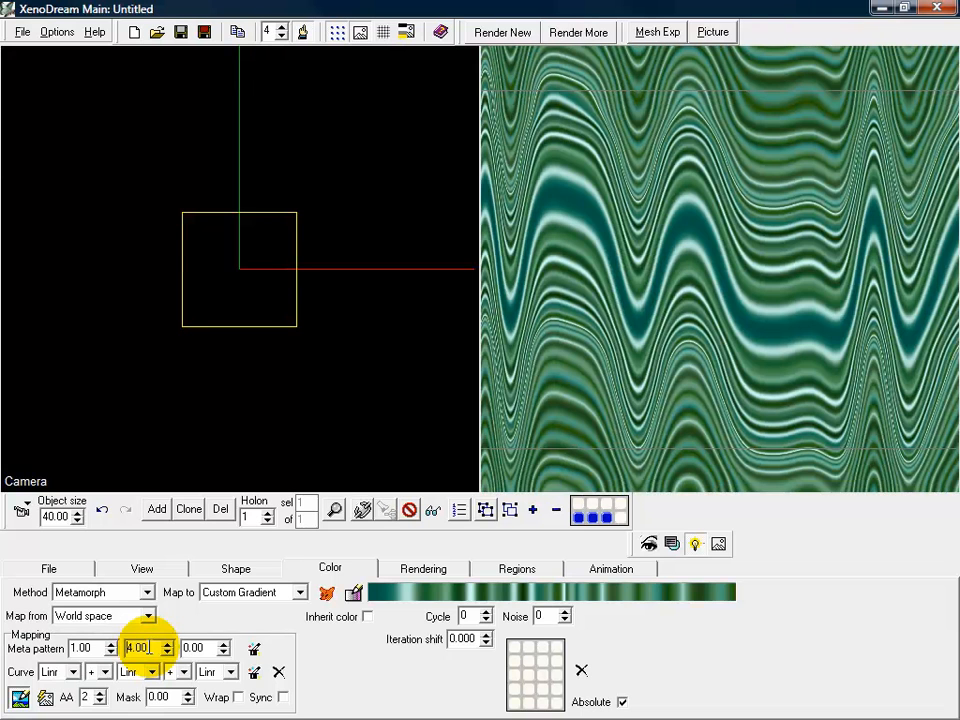
pyautogui.click(92, 646)
pyautogui.scroll(2, 95, 646)
pyautogui.scroll(3, 94, 646)
pyautogui.scroll(1, 94, 646)
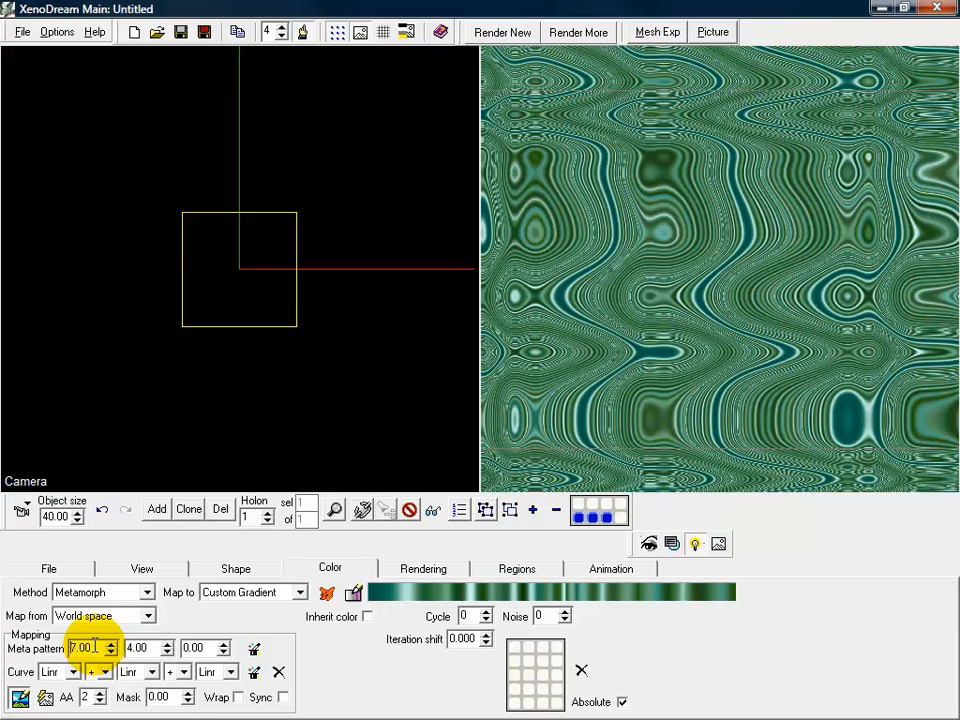
# Randomize the meta pattern values several times until a broad flowing pattern comes up
pyautogui.click(256, 652)
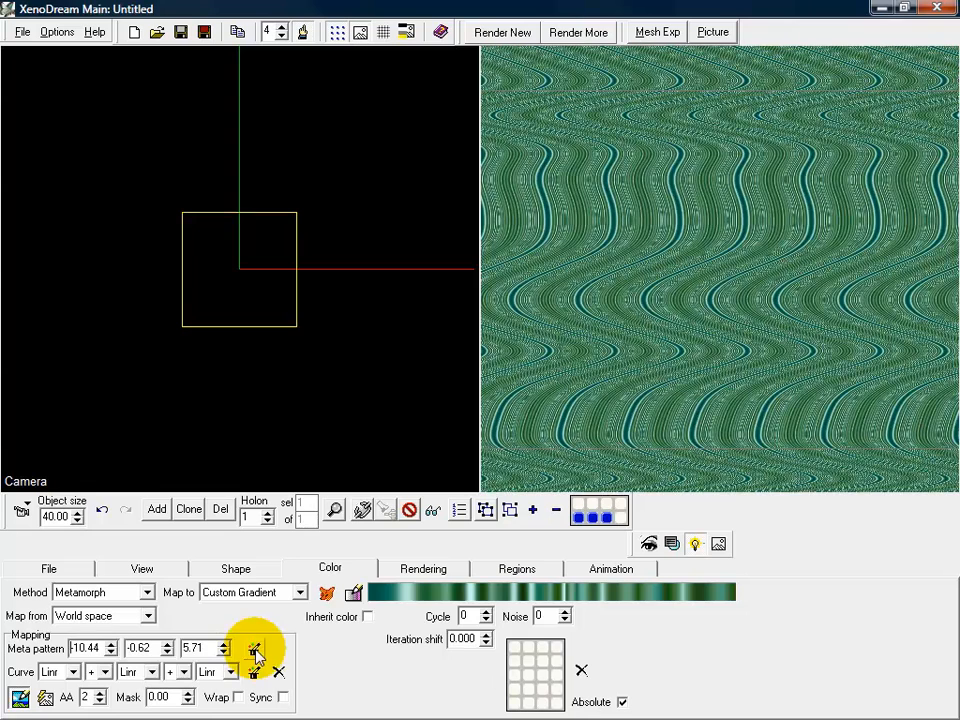
pyautogui.click(256, 652)
pyautogui.click(256, 652)
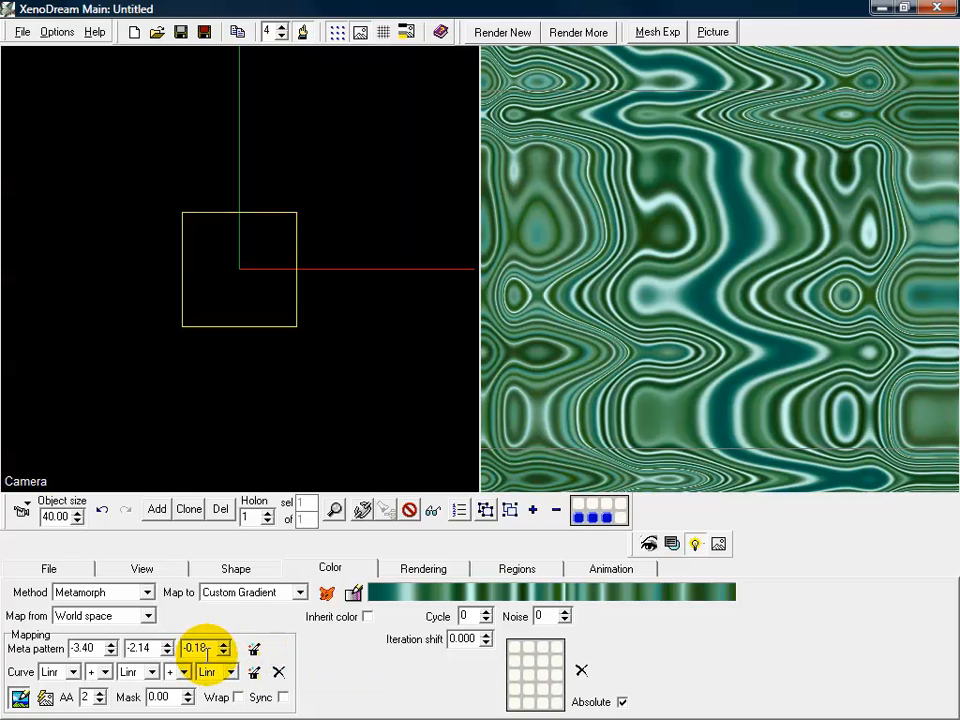
# Set the third meta pattern value to 0.00 and render the pattern, overwriting the background picture
pyautogui.write('0.00')
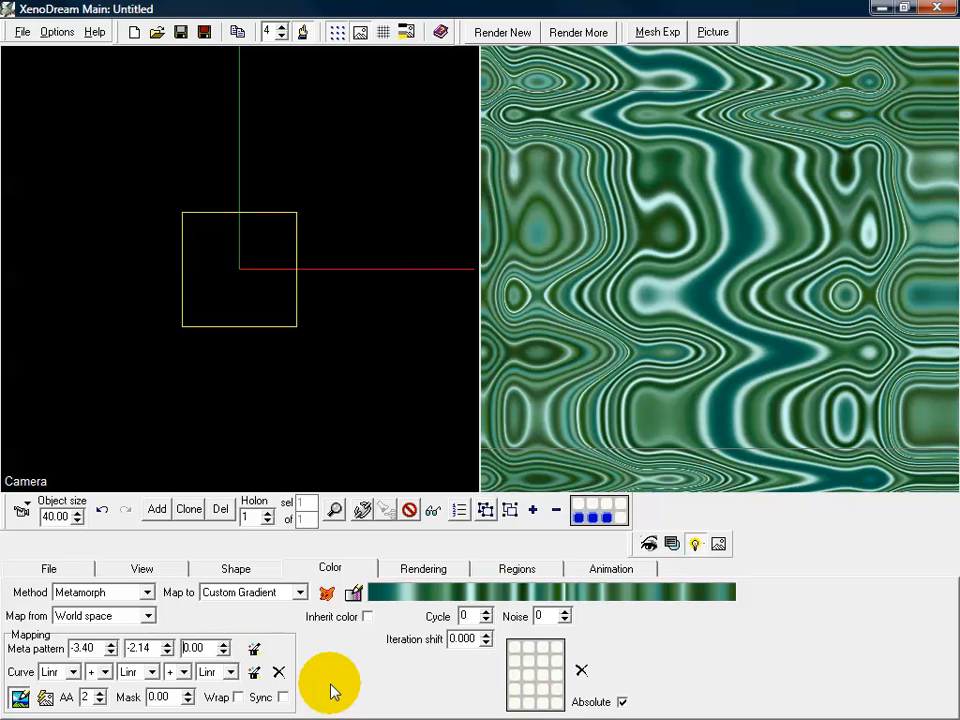
pyautogui.click(45, 699)
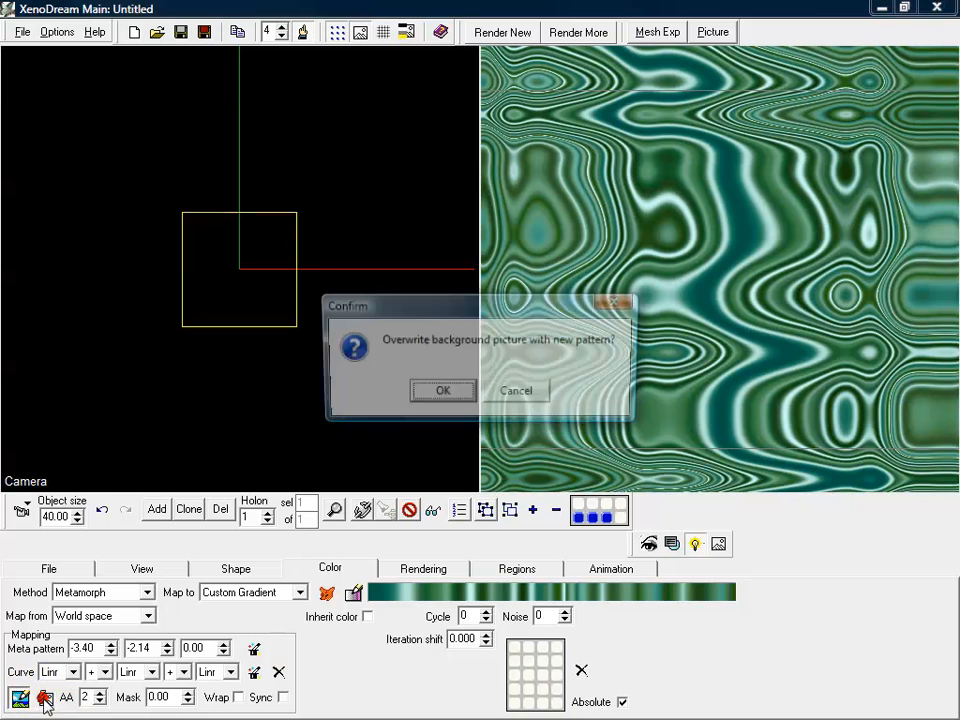
pyautogui.click(443, 393)
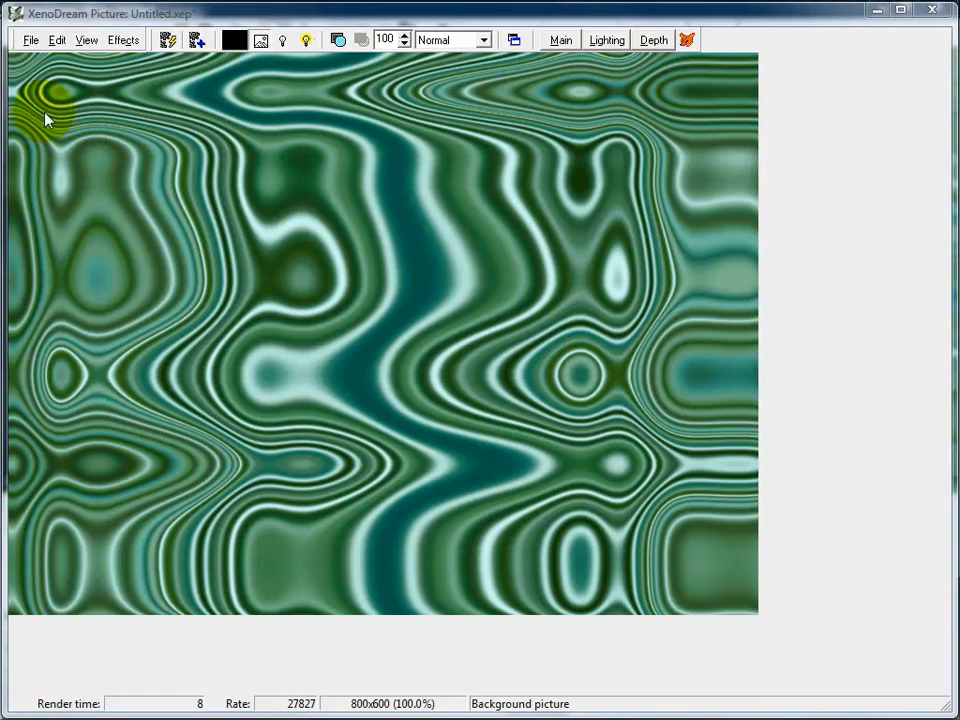
# Save the rendered background picture in the images folder as MyBackground in JPEG format
pyautogui.click(30, 42)
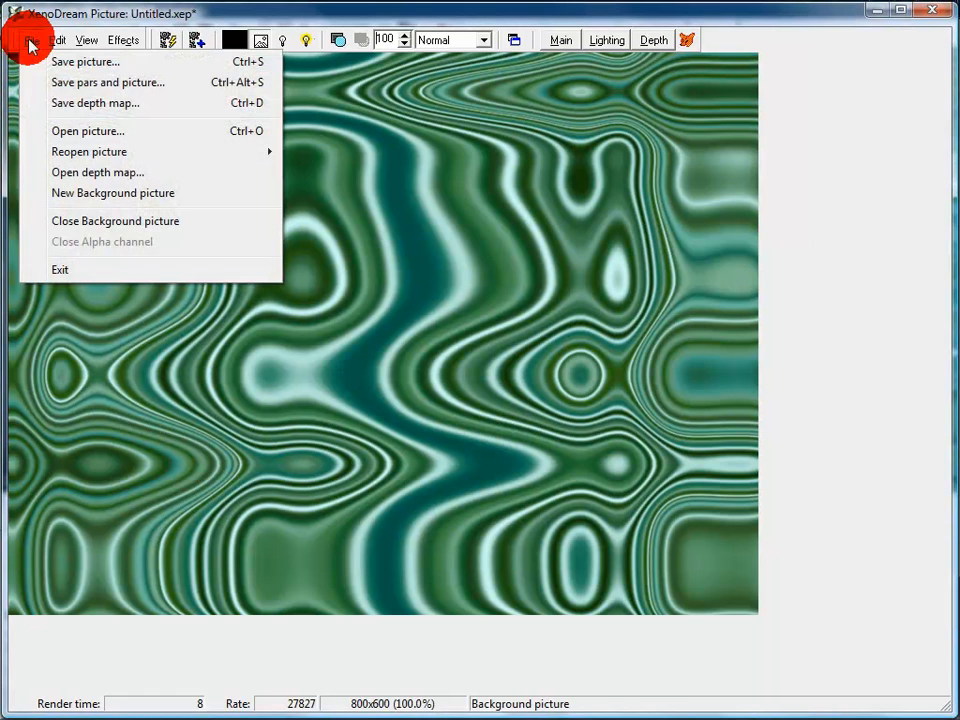
pyautogui.click(164, 66)
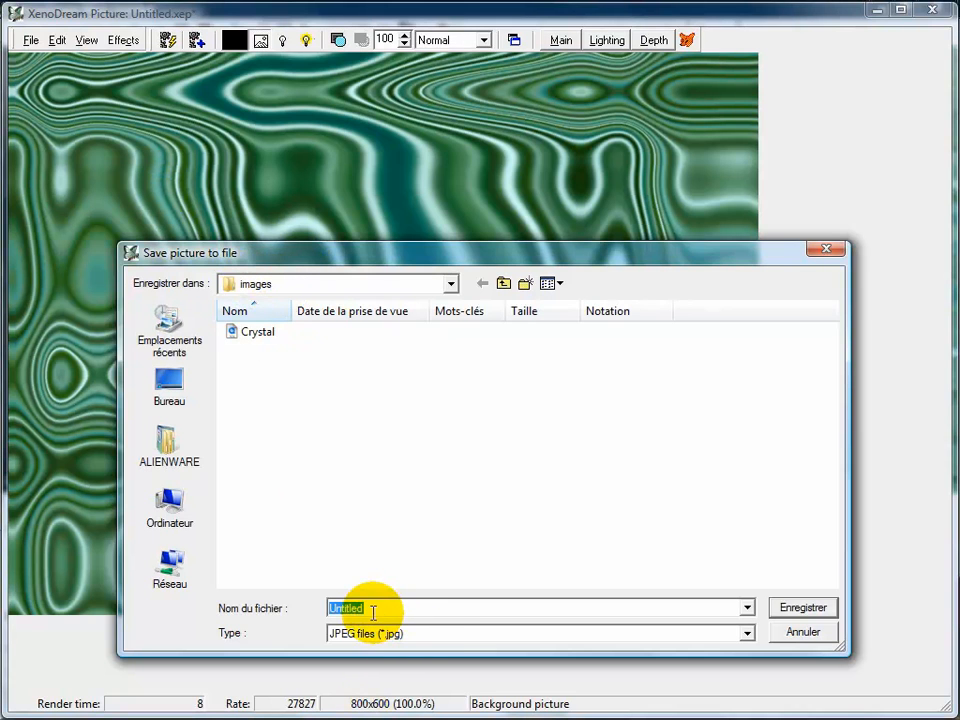
pyautogui.write('My')
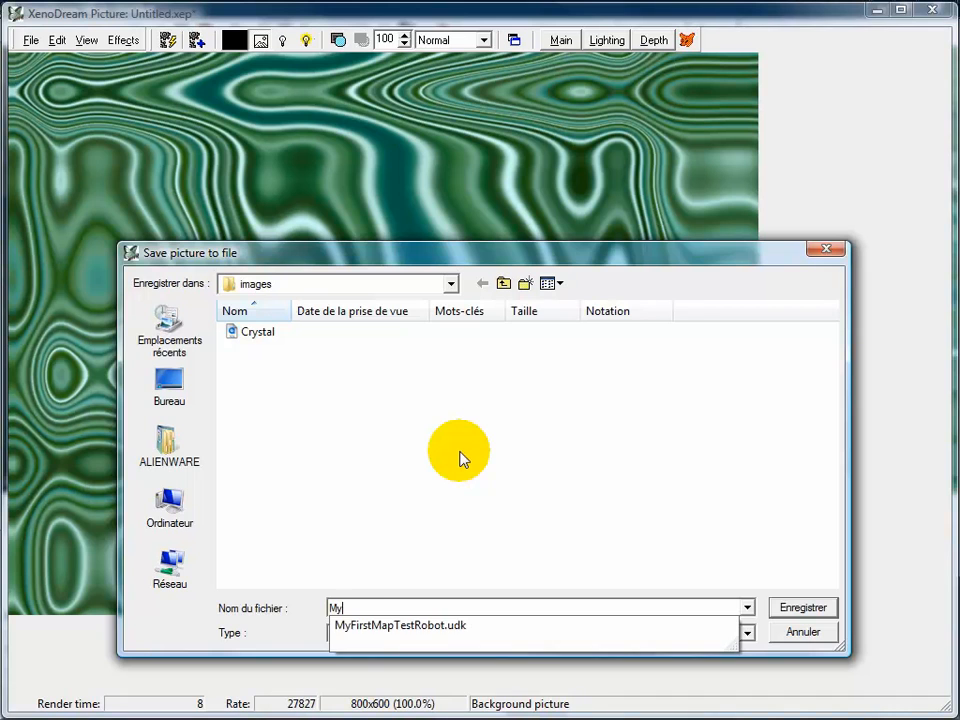
pyautogui.write('Background')
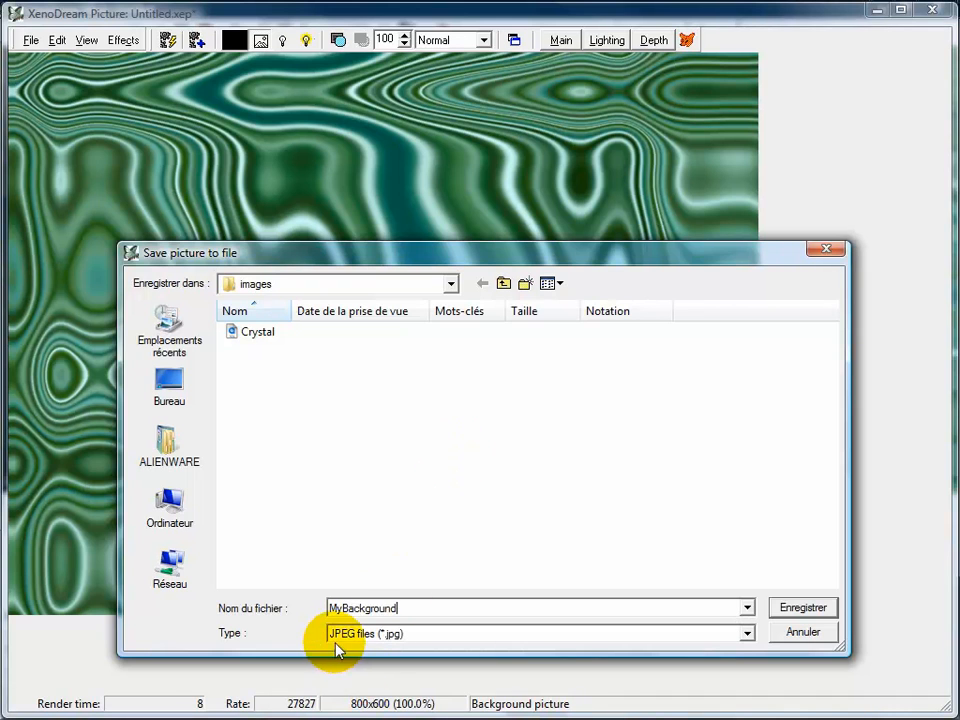
pyautogui.click(747, 633)
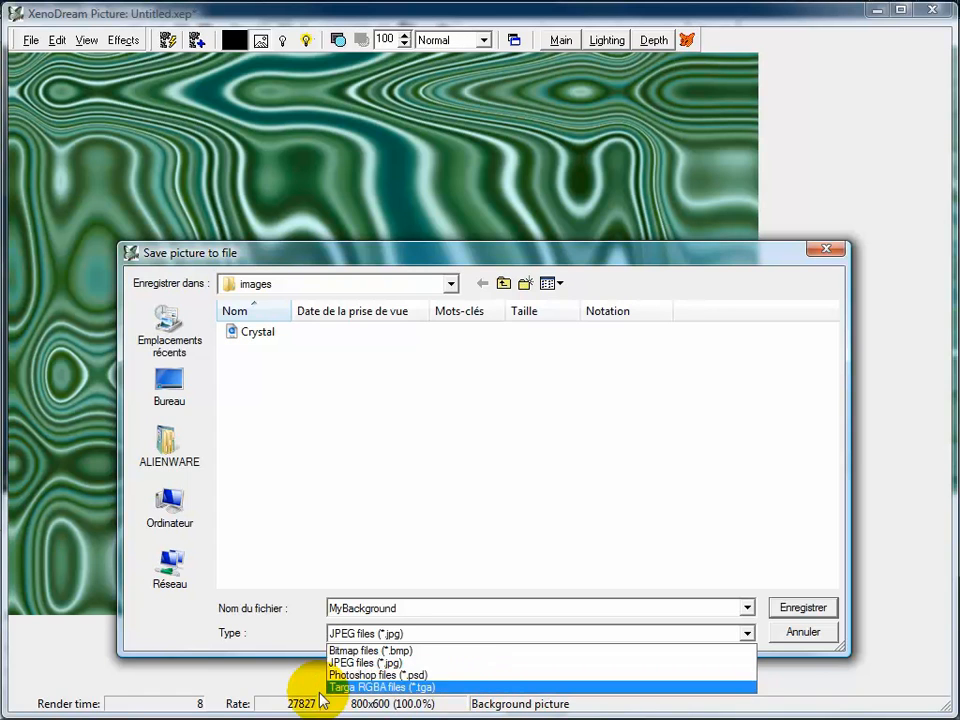
pyautogui.click(405, 663)
pyautogui.click(808, 611)
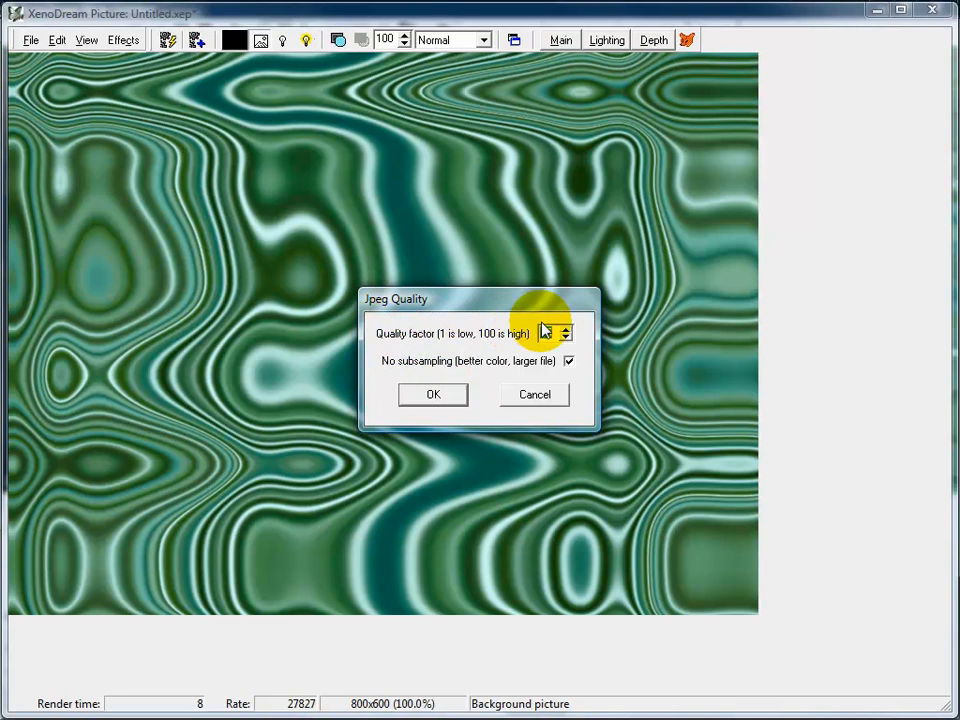
# Accept a JPEG quality of 75 without subsampling and save the parameter file as MyBackground in the Data folder
pyautogui.click(434, 395)
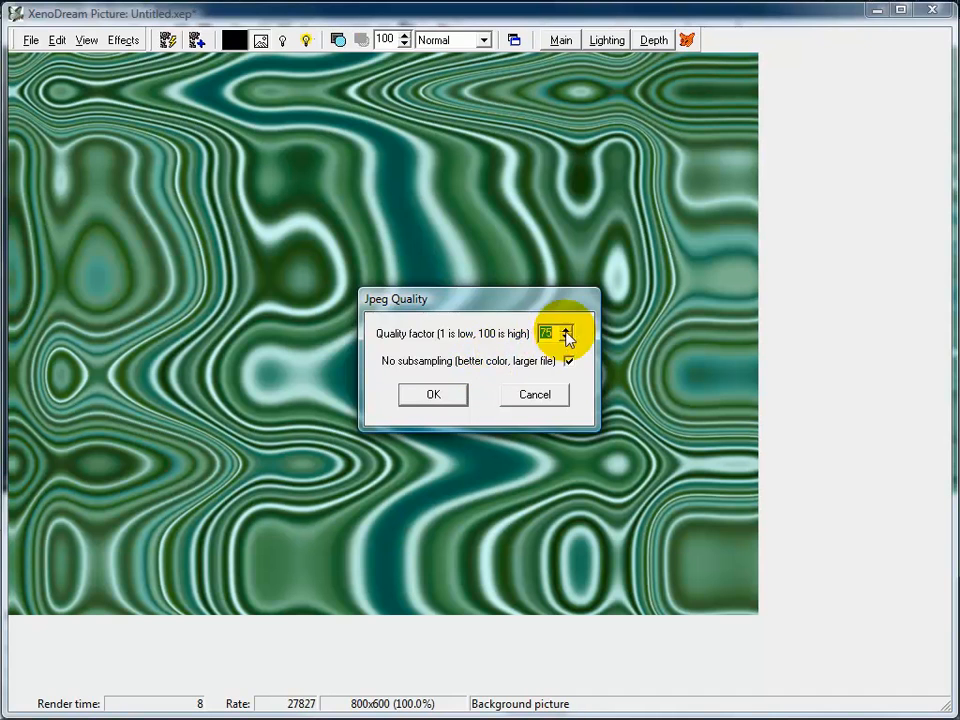
pyautogui.click(436, 397)
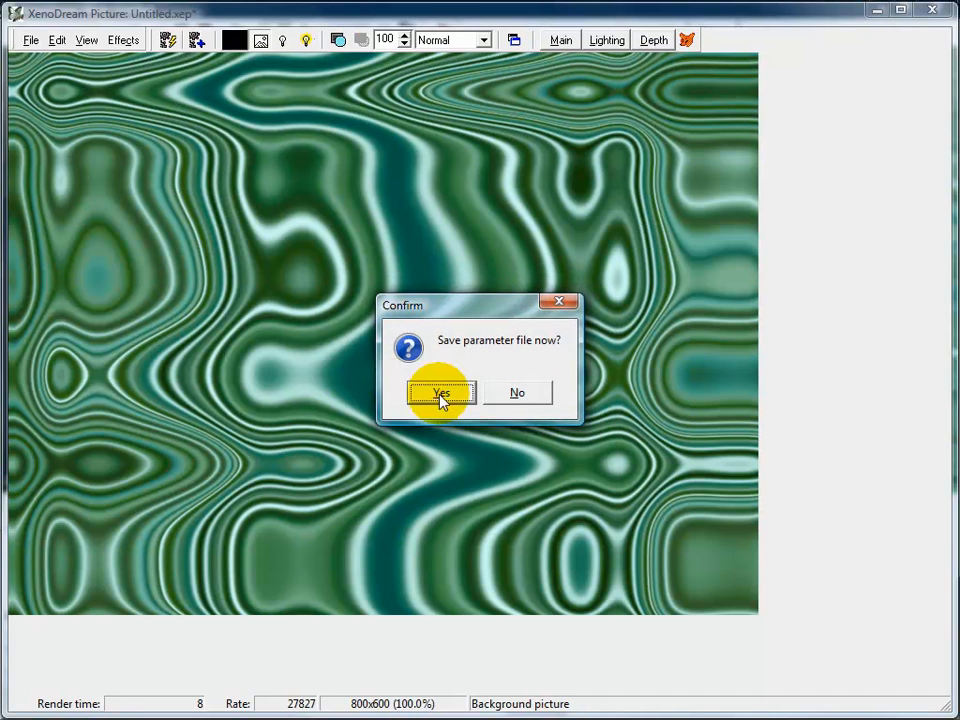
pyautogui.click(441, 394)
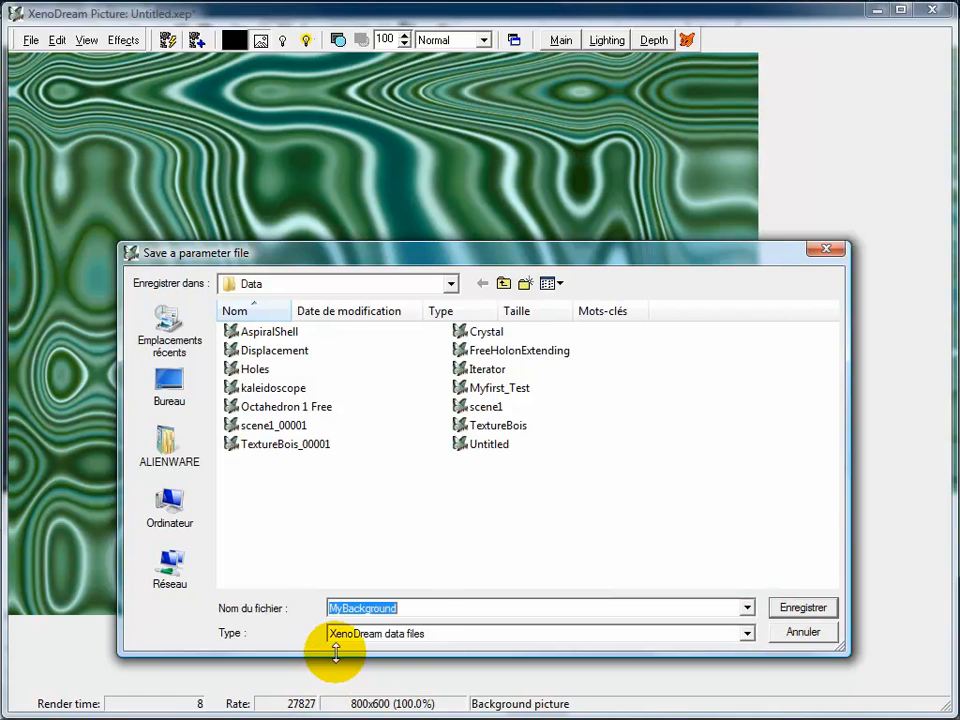
pyautogui.click(793, 608)
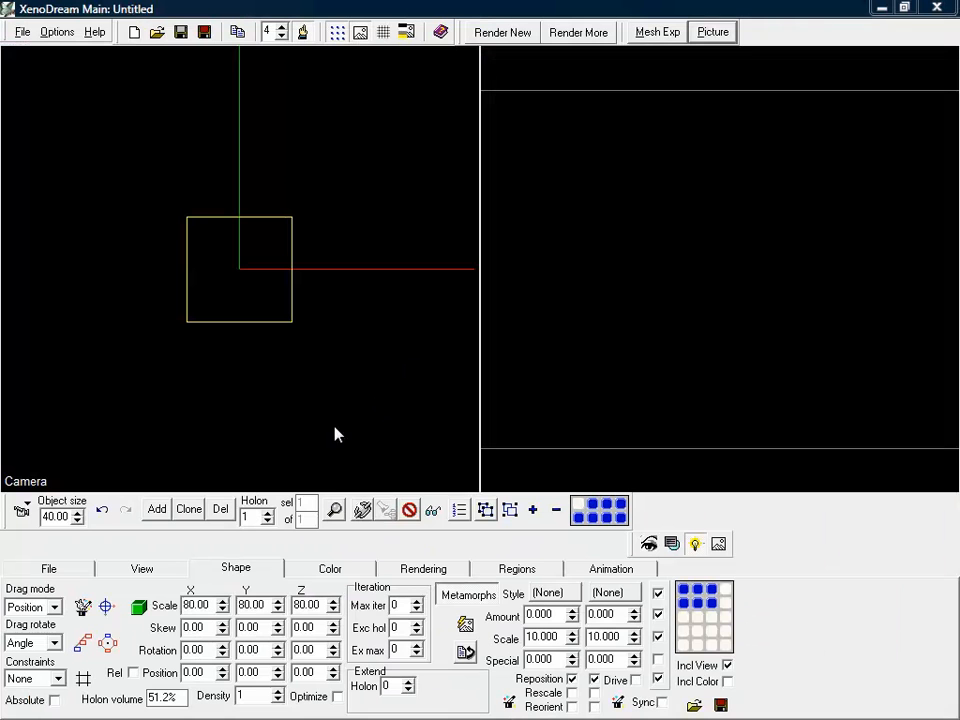
# Load the Tree 1 starter shape after previewing Spiral 1
pyautogui.click(22, 33)
pyautogui.click(98, 75)
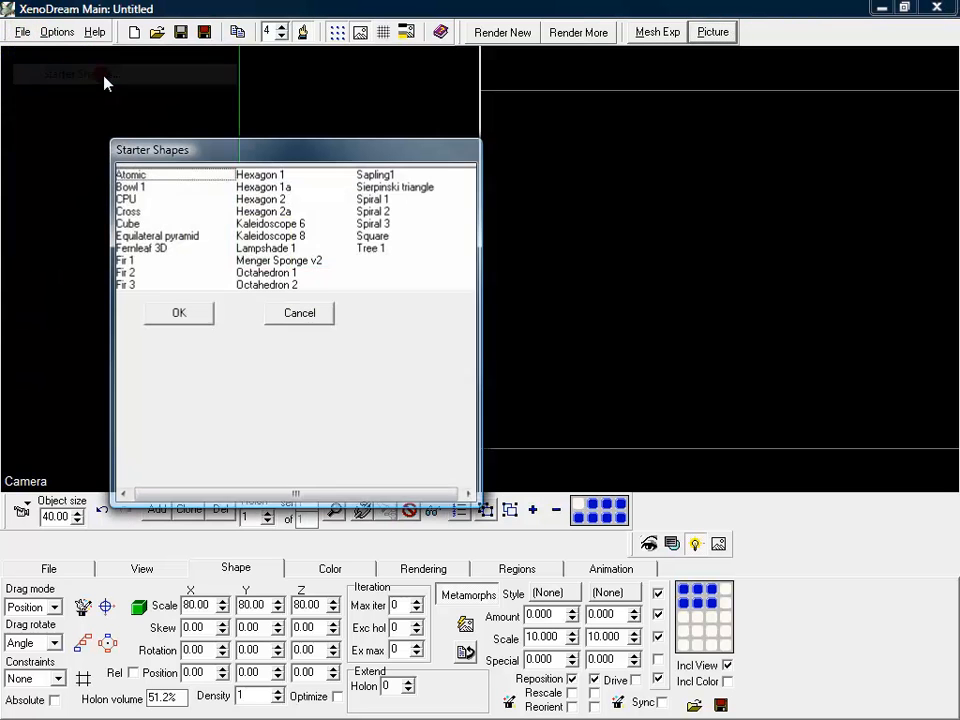
pyautogui.click(369, 202)
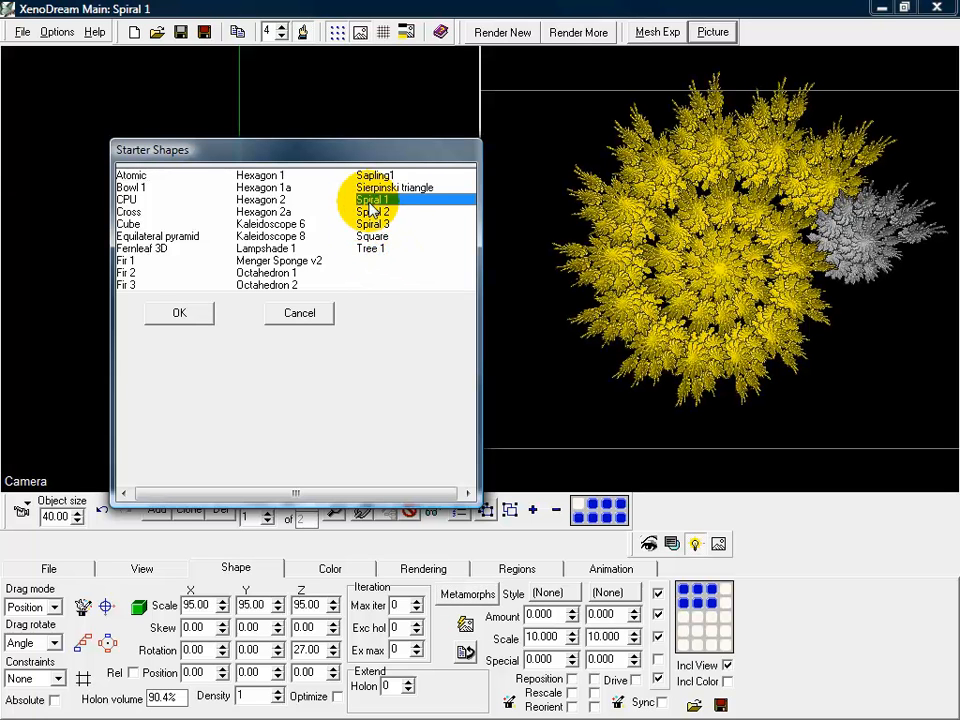
pyautogui.click(368, 249)
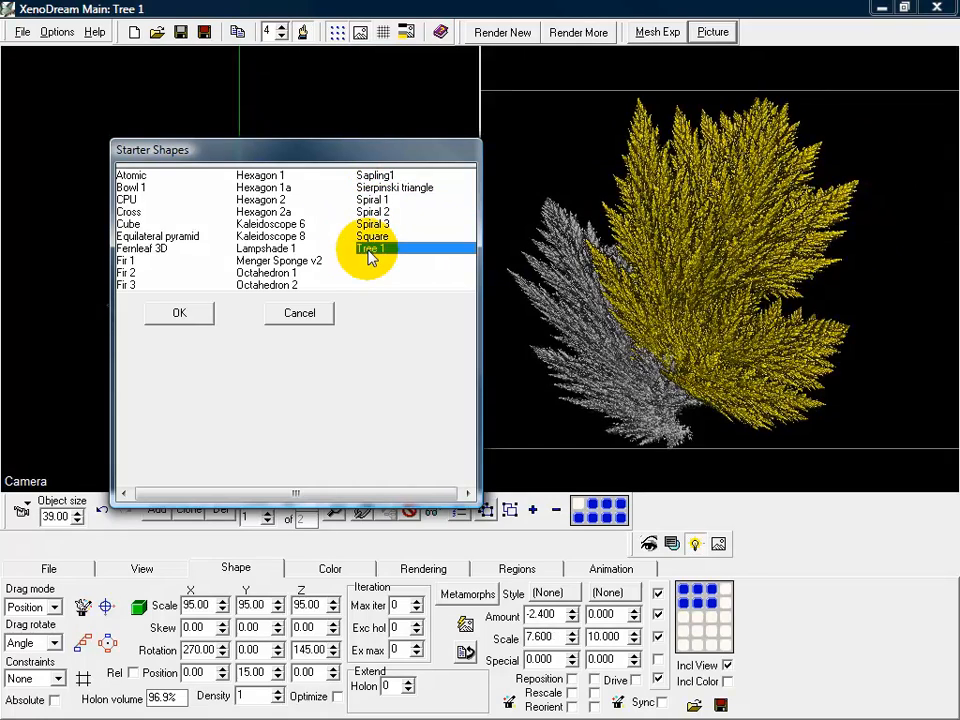
pyautogui.click(188, 317)
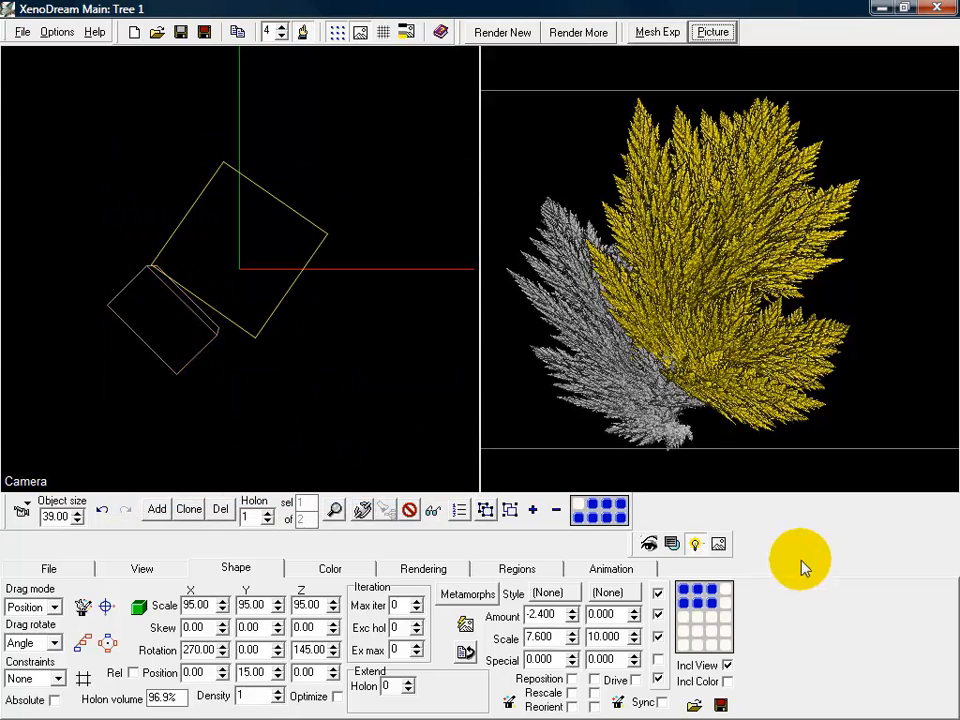
# Show the tree in its real colors in the preview, with the background picture behind it
pyautogui.click(649, 544)
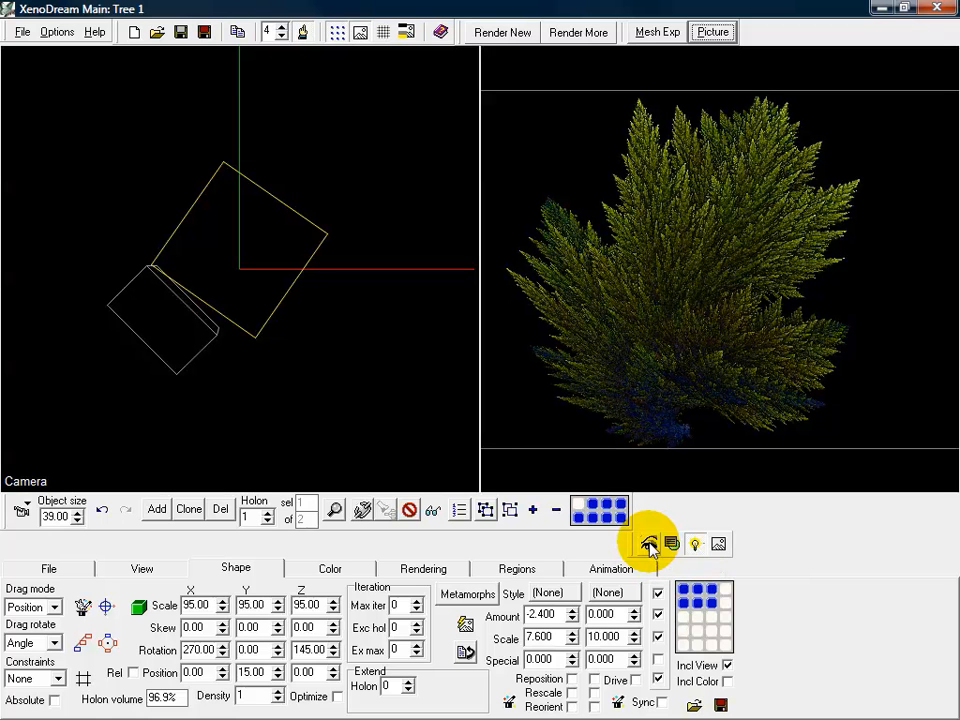
pyautogui.click(720, 546)
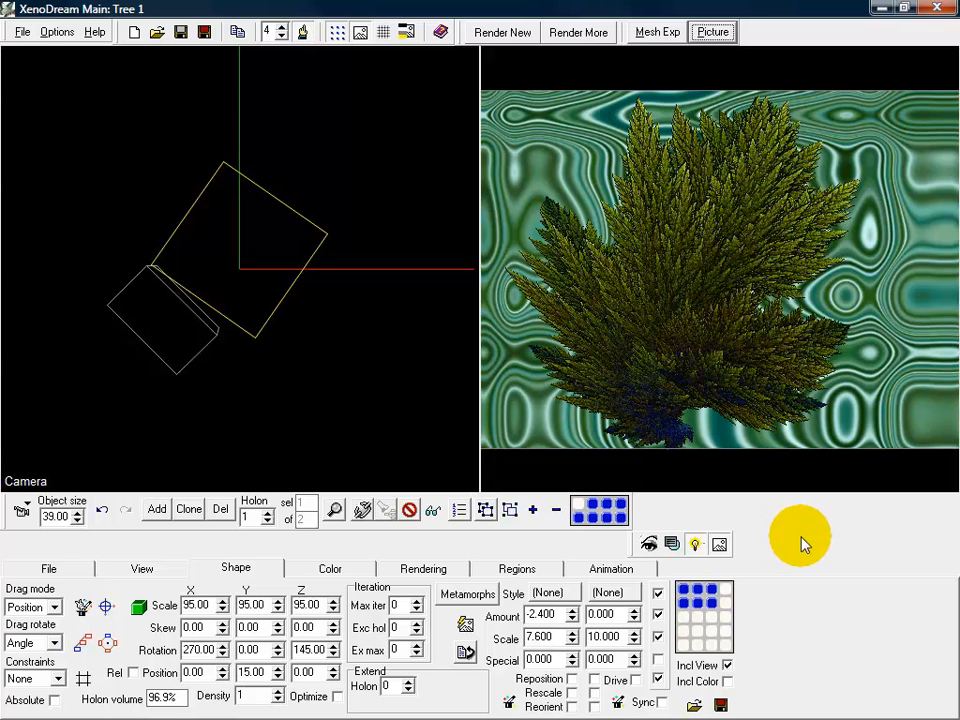
# Compare the tree's transparent and unlit previews against the background, returning to the lit preview
pyautogui.click(674, 545)
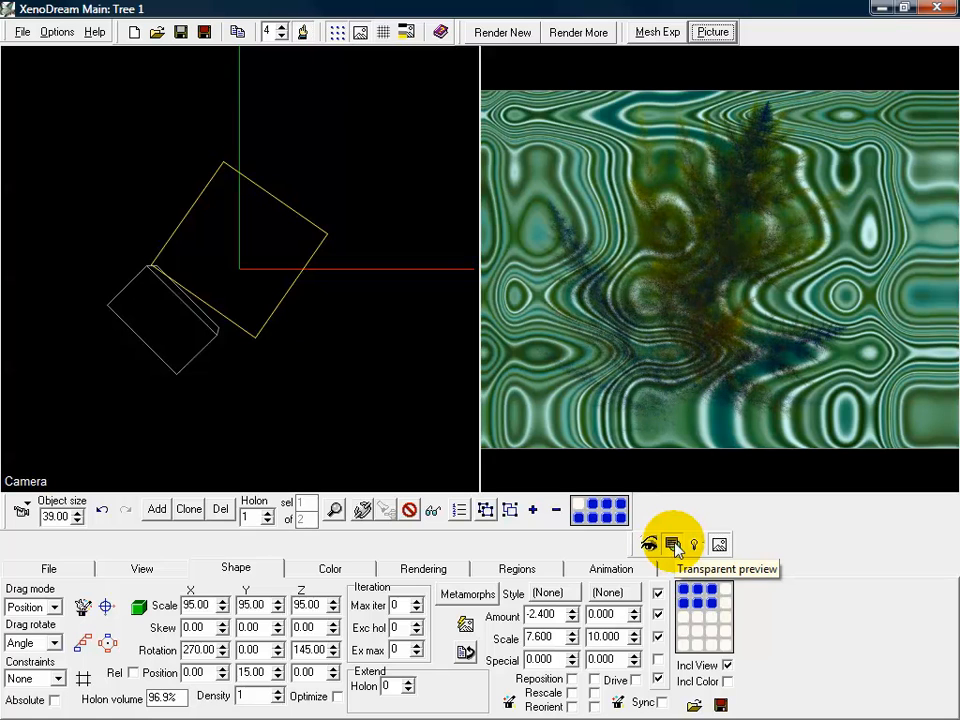
pyautogui.click(674, 545)
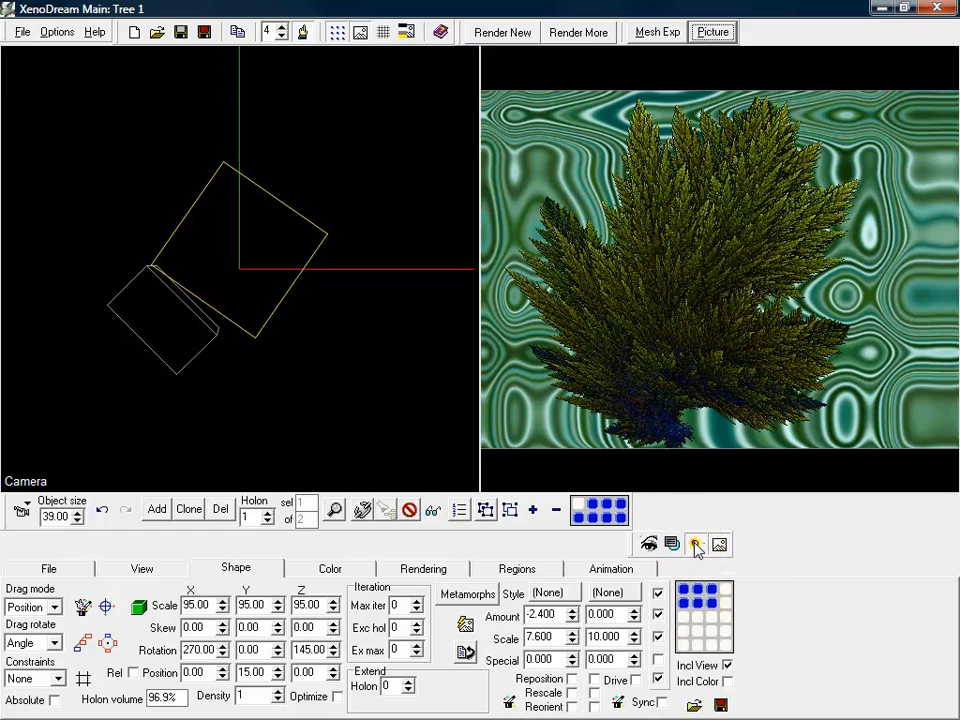
pyautogui.click(697, 545)
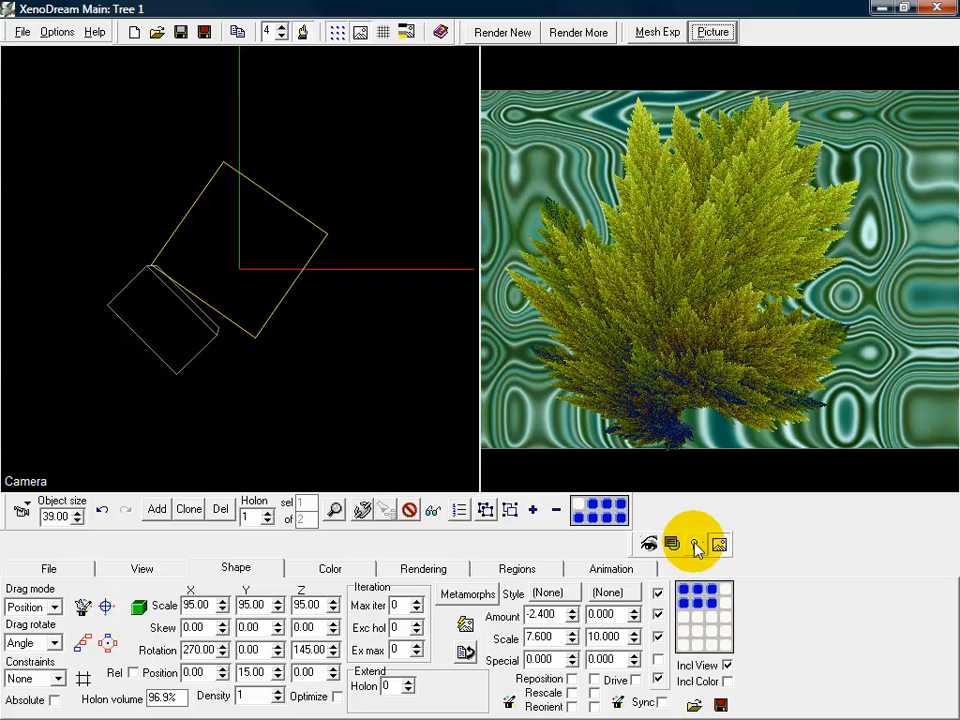
pyautogui.click(697, 545)
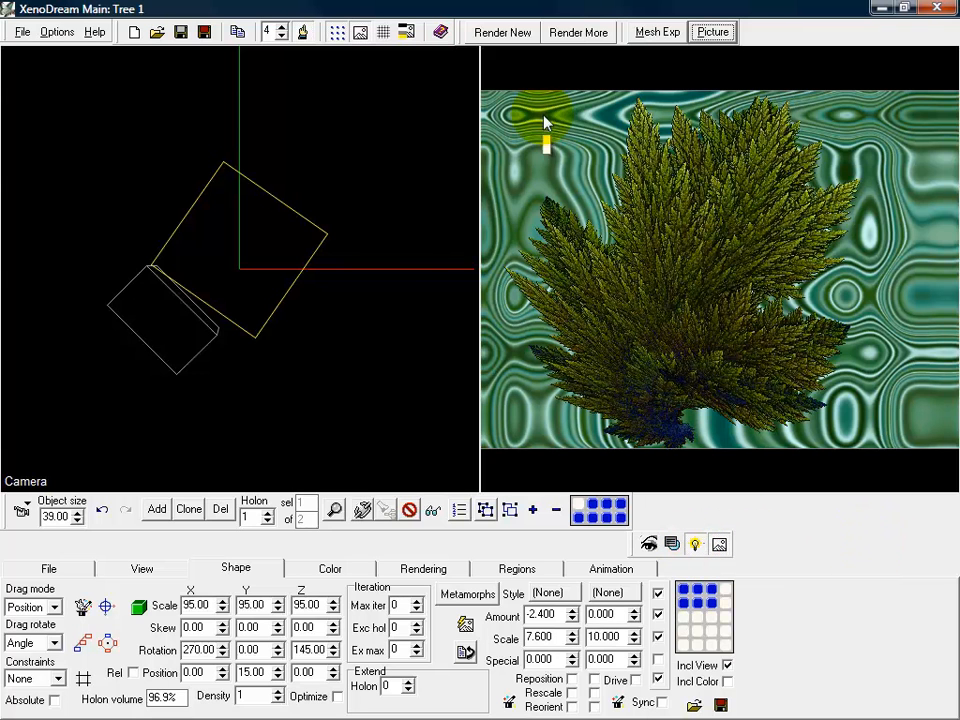
# Render a new picture of the tree and stop the rendering once the shape has filled in
pyautogui.click(500, 33)
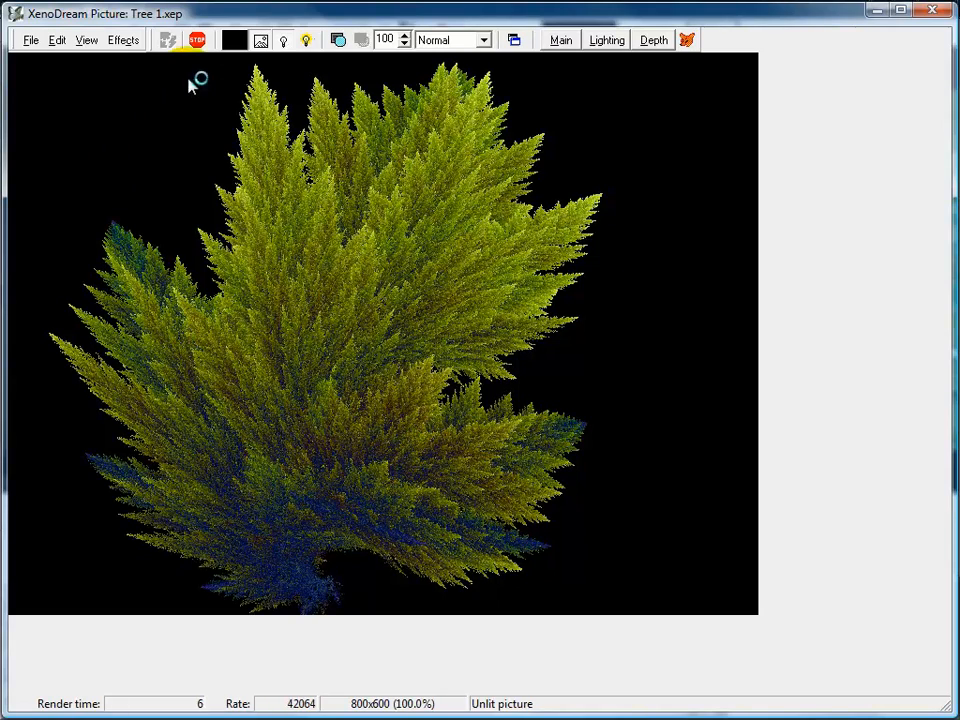
pyautogui.click(197, 42)
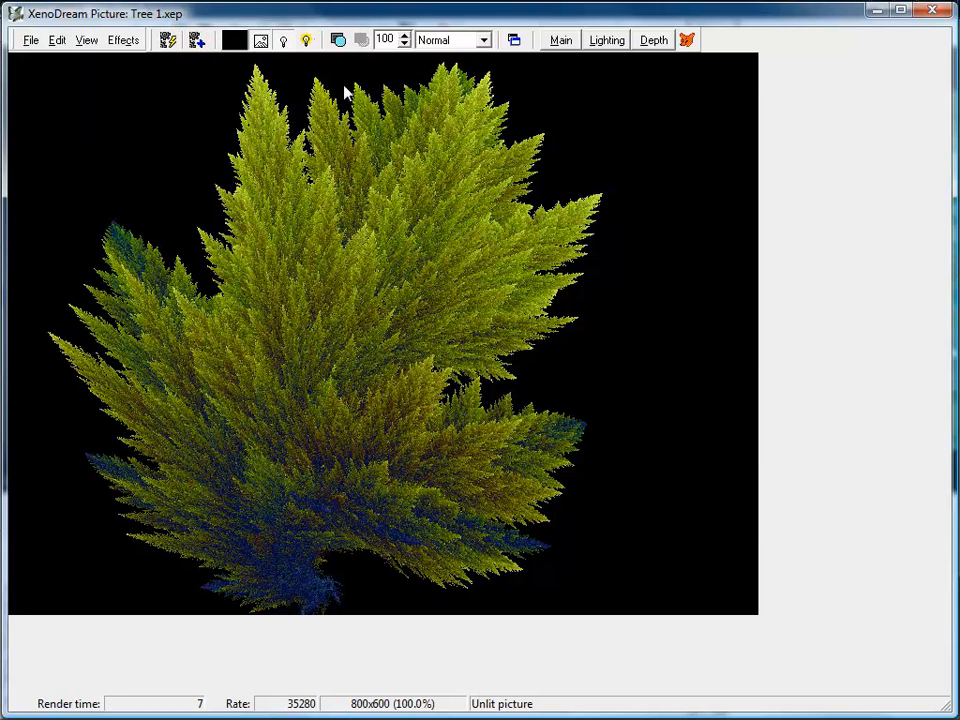
pyautogui.click(339, 42)
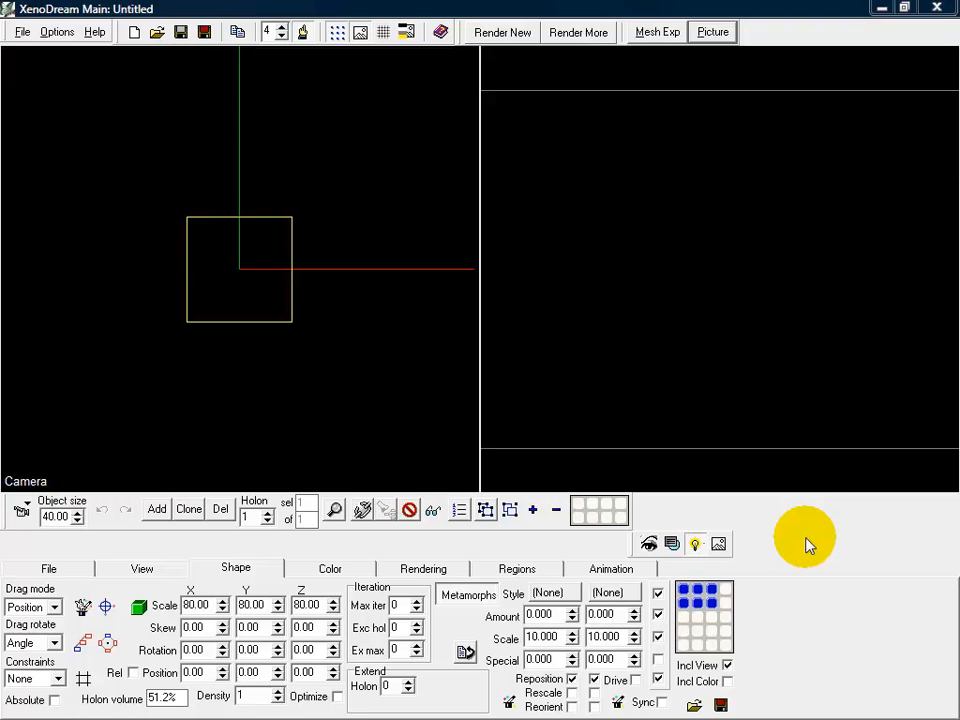
# Switch the untitled shape to the transparent preview and set its holon's X, Y and Z scale to 50
pyautogui.click(674, 549)
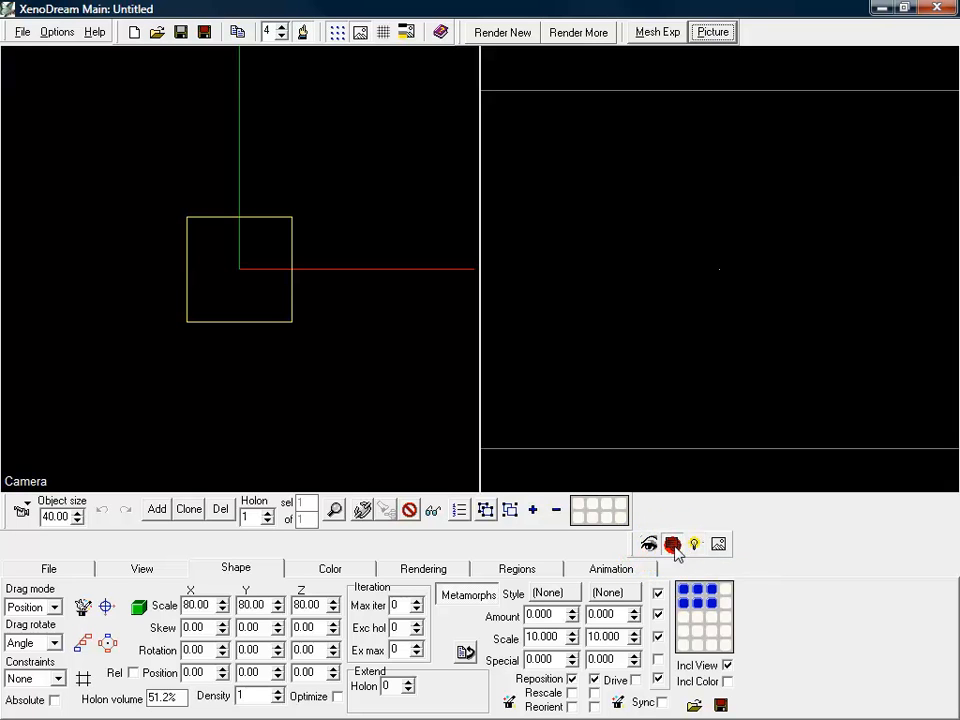
pyautogui.click(695, 543)
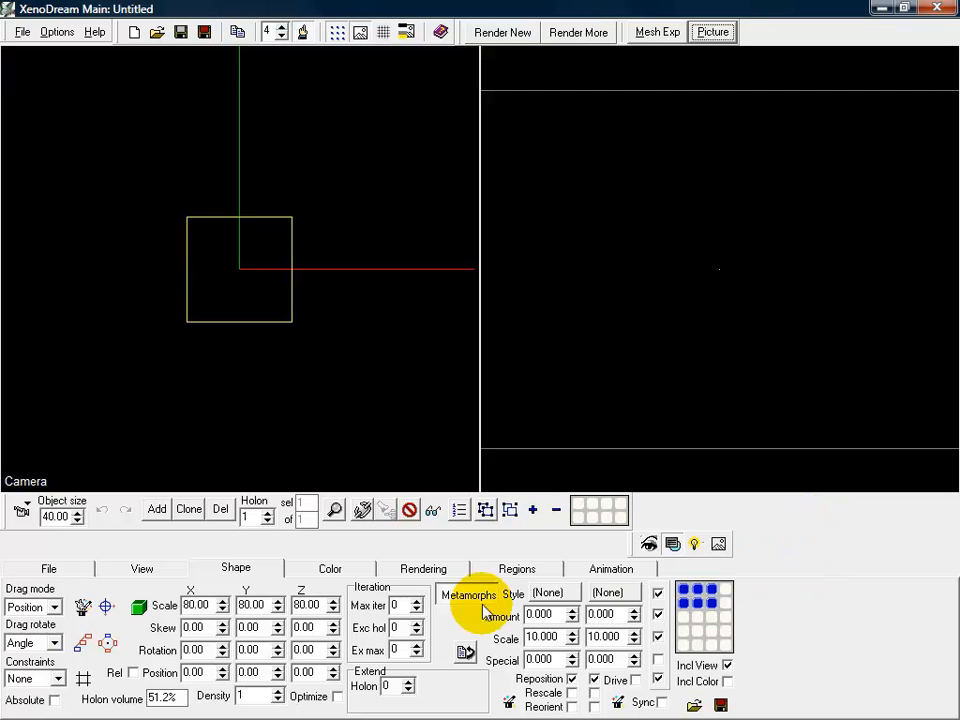
pyautogui.click(185, 605)
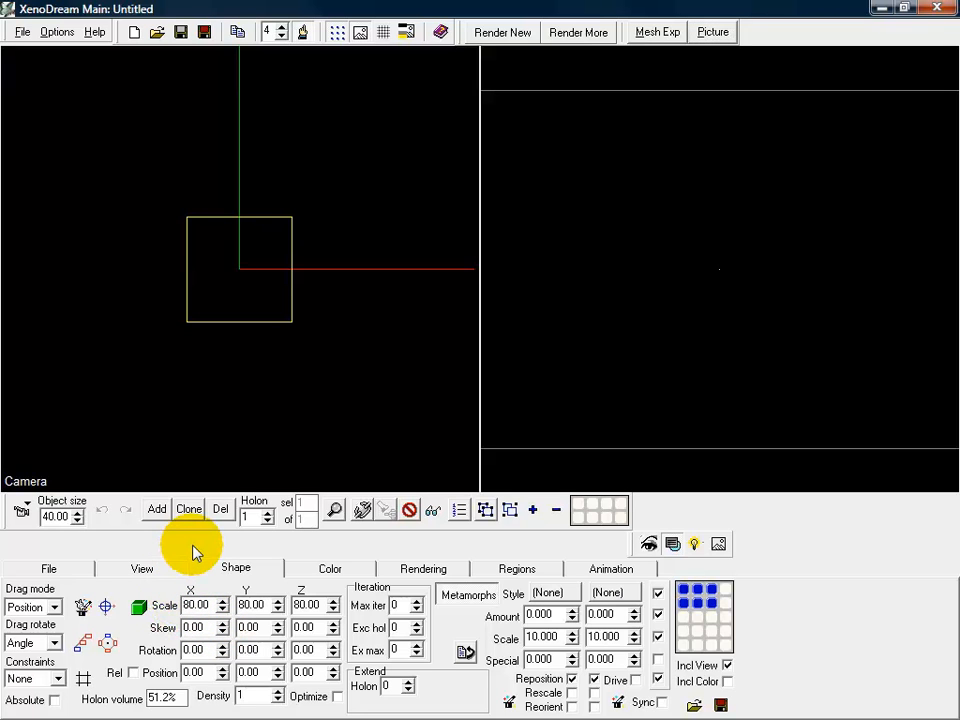
pyautogui.write('5')
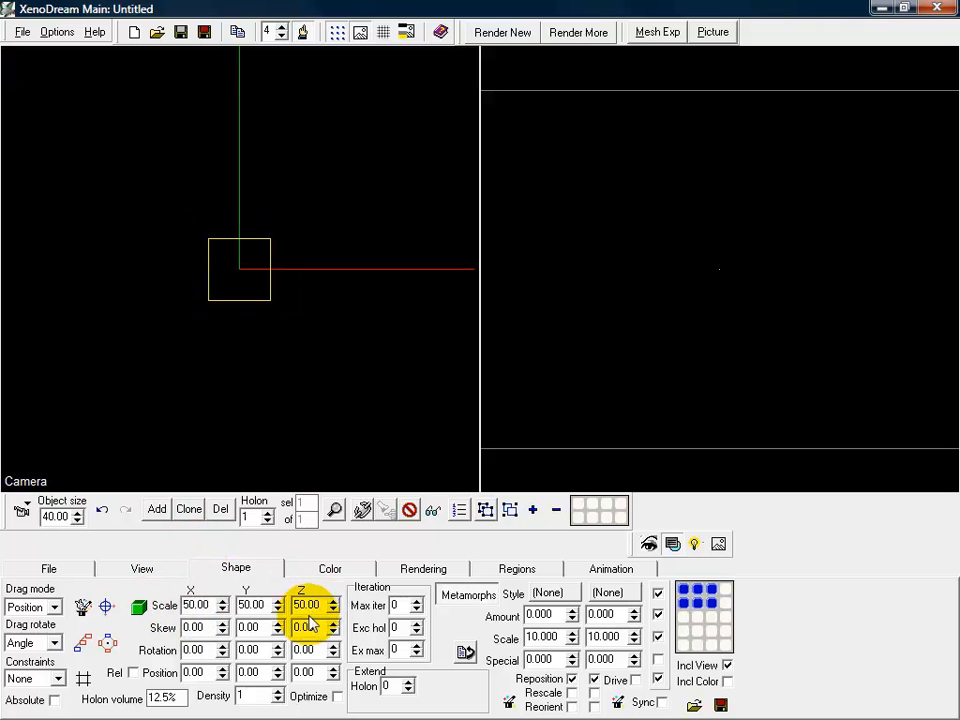
# Clone the holon until there are eight identical holons, and check them in the Holon Info List
pyautogui.click(190, 510)
pyautogui.click(190, 511)
pyautogui.click(190, 511)
pyautogui.click(190, 511)
pyautogui.click(190, 511)
pyautogui.click(190, 511)
pyautogui.click(190, 511)
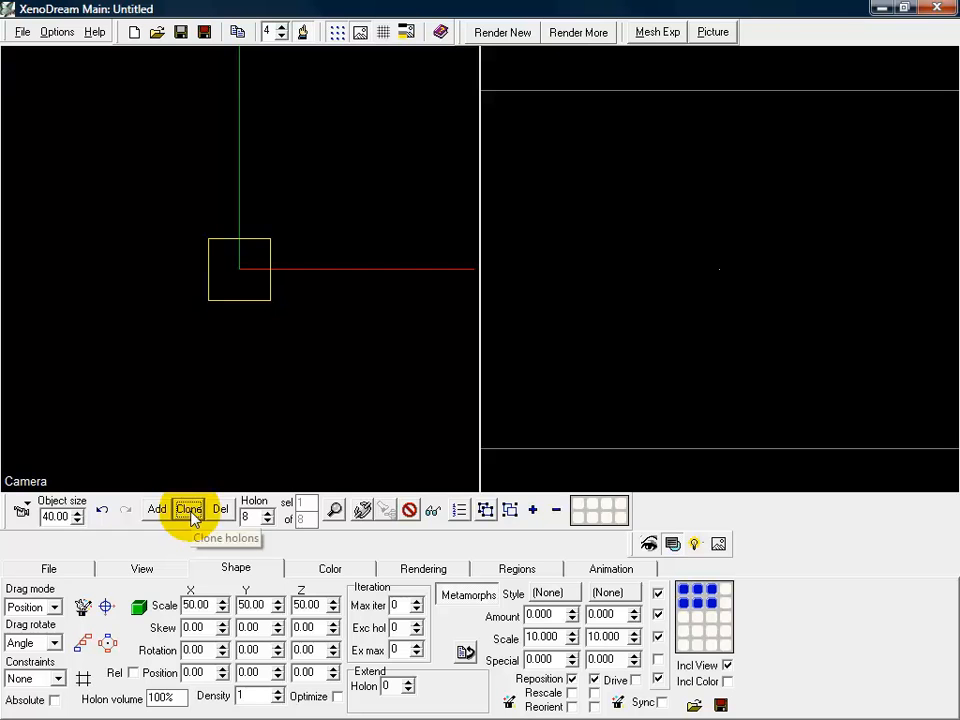
pyautogui.click(459, 511)
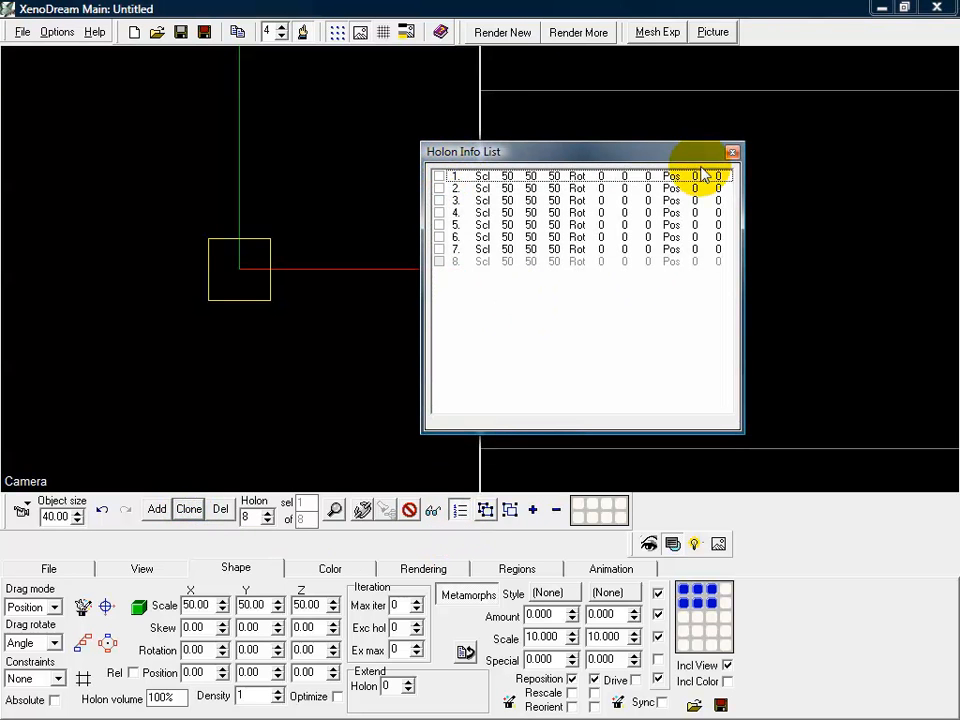
pyautogui.click(732, 153)
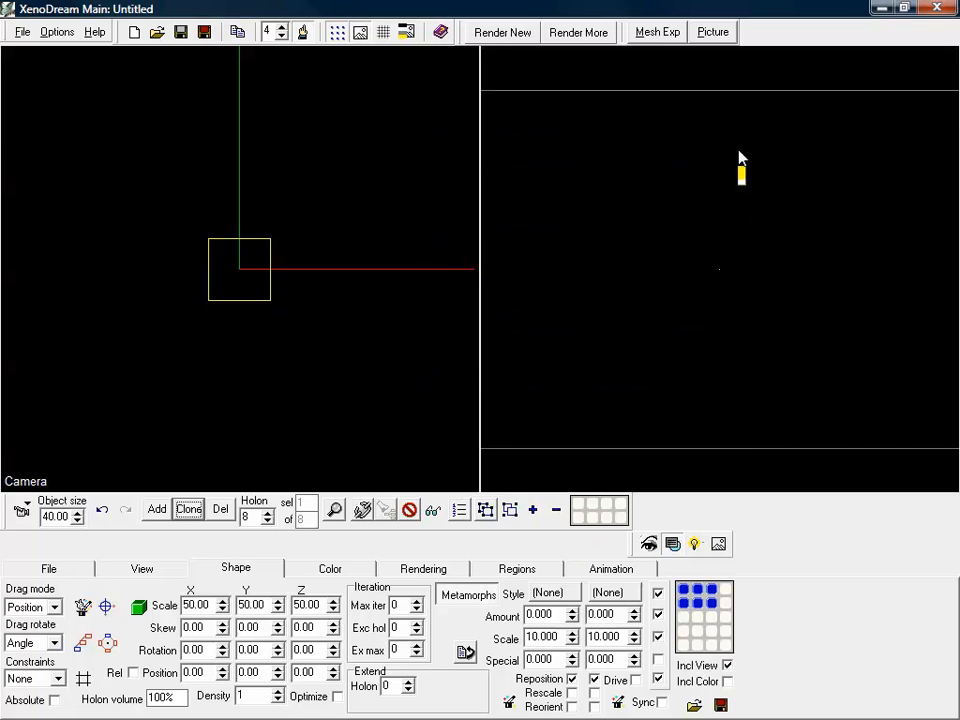
# Select all eight holons and verify the selection in the Holon Info List
pyautogui.click(536, 516)
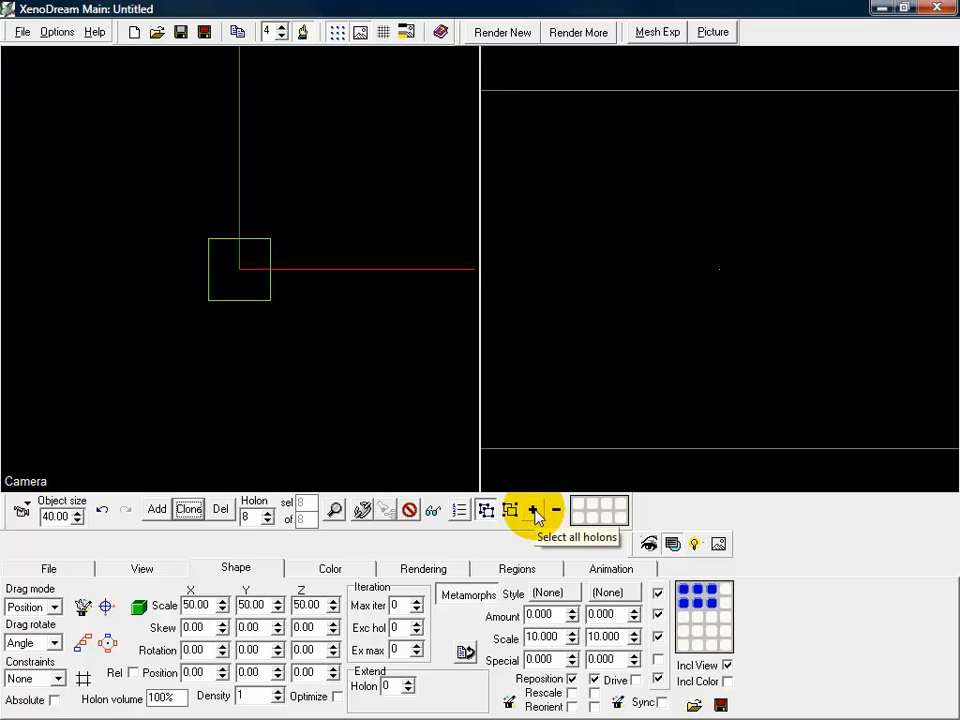
pyautogui.click(459, 510)
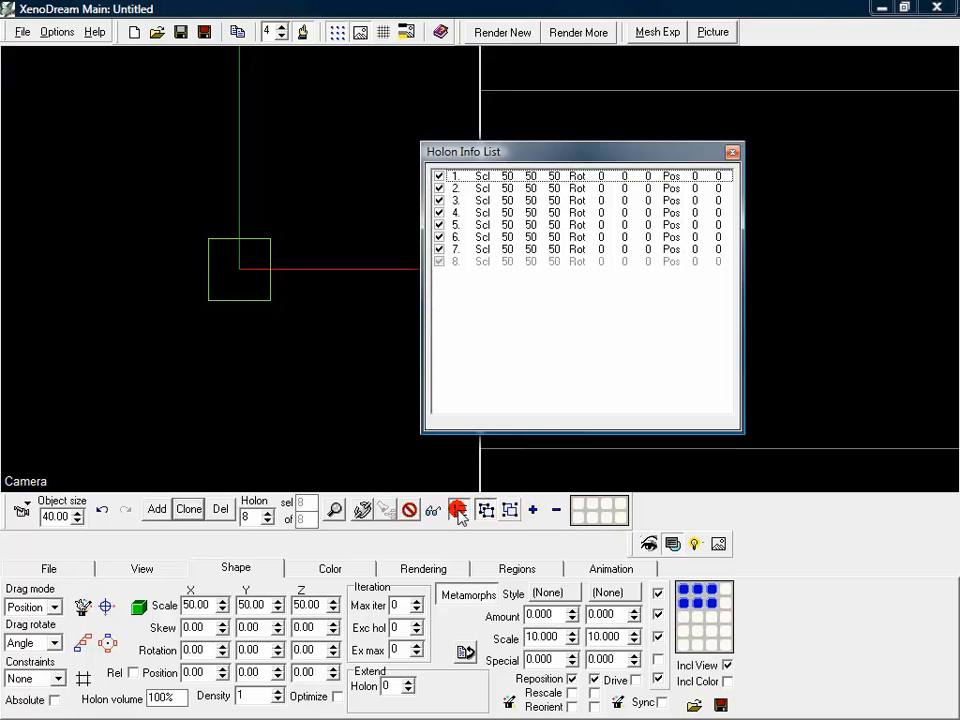
pyautogui.click(732, 151)
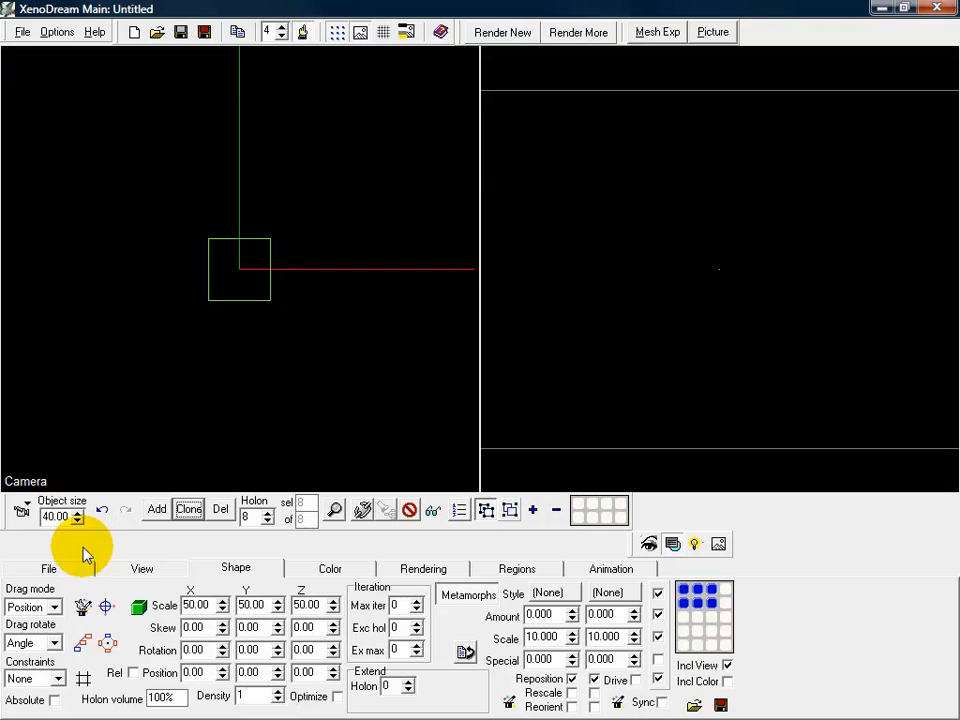
# Randomize the rotation of the selected holons using the Rotate drag mode
pyautogui.click(53, 607)
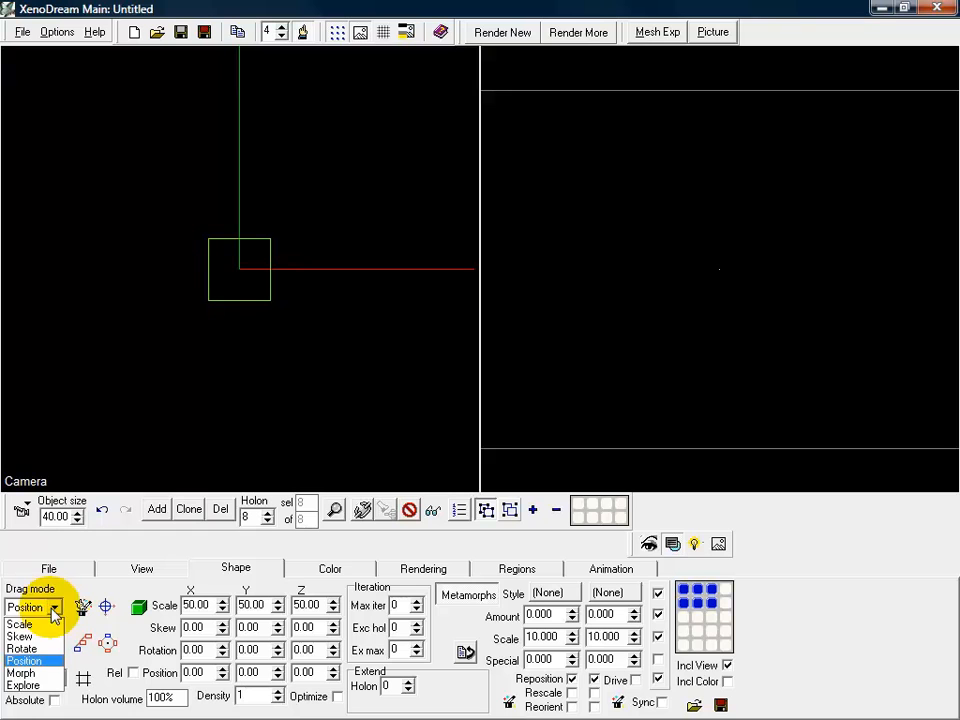
pyautogui.click(25, 647)
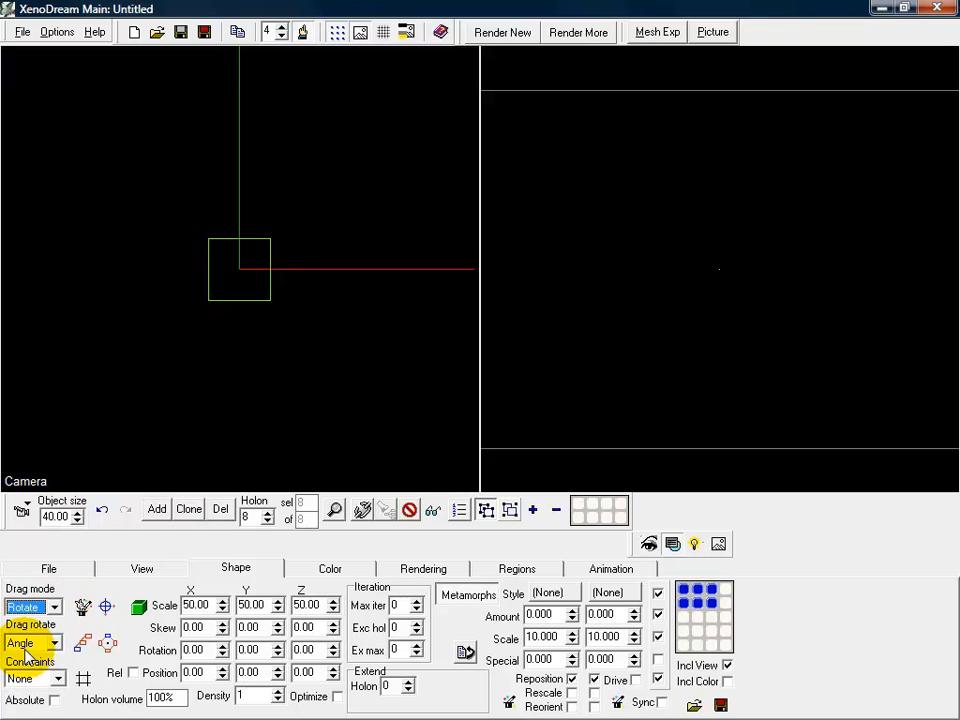
pyautogui.click(83, 607)
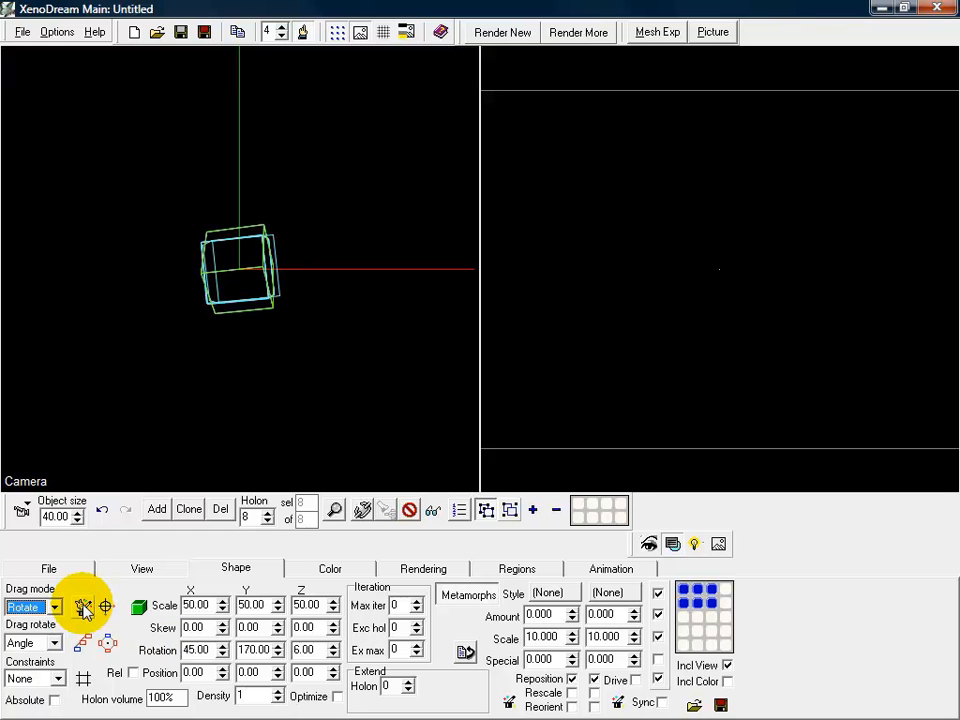
pyautogui.click(83, 607)
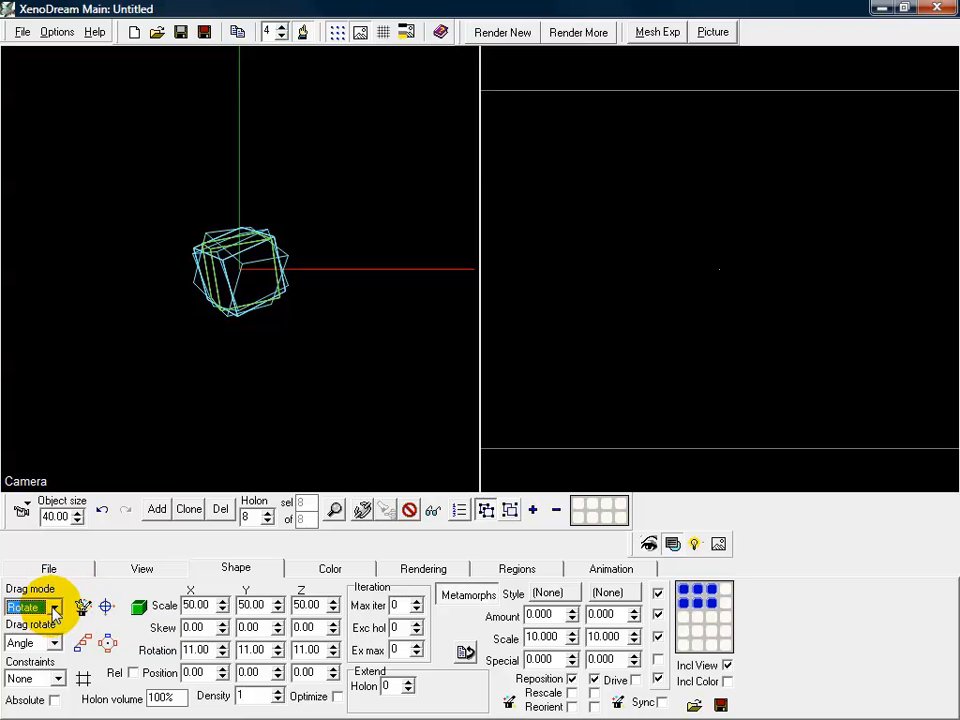
# Randomize the positions of the selected holons several times in Position drag mode, and center the resulting shape
pyautogui.click(55, 608)
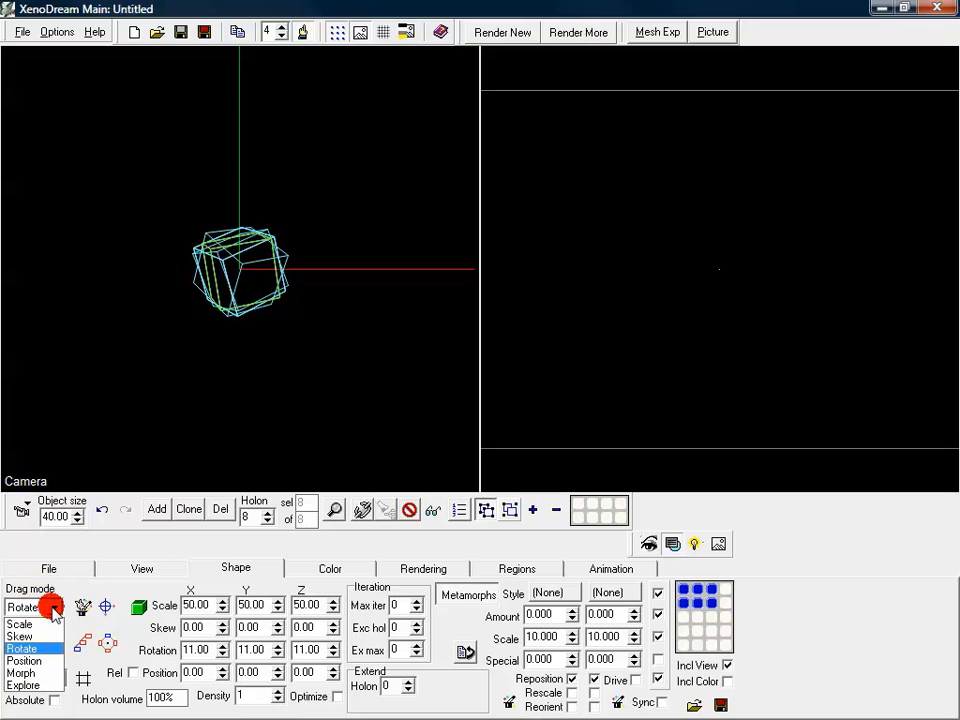
pyautogui.click(25, 661)
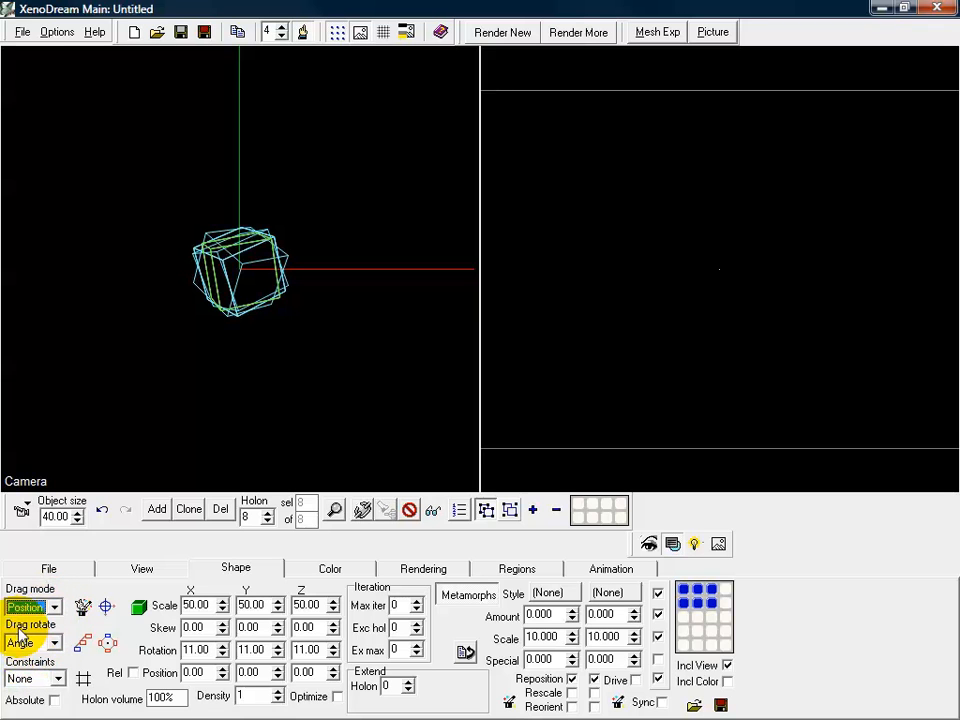
pyautogui.click(83, 607)
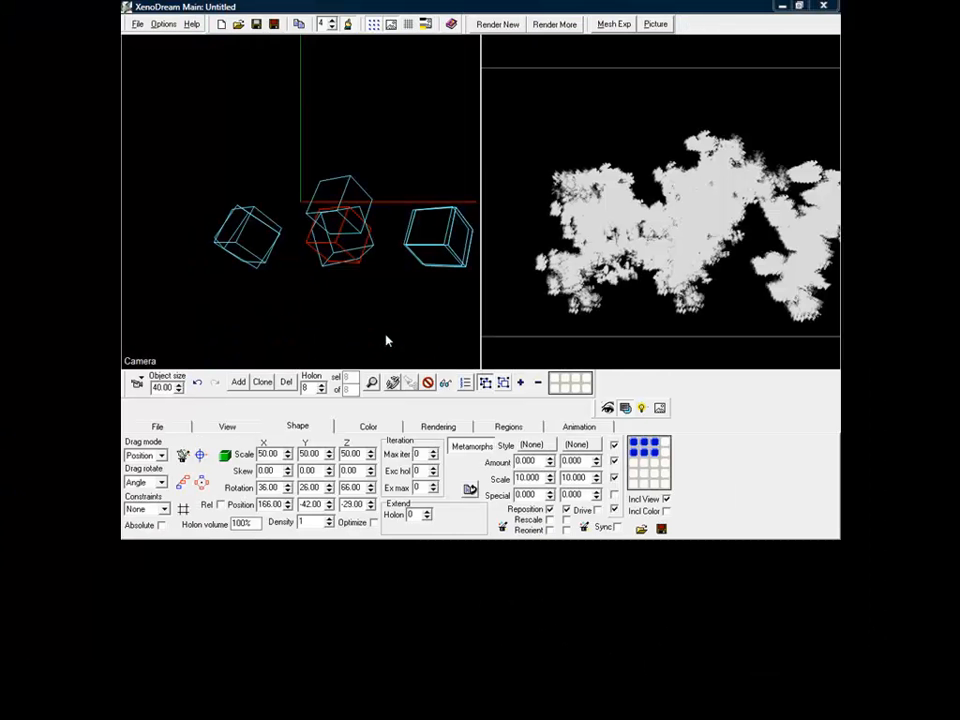
pyautogui.click(287, 311)
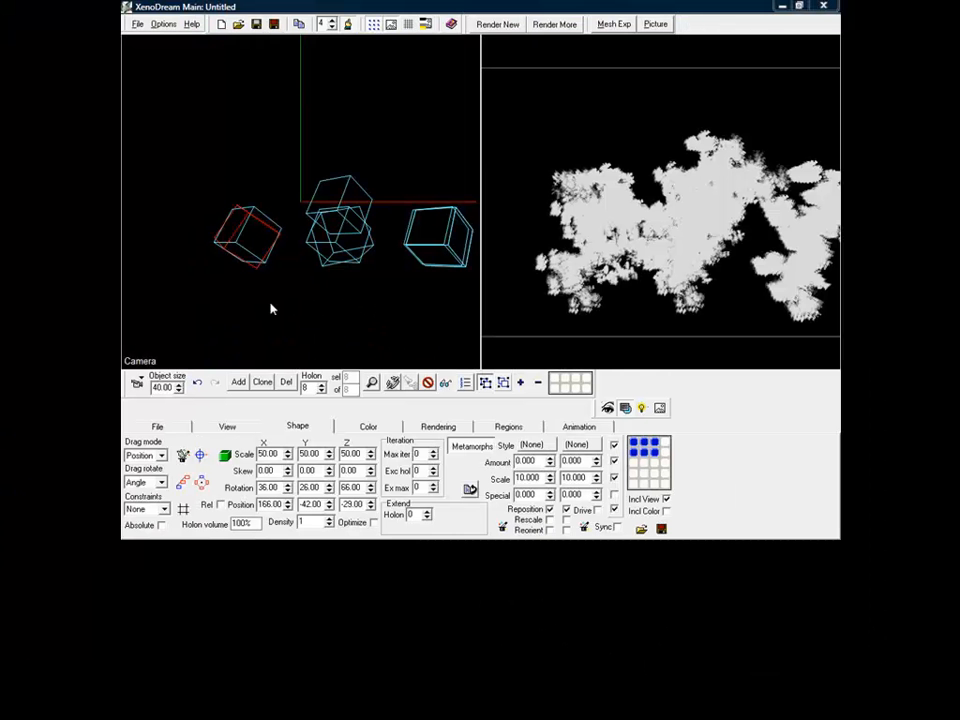
pyautogui.click(184, 460)
pyautogui.click(184, 460)
pyautogui.click(184, 460)
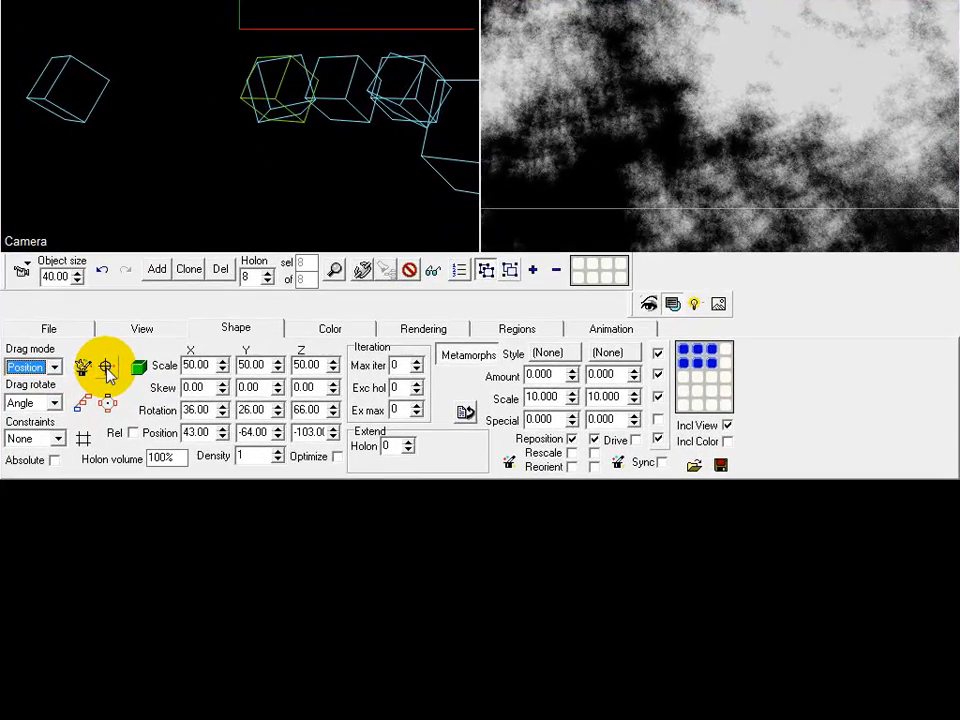
pyautogui.click(107, 368)
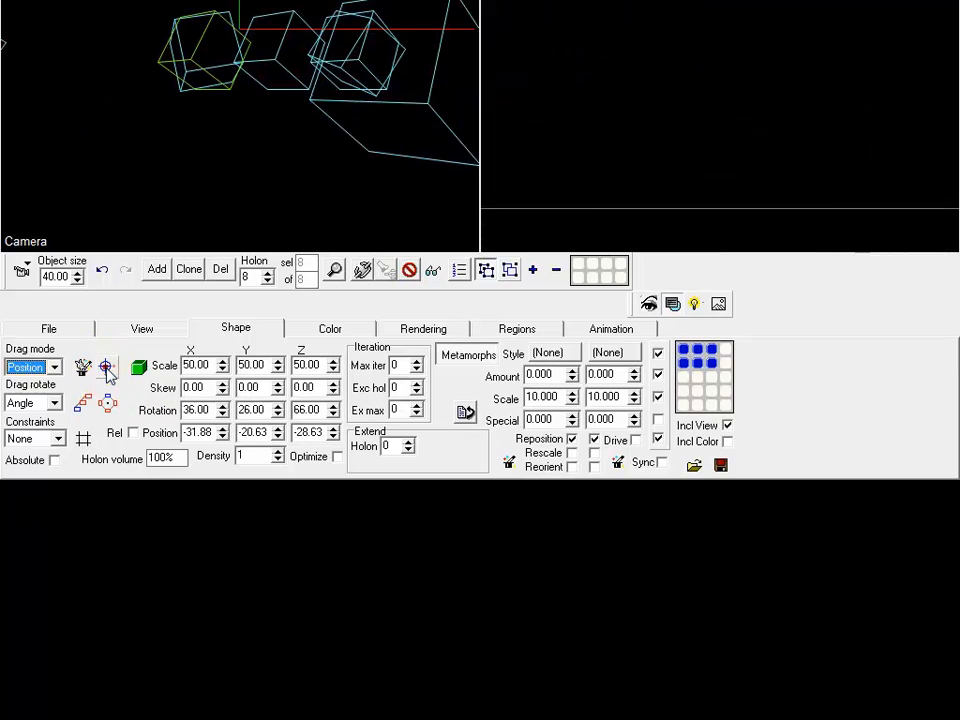
pyautogui.click(107, 368)
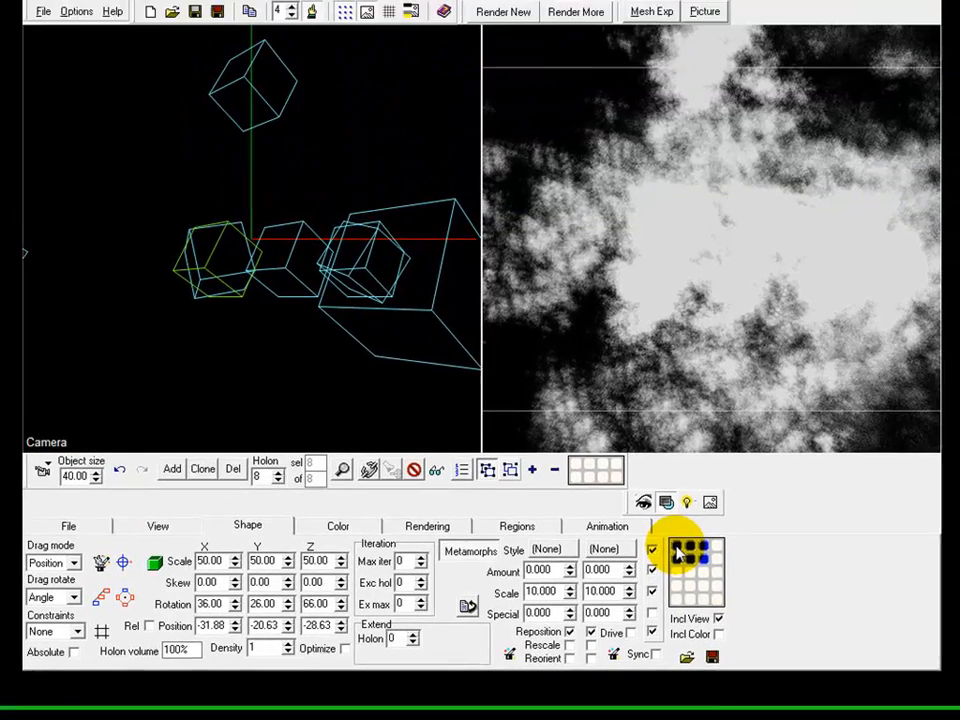
# Clear all Shape memory spots and store the current cloud shape in the first spot
pyautogui.click(684, 358)
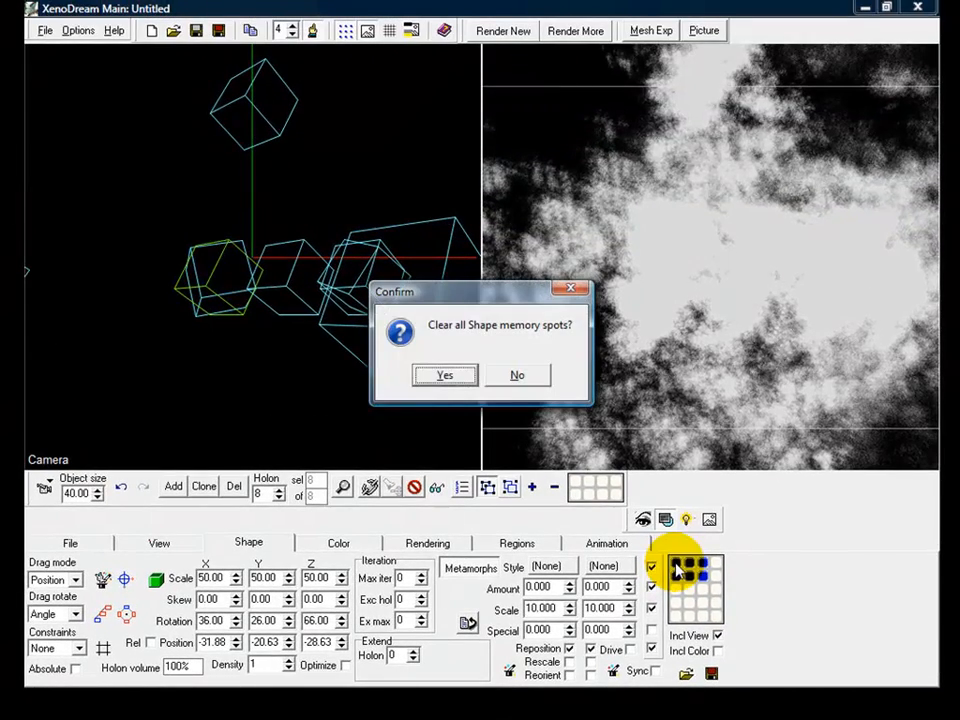
pyautogui.click(446, 376)
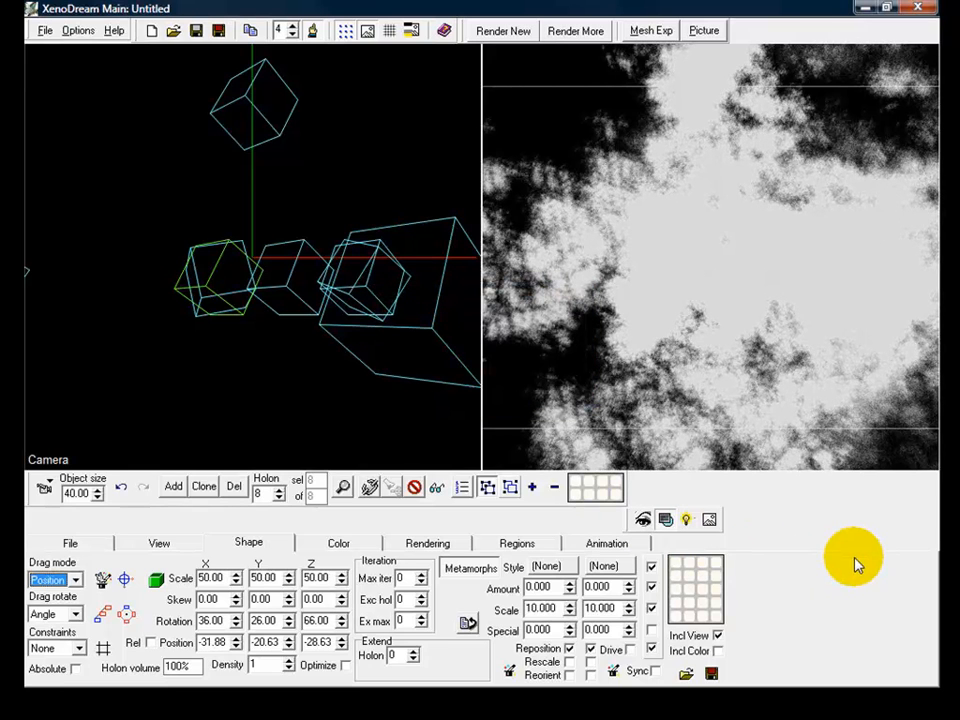
pyautogui.click(676, 563)
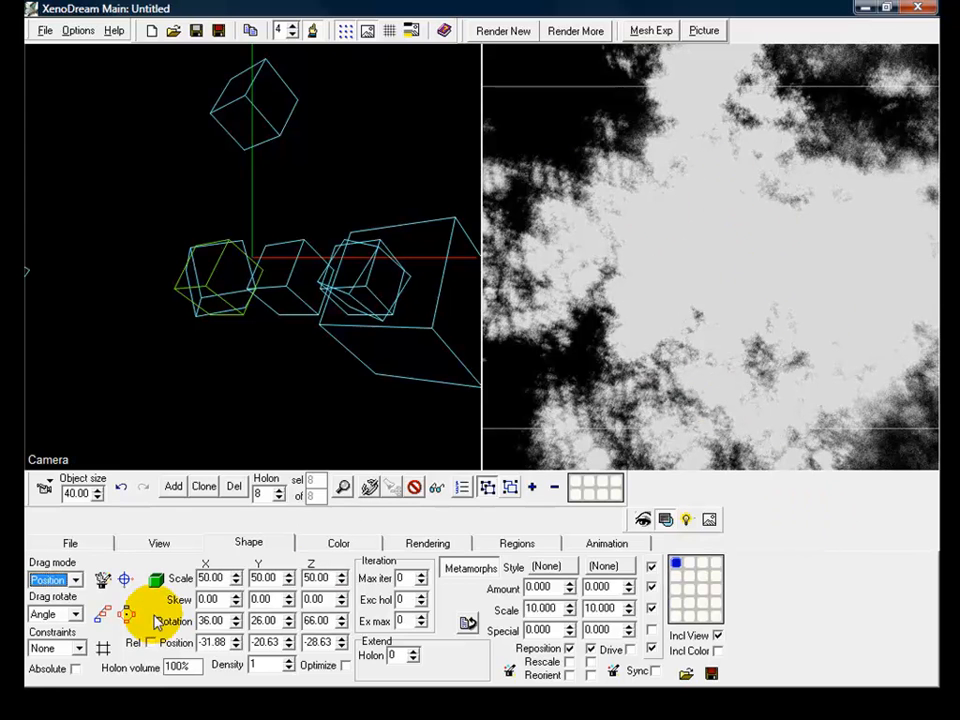
# Randomize the holon positions for two more cloud shapes, centering the last, and store them in the second and third Shape memory spots
pyautogui.click(103, 581)
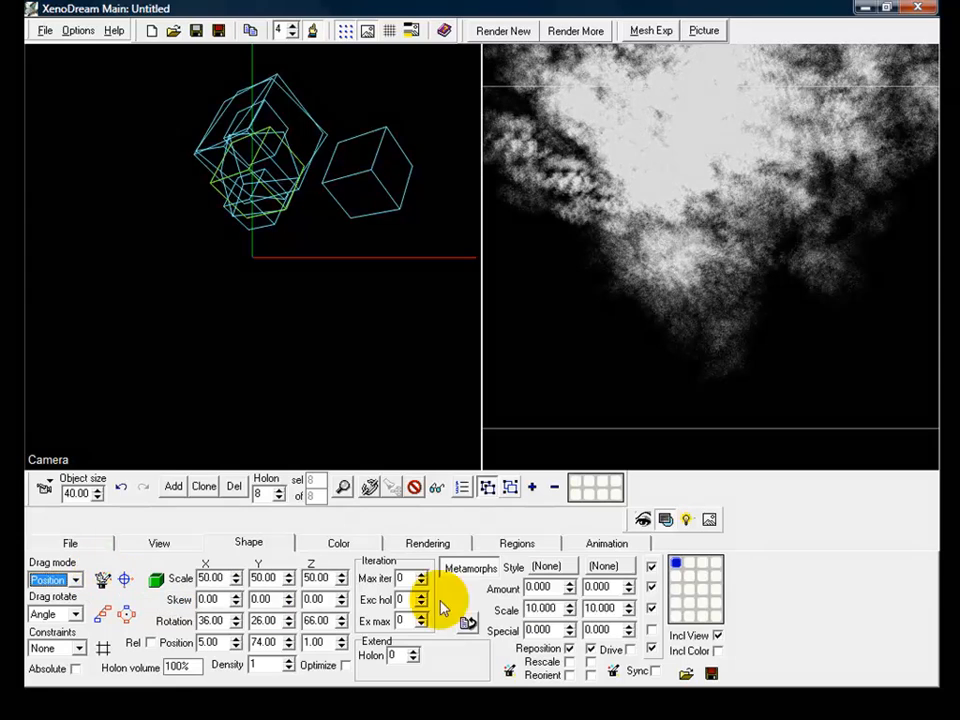
pyautogui.click(688, 563)
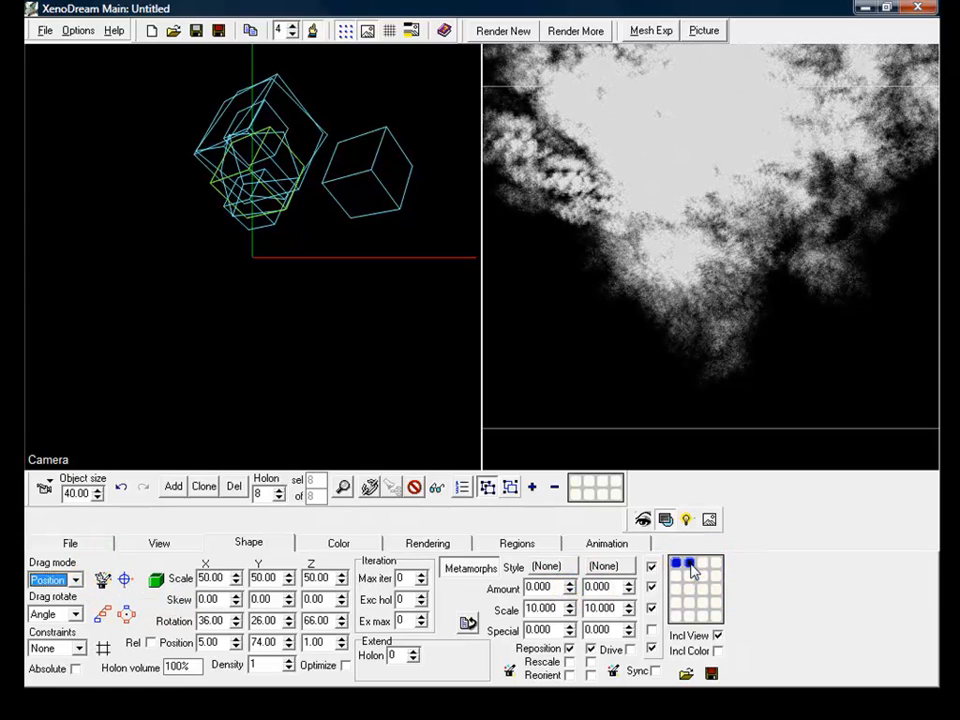
pyautogui.click(103, 580)
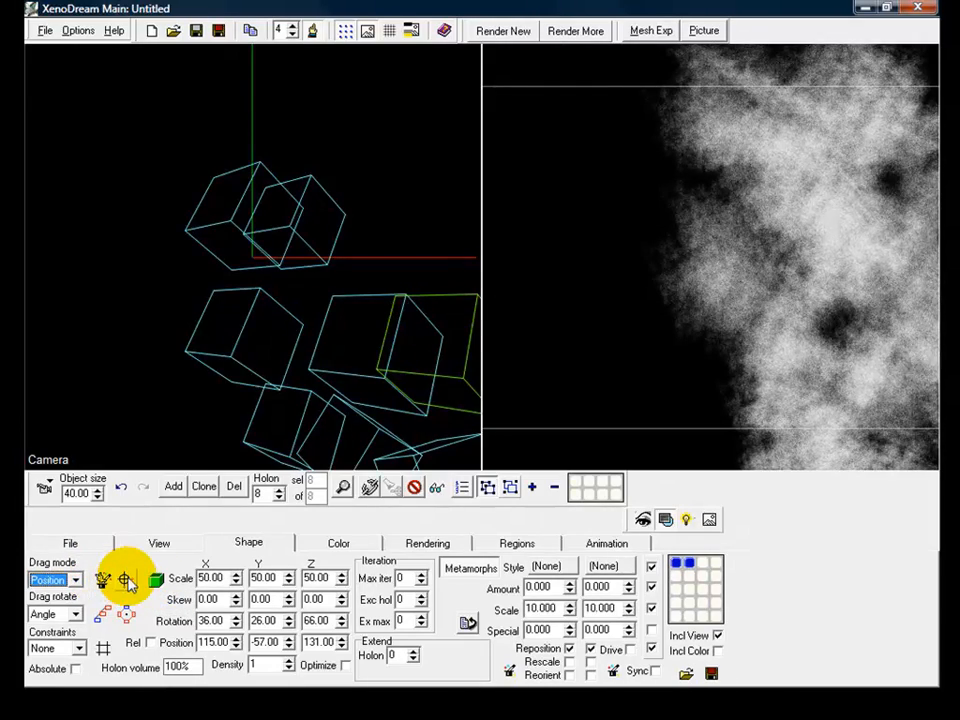
pyautogui.click(127, 581)
pyautogui.click(700, 566)
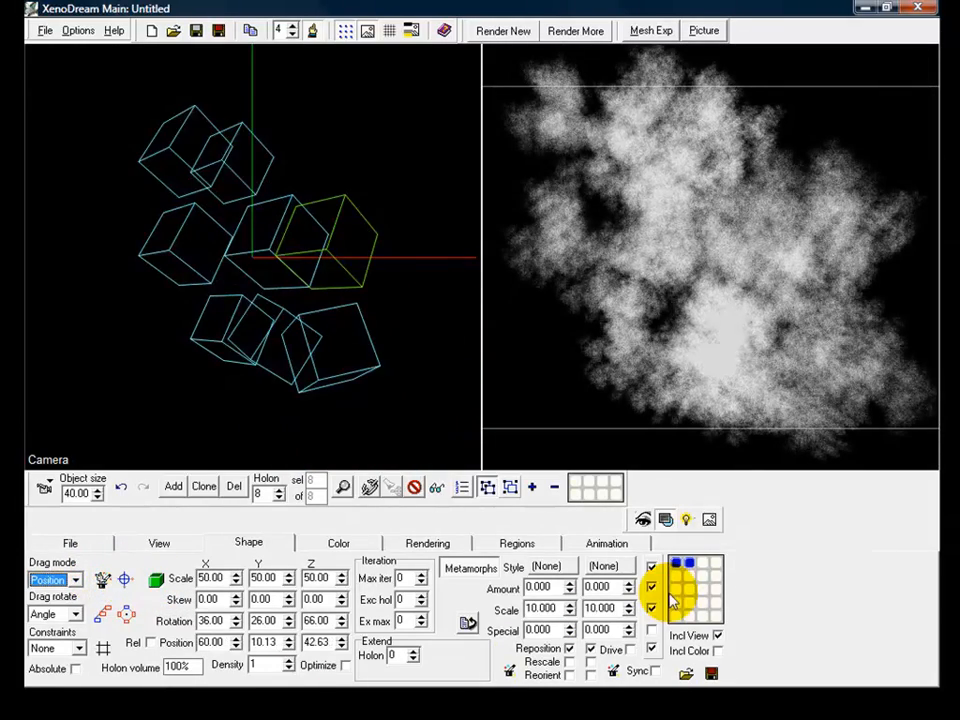
# Store the current cloud shape in the third Shape memory spot, and recall the stored shapes, ending with the second one
pyautogui.click(701, 564)
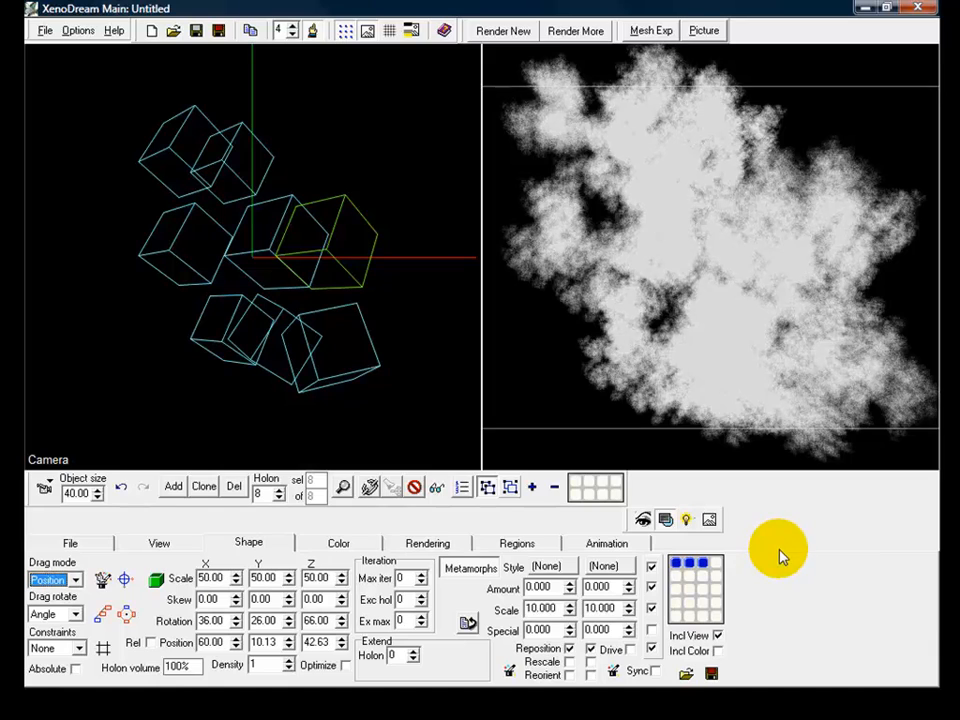
pyautogui.click(677, 566)
pyautogui.click(689, 566)
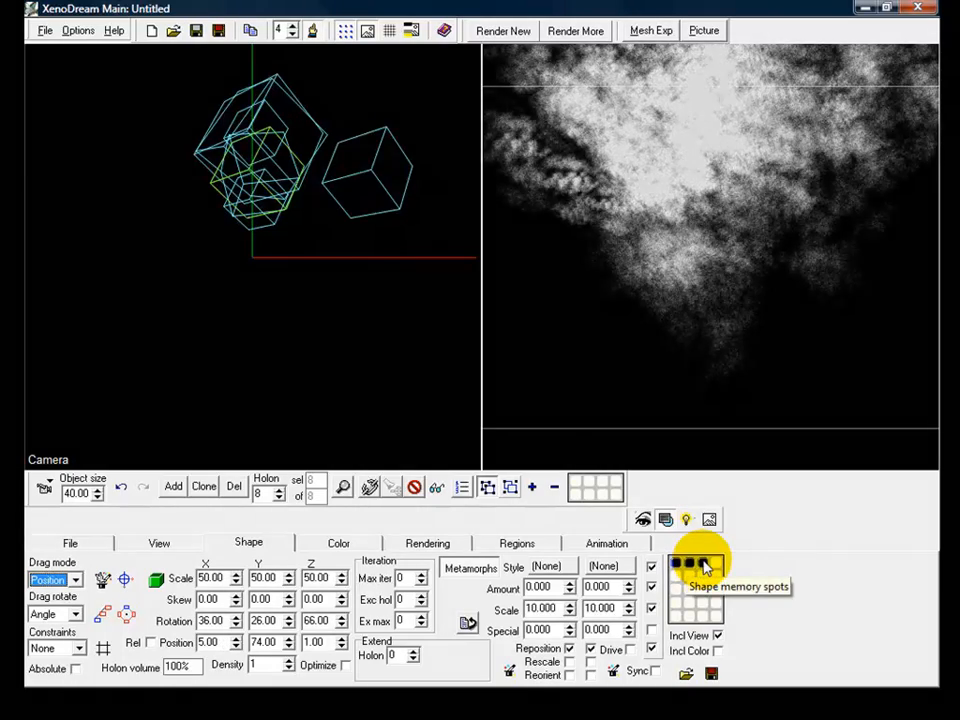
pyautogui.click(704, 564)
pyautogui.click(688, 563)
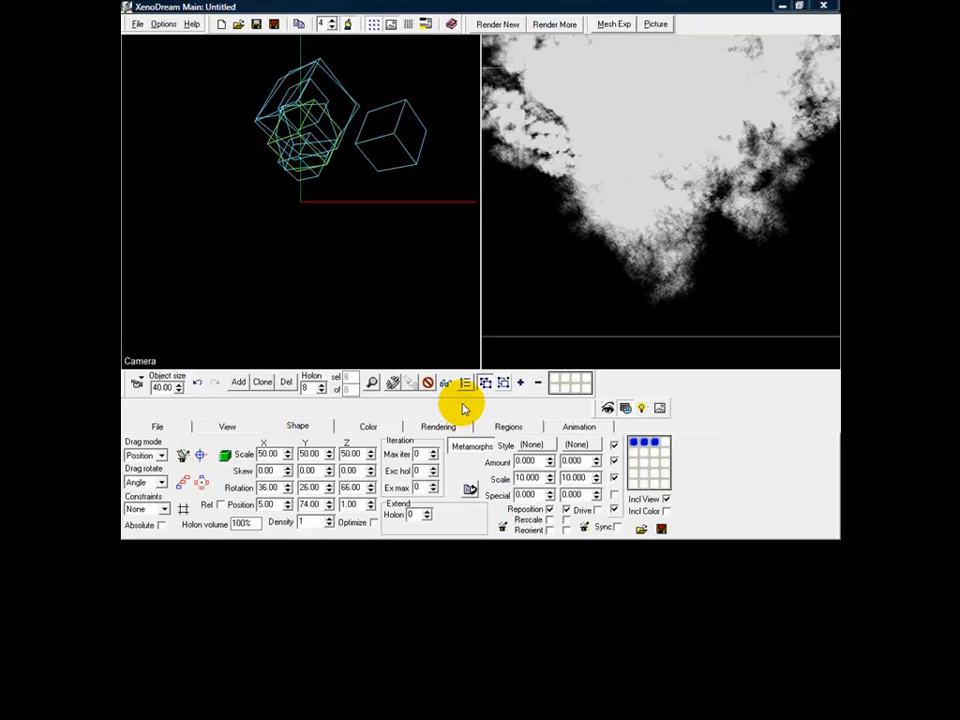
# Set the holon opacity to 7 with the Uniform mode
pyautogui.click(425, 428)
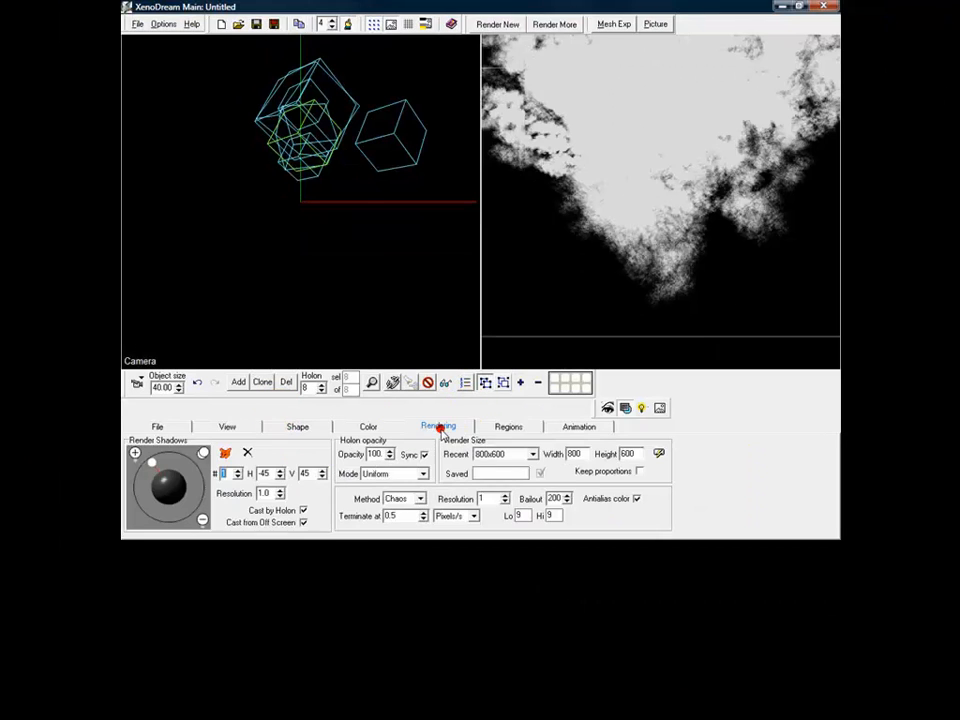
pyautogui.click(372, 454)
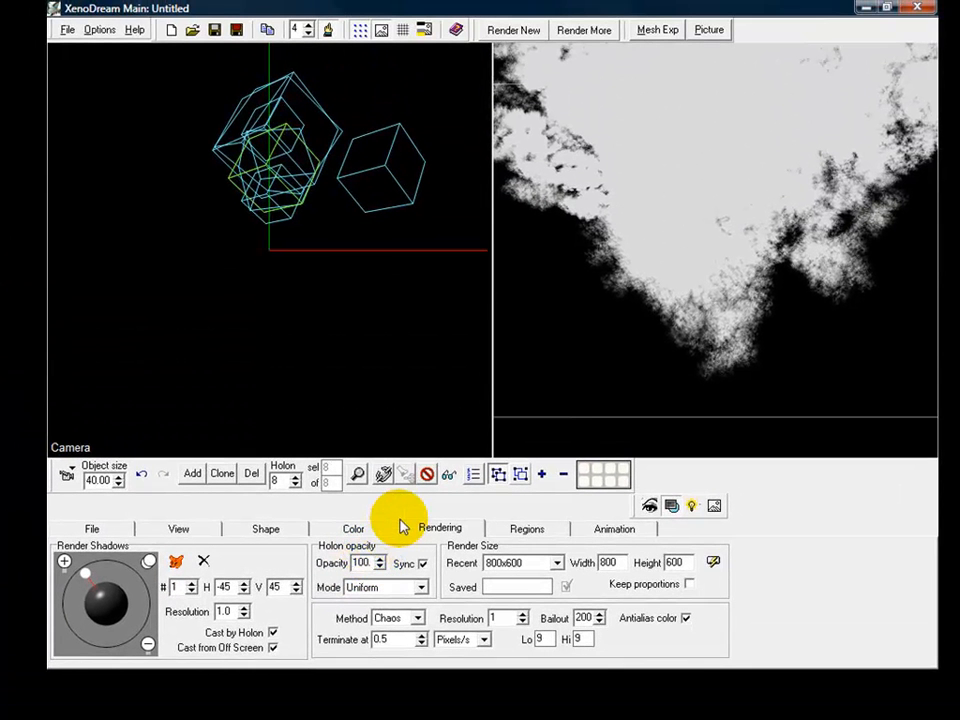
pyautogui.press('BackSpace')
pyautogui.press('BackSpace')
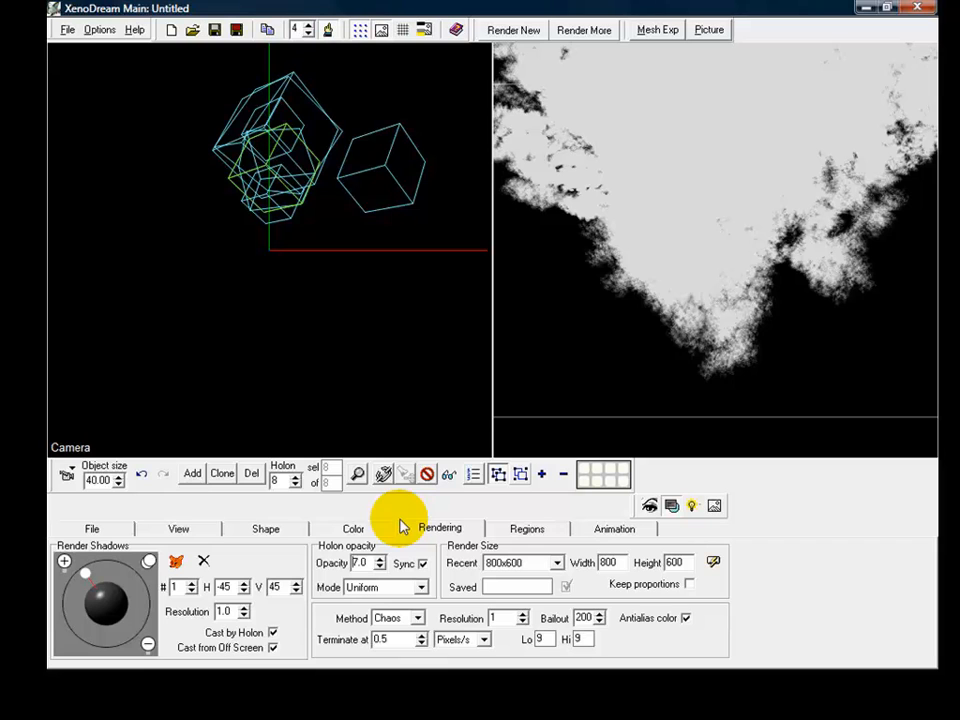
# In the Picture window, set the background color to a sky blue (R 27, G 131, B 210)
pyautogui.click(708, 37)
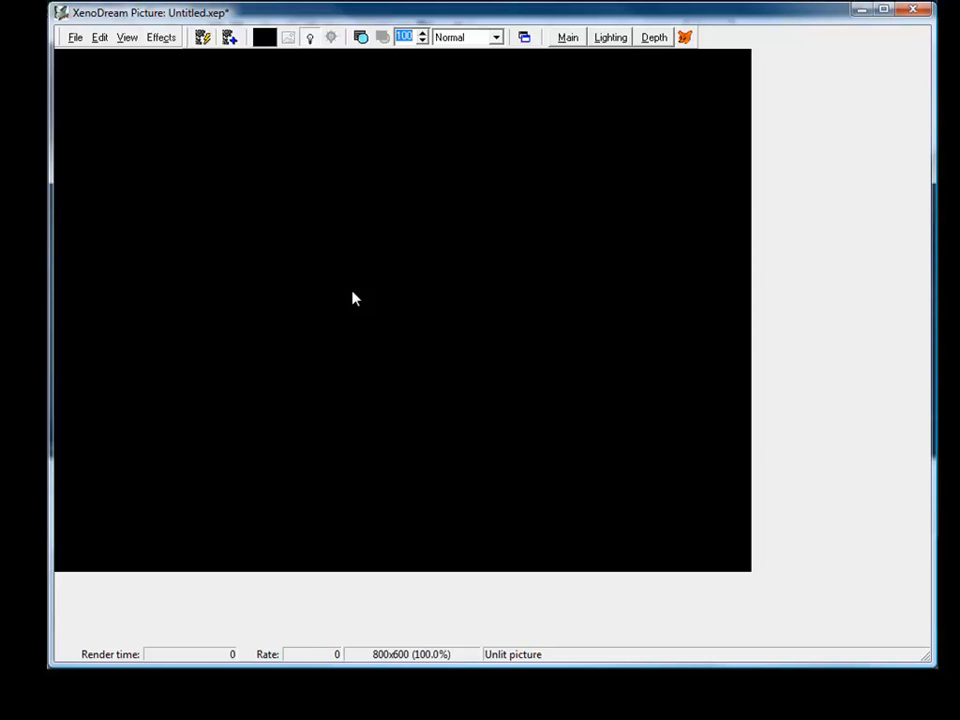
pyautogui.click(266, 38)
pyautogui.moveTo(236, 284); pyautogui.dragTo(313, 175)
pyautogui.click(271, 350)
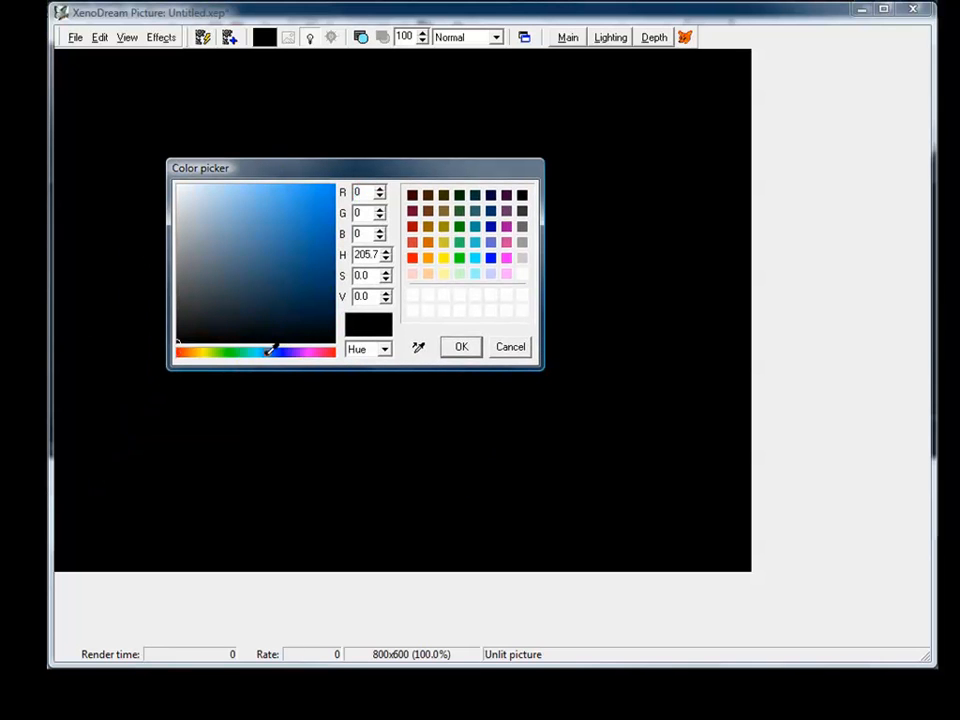
pyautogui.click(316, 210)
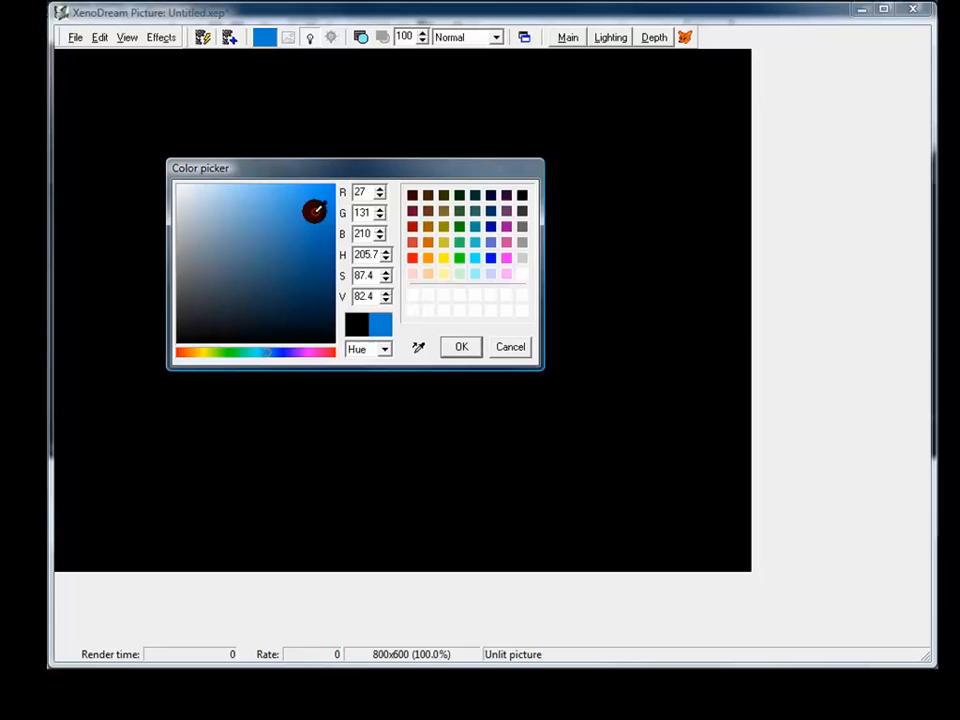
pyautogui.click(461, 348)
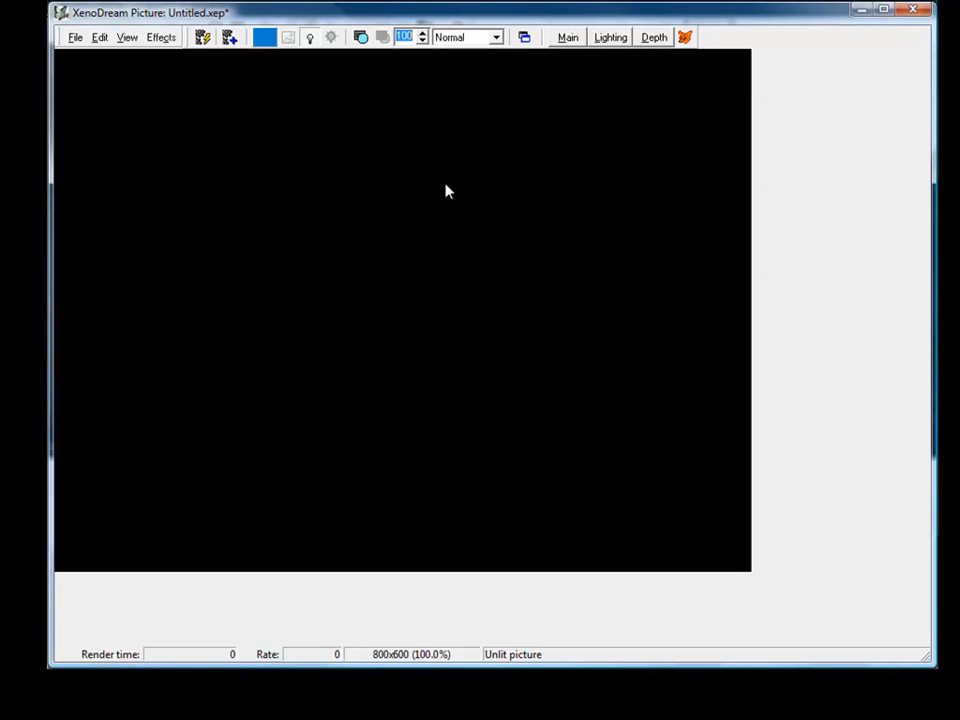
# Render the transparent cloud over the blue background color, continue the render for denser clouds, and merge the result into a new Background picture
pyautogui.click(203, 38)
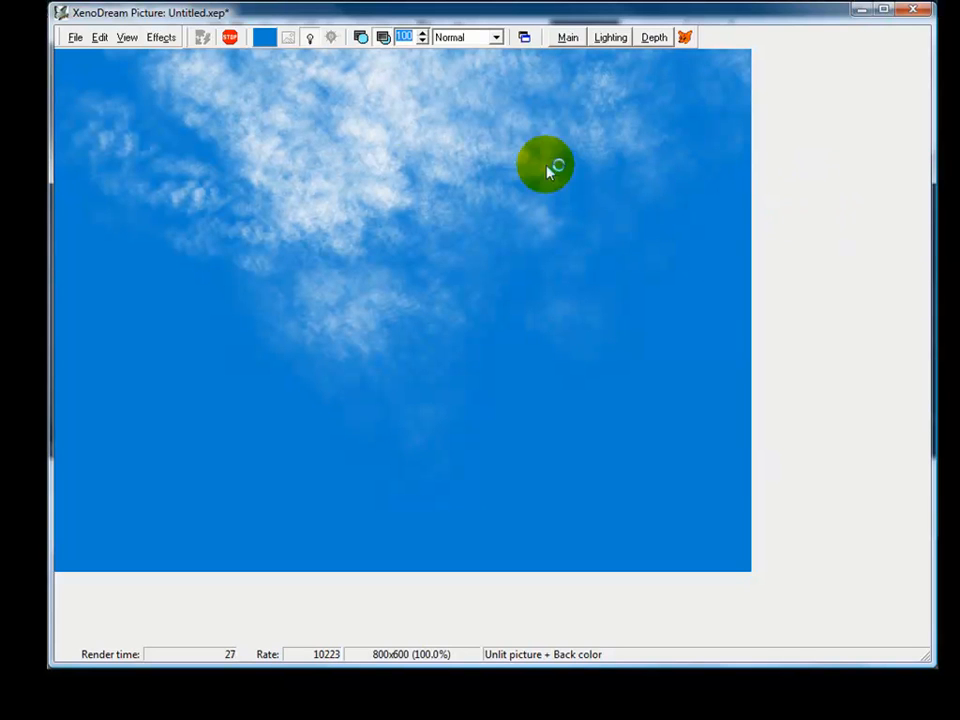
pyautogui.click(229, 37)
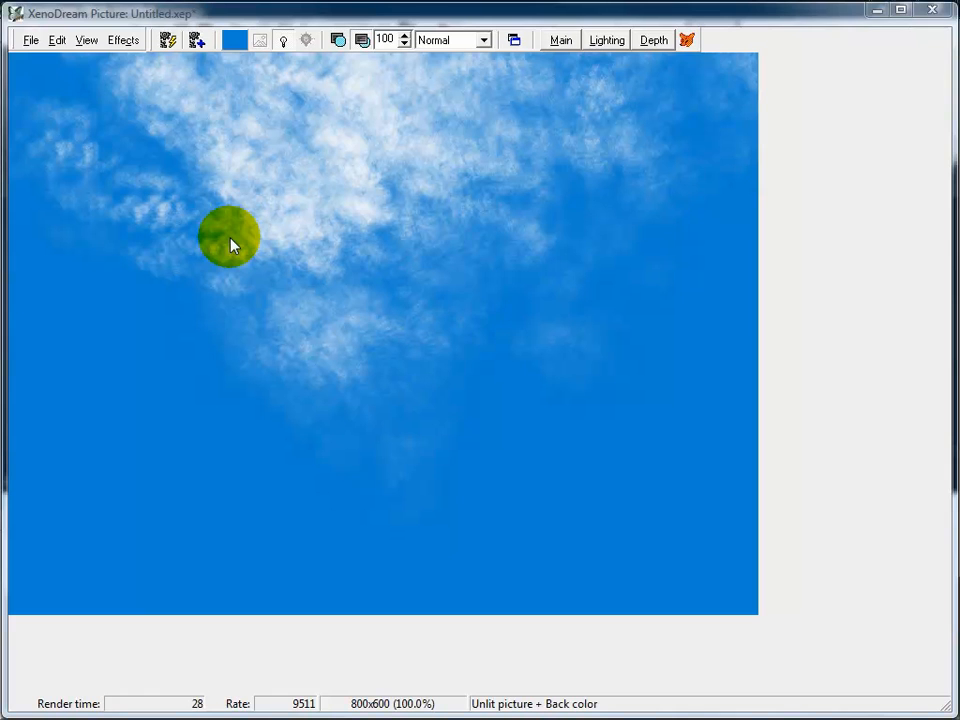
pyautogui.click(197, 40)
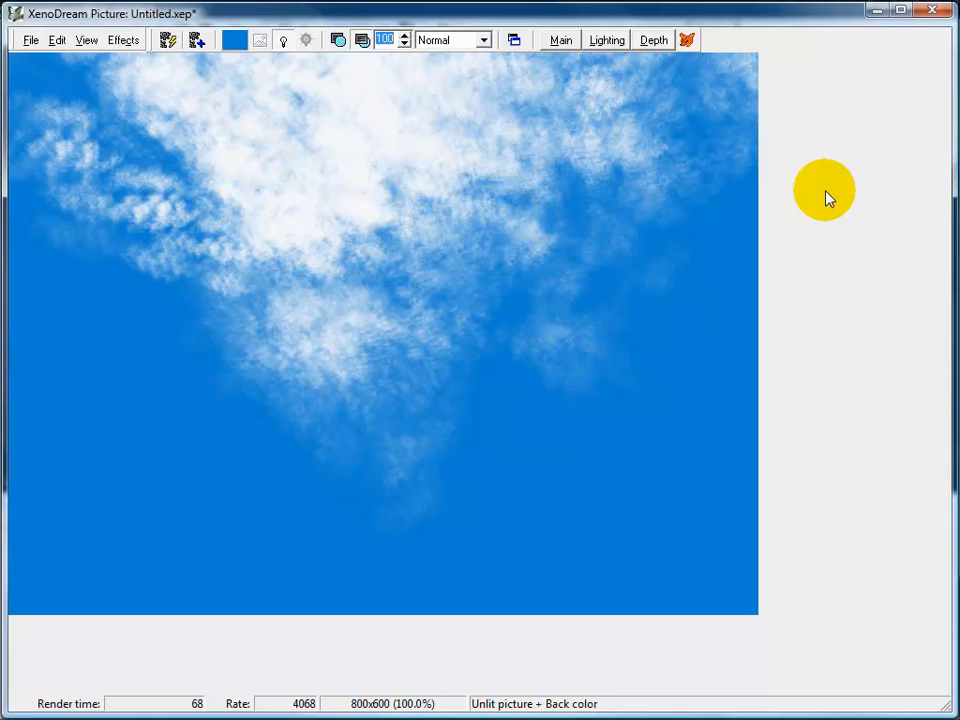
pyautogui.click(514, 42)
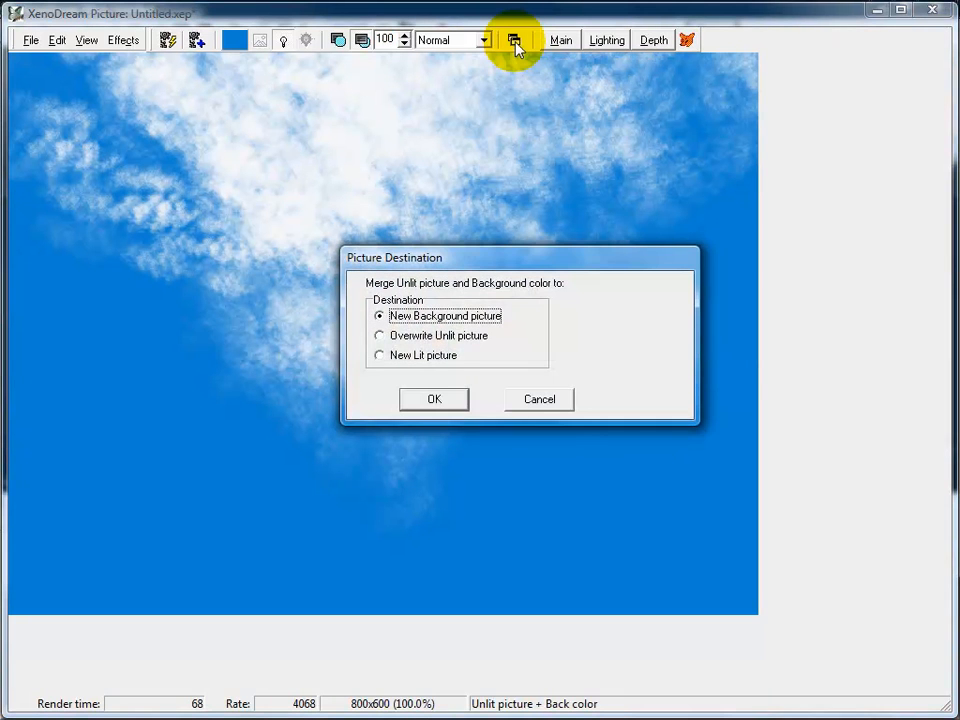
pyautogui.click(440, 400)
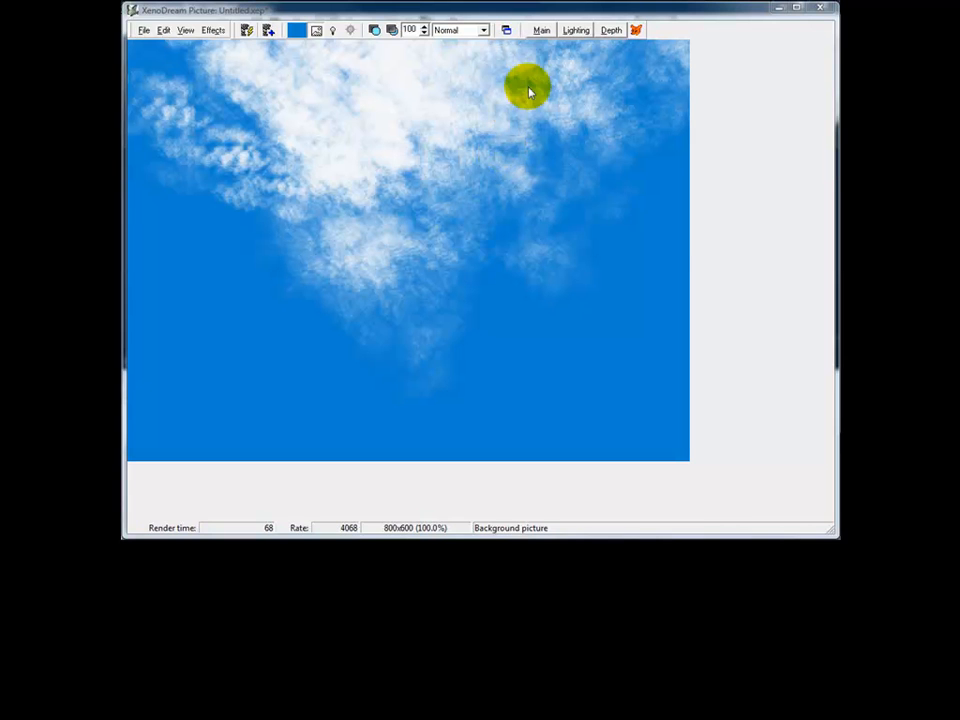
# Return to the main window and show the background picture behind the shape preview
pyautogui.click(541, 30)
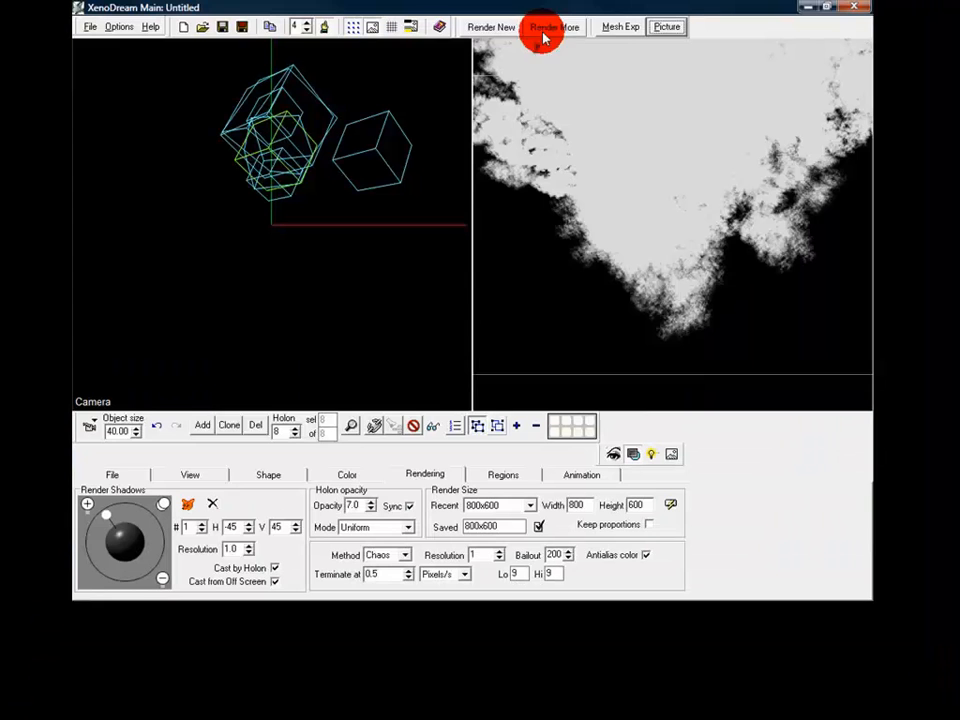
pyautogui.click(545, 37)
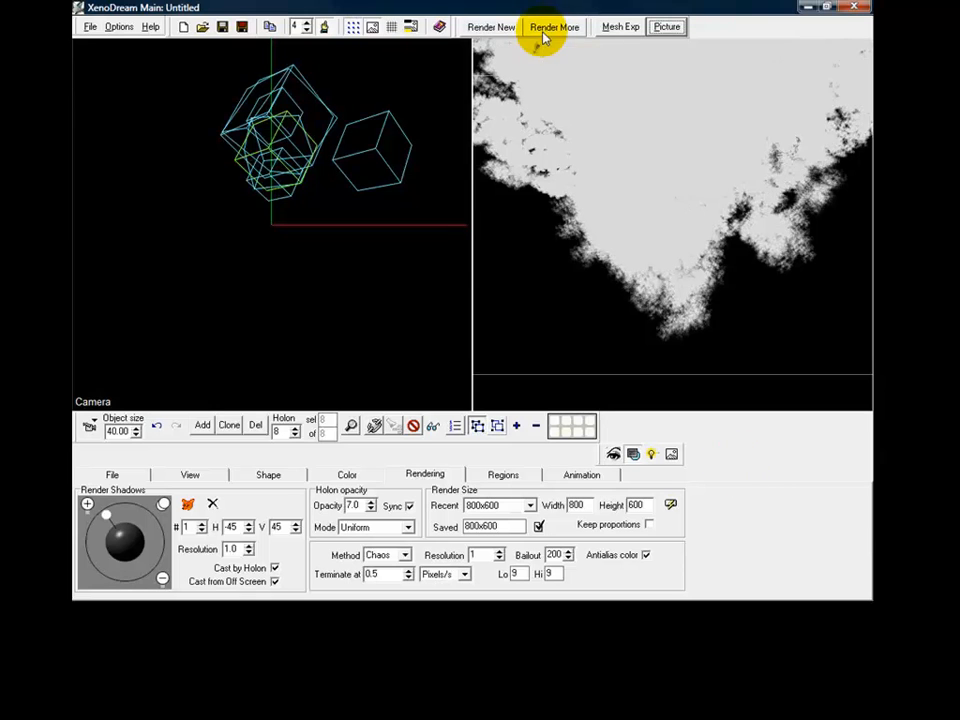
pyautogui.click(671, 455)
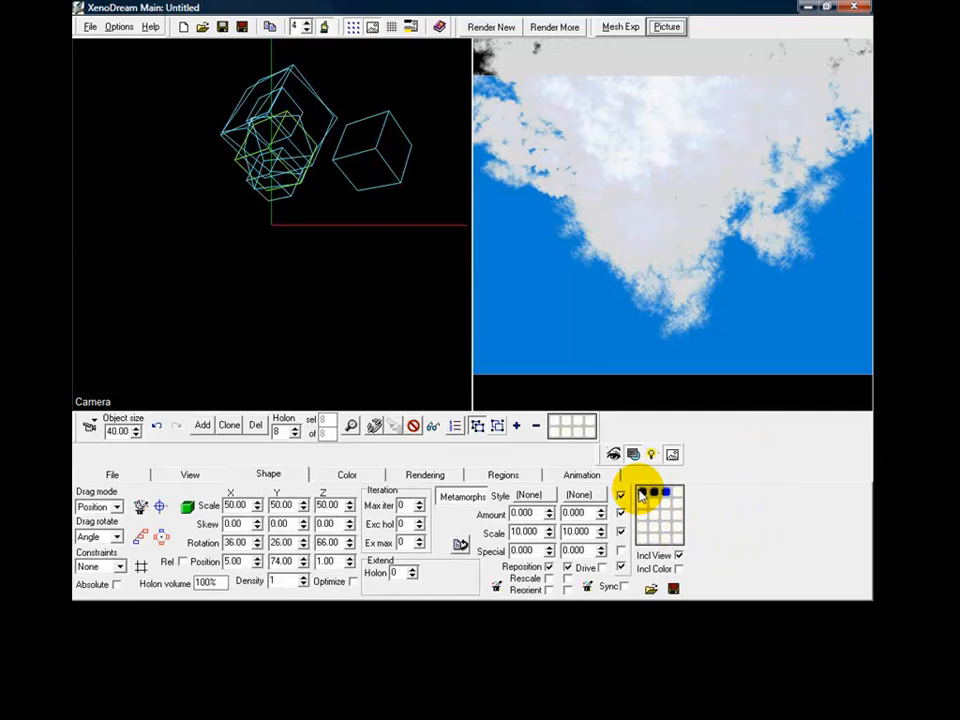
# Recall the stored cloud shapes in turn against the sky background, and randomize the holon positions for further cloud variations
pyautogui.click(647, 493)
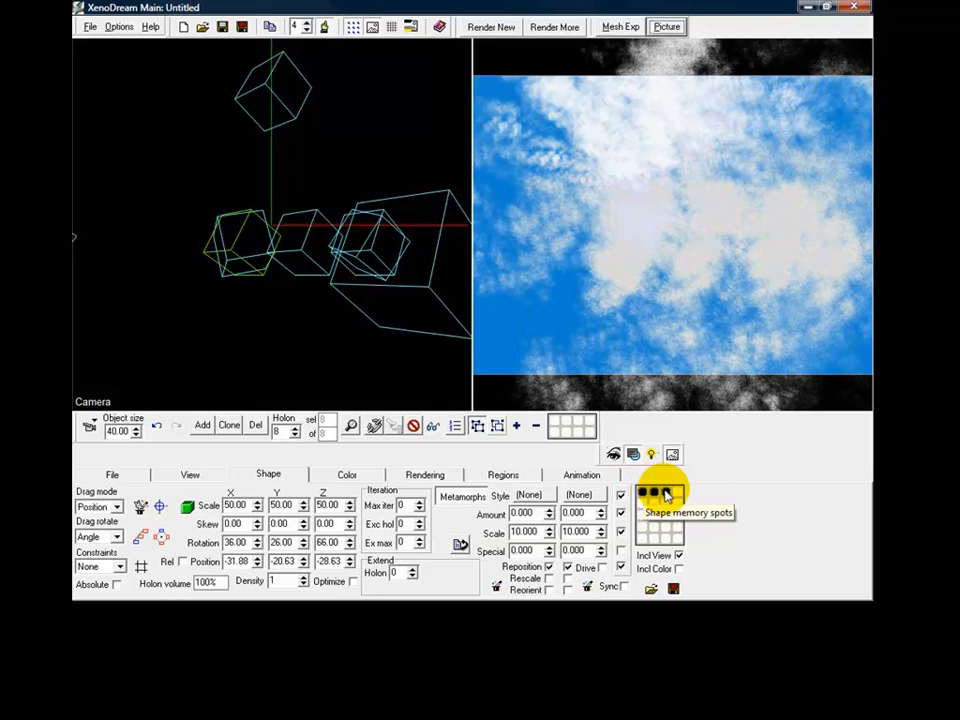
pyautogui.click(666, 493)
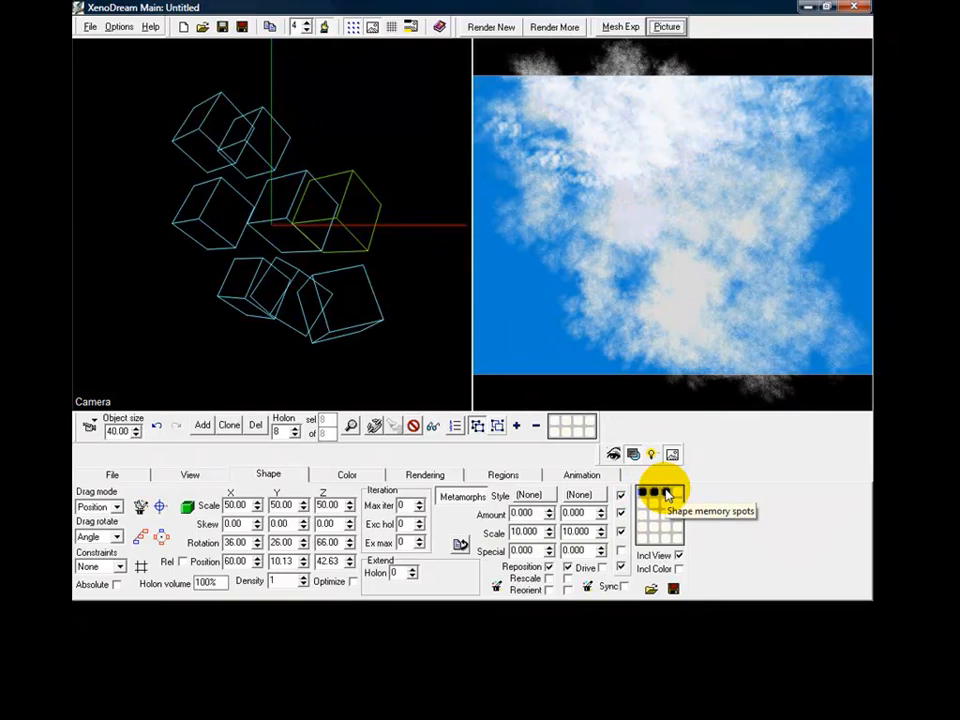
pyautogui.click(655, 495)
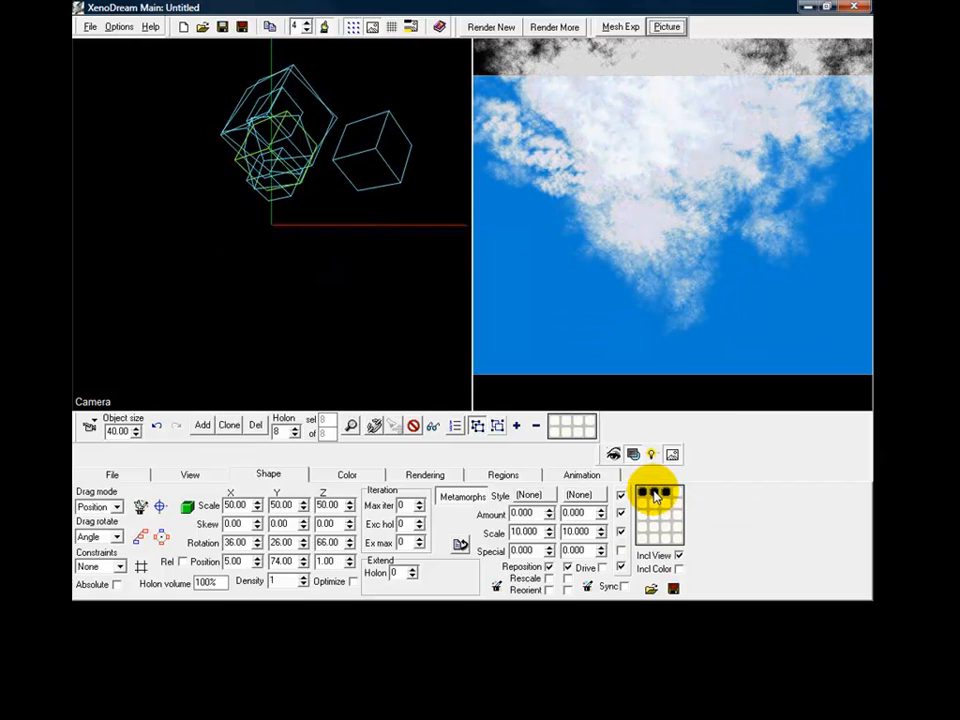
pyautogui.click(141, 507)
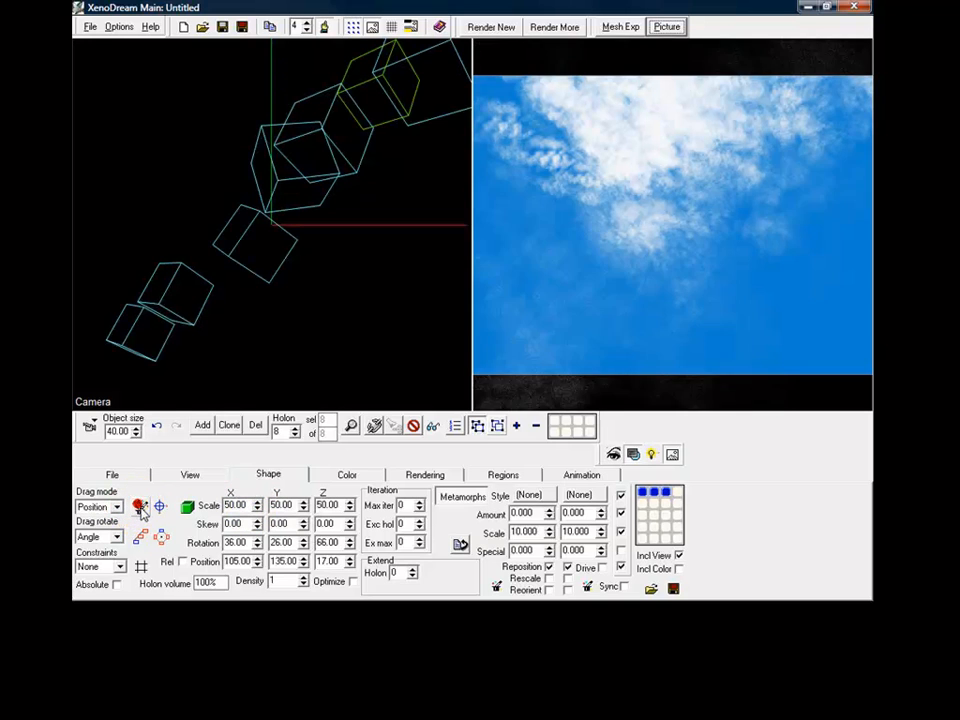
pyautogui.click(141, 507)
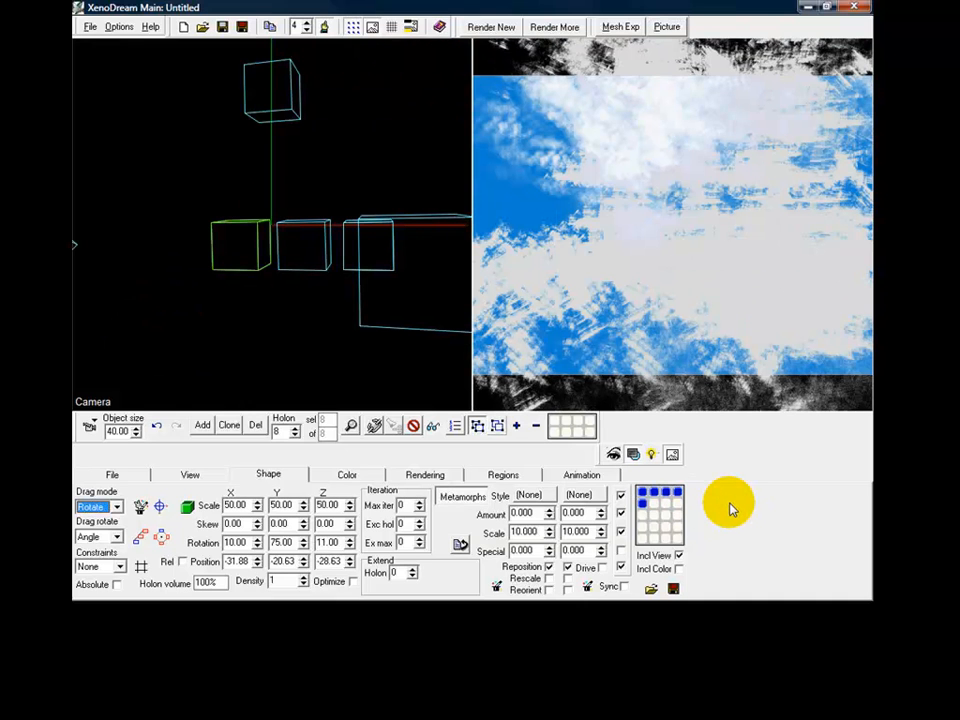
# Render the new cloud shape without keeping the existing alpha channel, and display it over the background picture
pyautogui.click(502, 28)
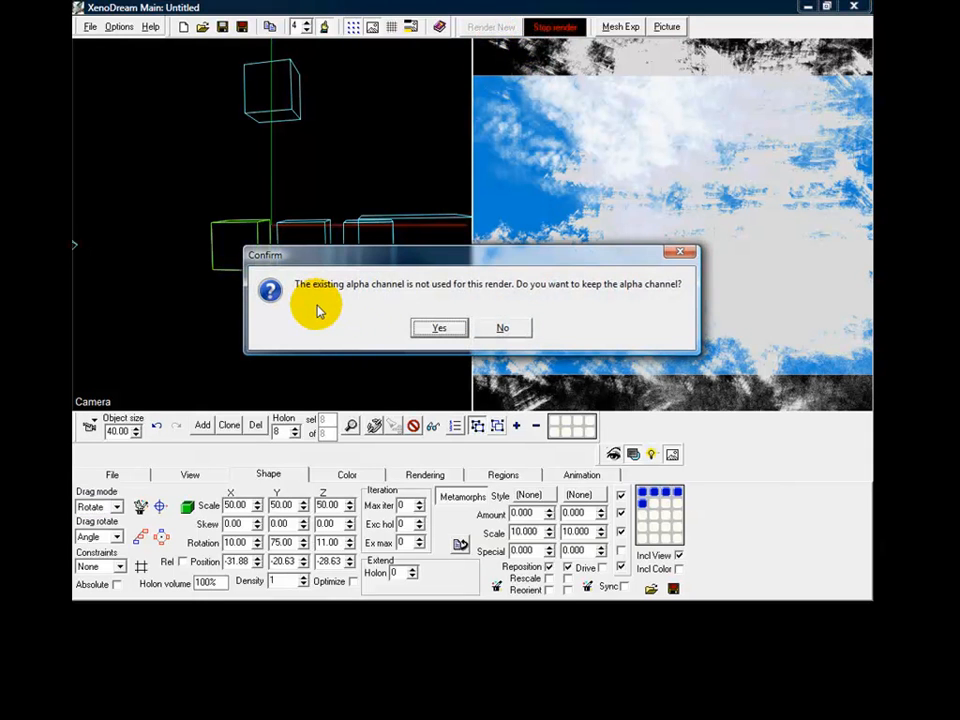
pyautogui.click(502, 328)
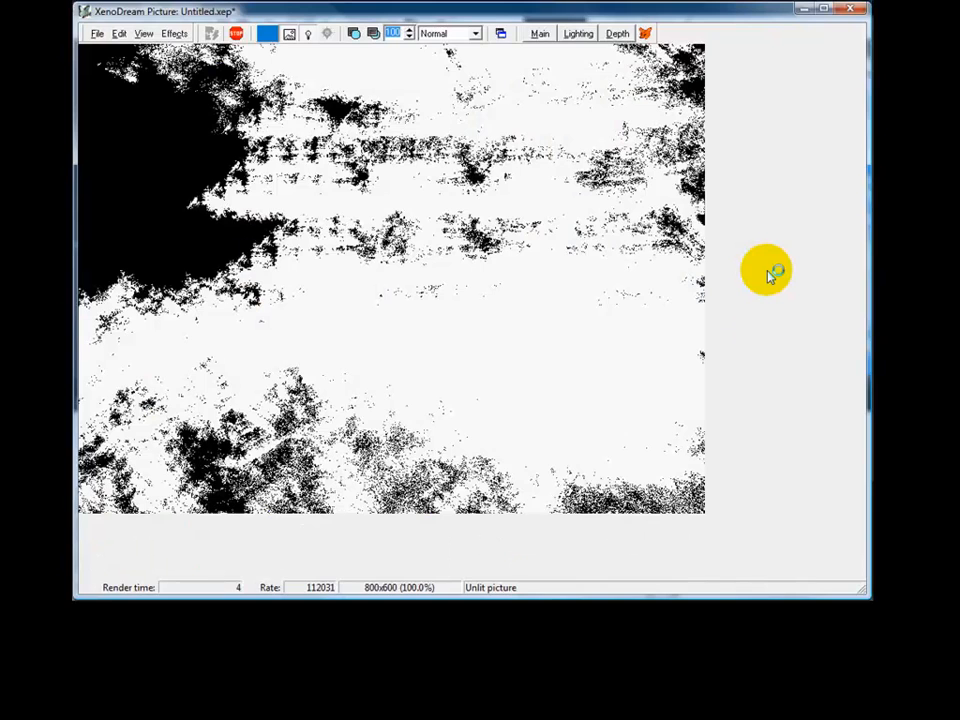
pyautogui.click(238, 38)
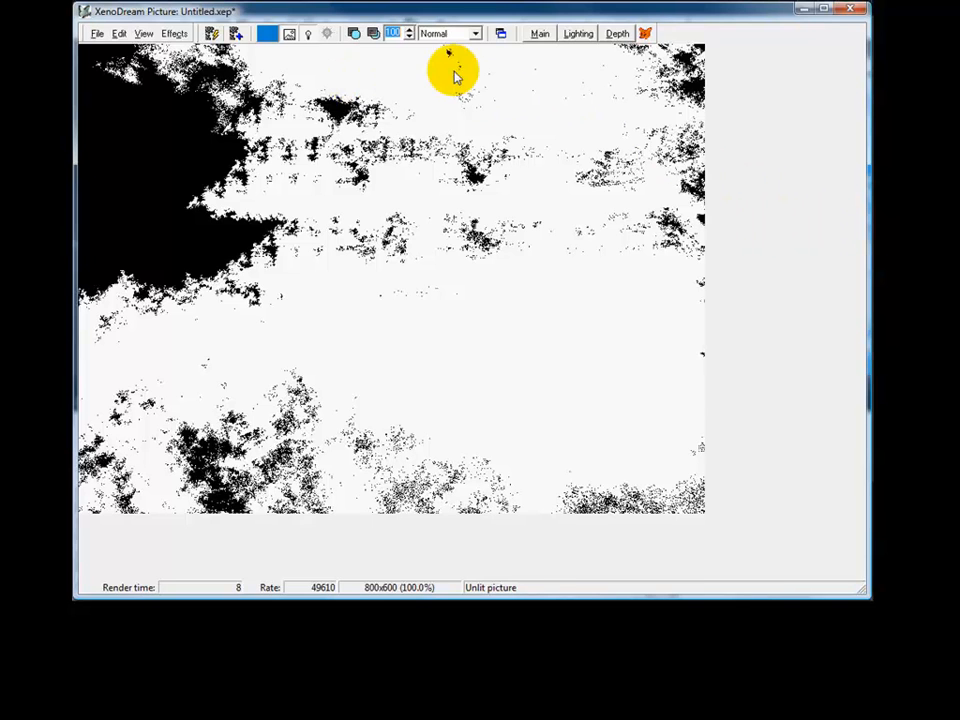
pyautogui.click(355, 36)
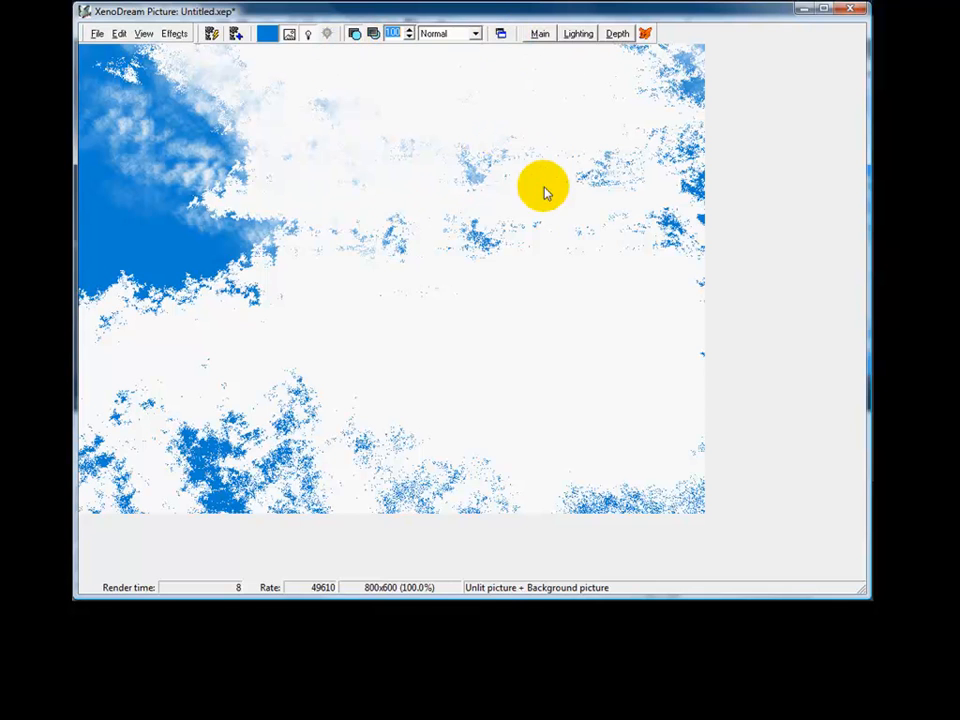
# Merge the rendered clouds with the background into a new Background picture, and return to the main window
pyautogui.click(501, 36)
pyautogui.click(447, 337)
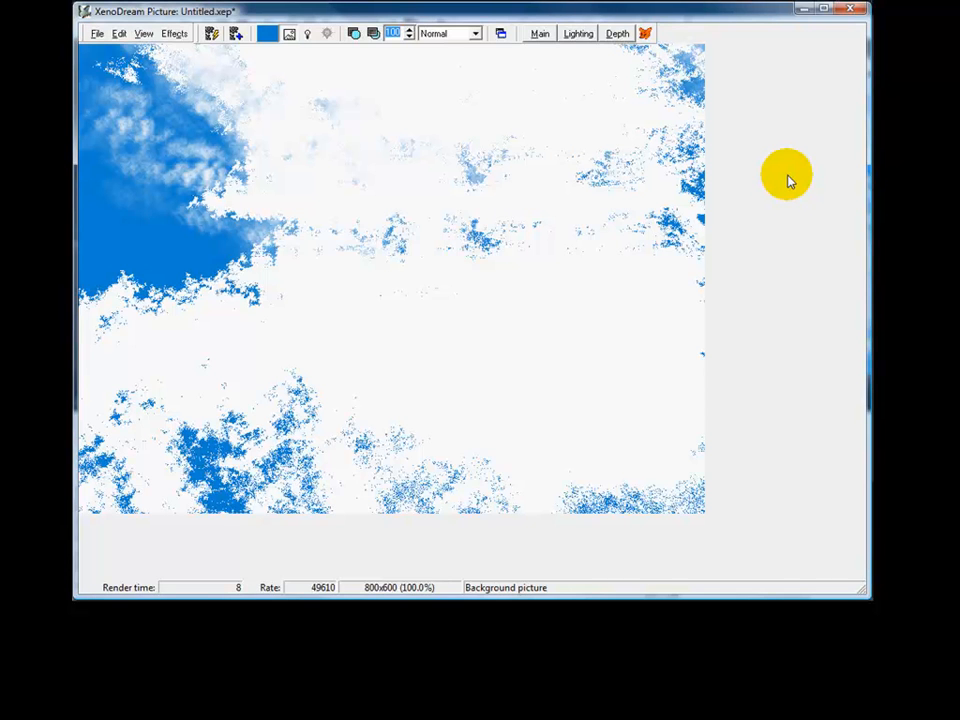
pyautogui.press('Escape')
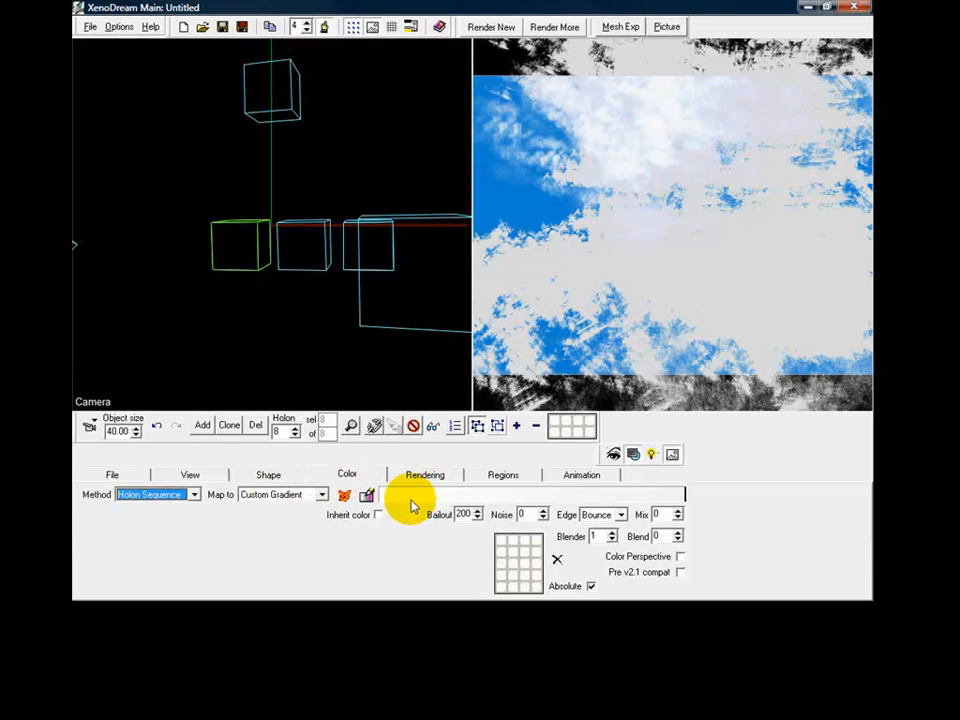
# Set the first color of the cloud's custom gradient to a light blue (R 42, G 182, B 210)
pyautogui.click(367, 495)
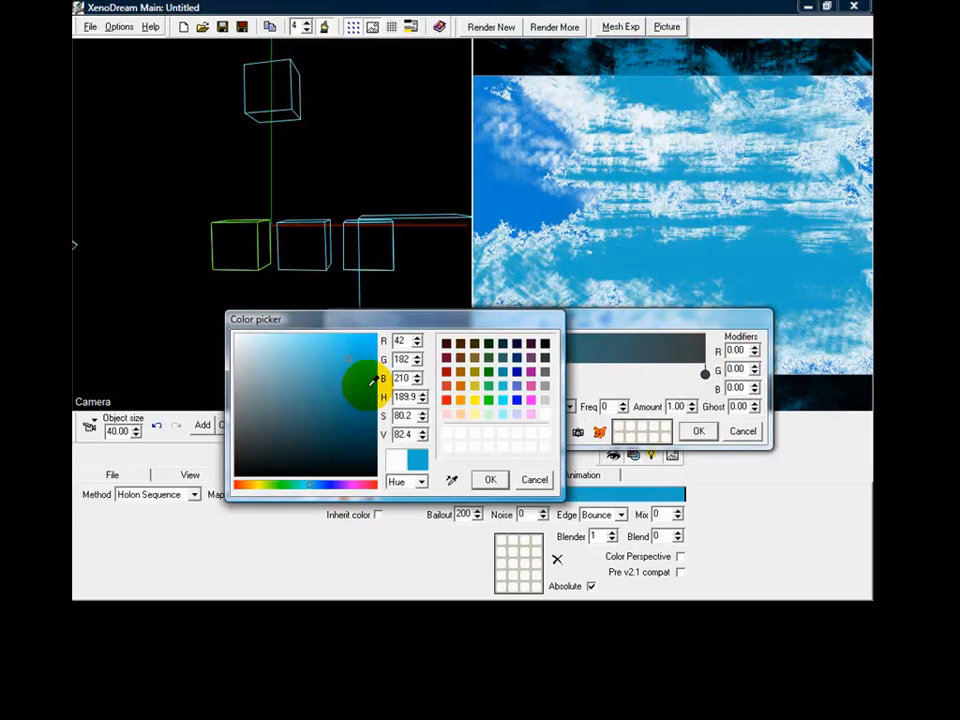
pyautogui.click(491, 481)
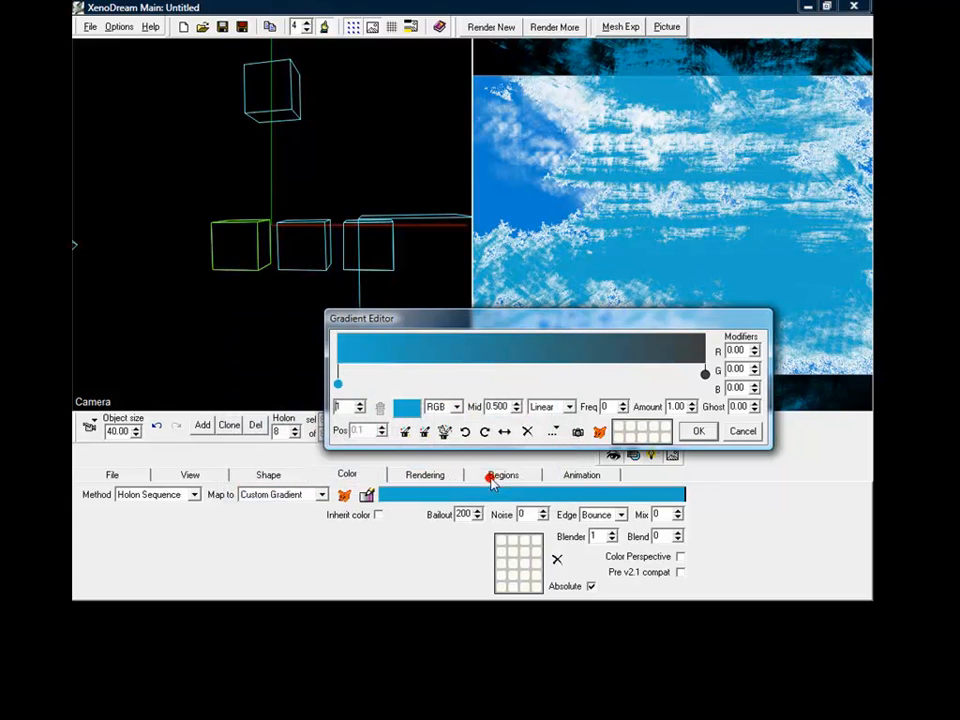
pyautogui.click(711, 434)
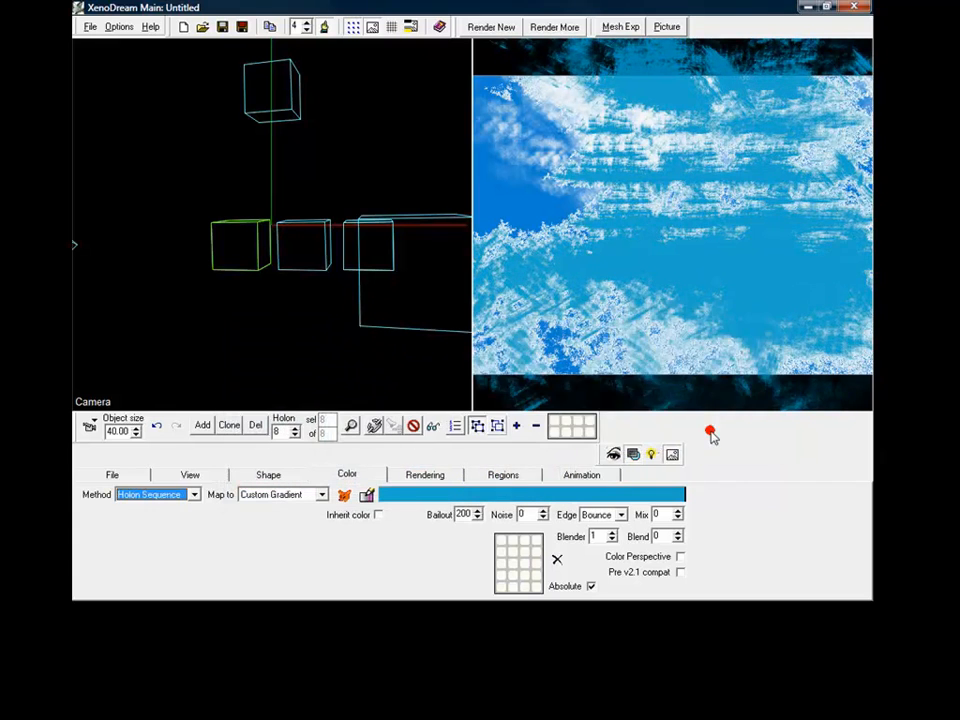
# Render the light blue cloud layer, keeping the existing alpha channel, and display it over the background picture
pyautogui.click(489, 26)
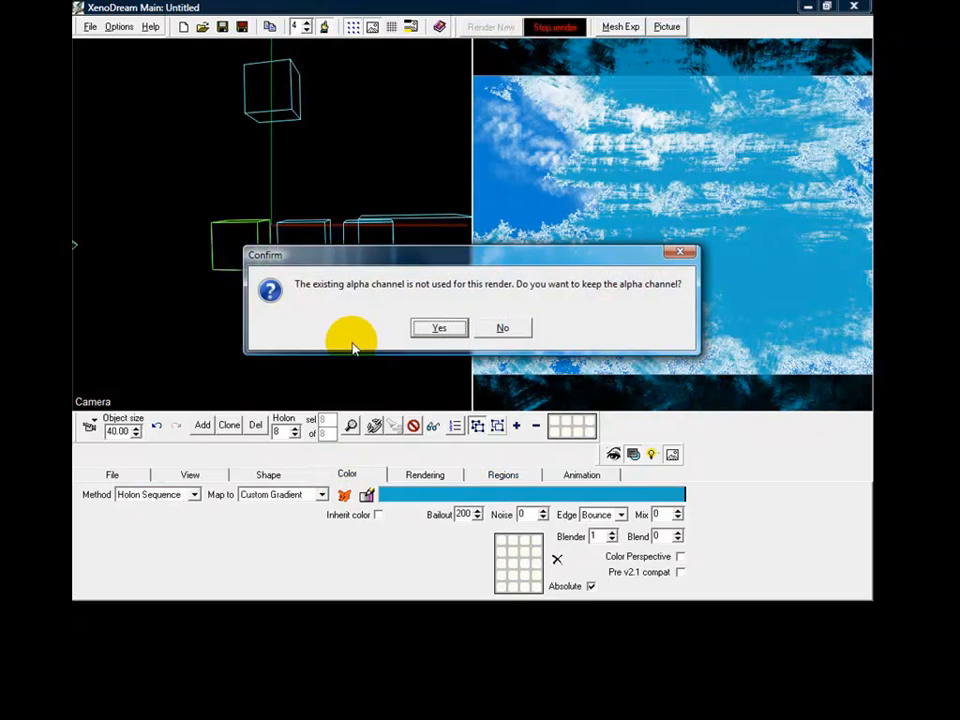
pyautogui.click(438, 327)
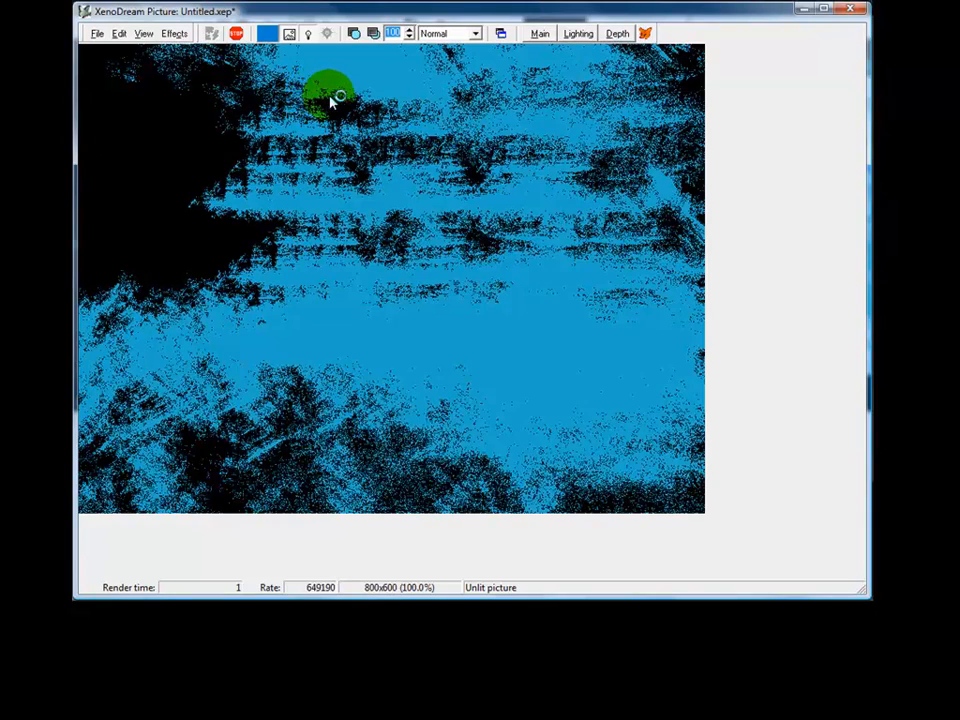
pyautogui.click(353, 33)
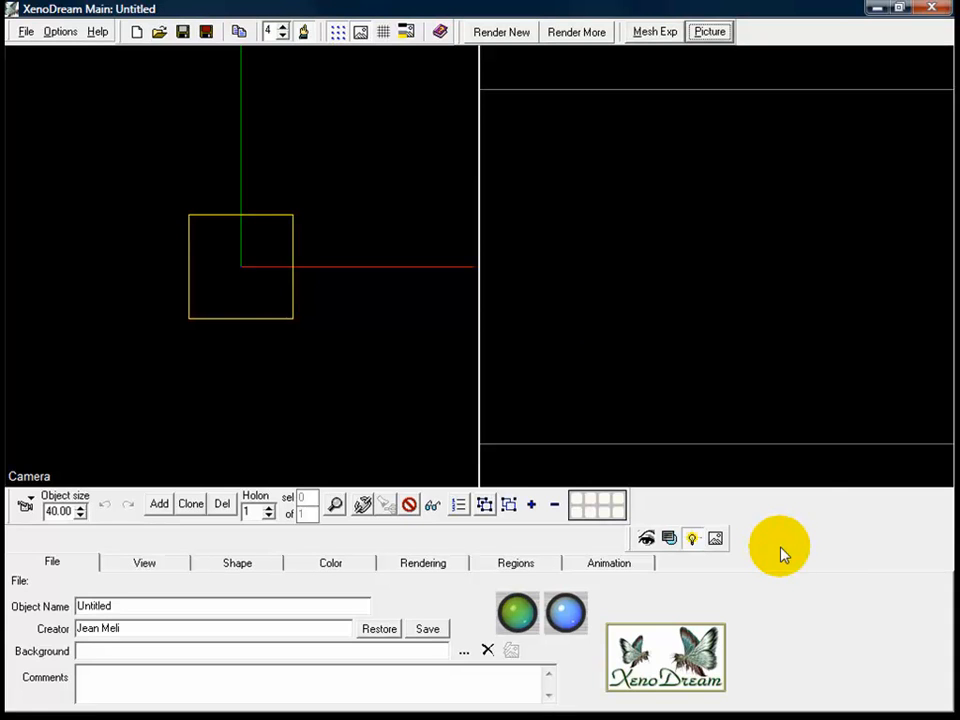
pyautogui.click(721, 32)
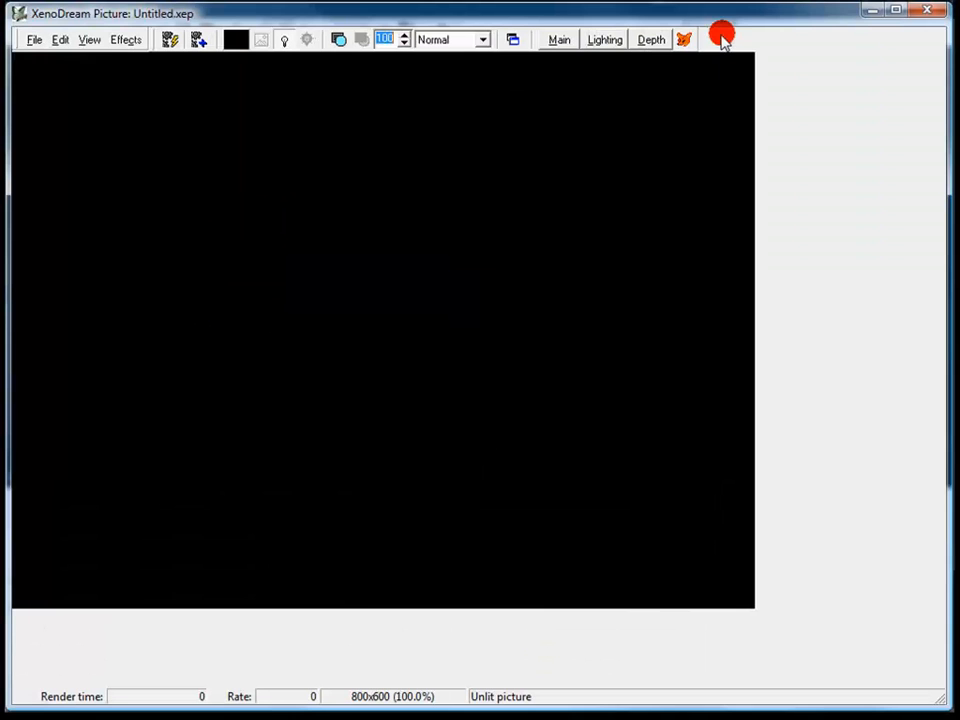
pyautogui.click(125, 40)
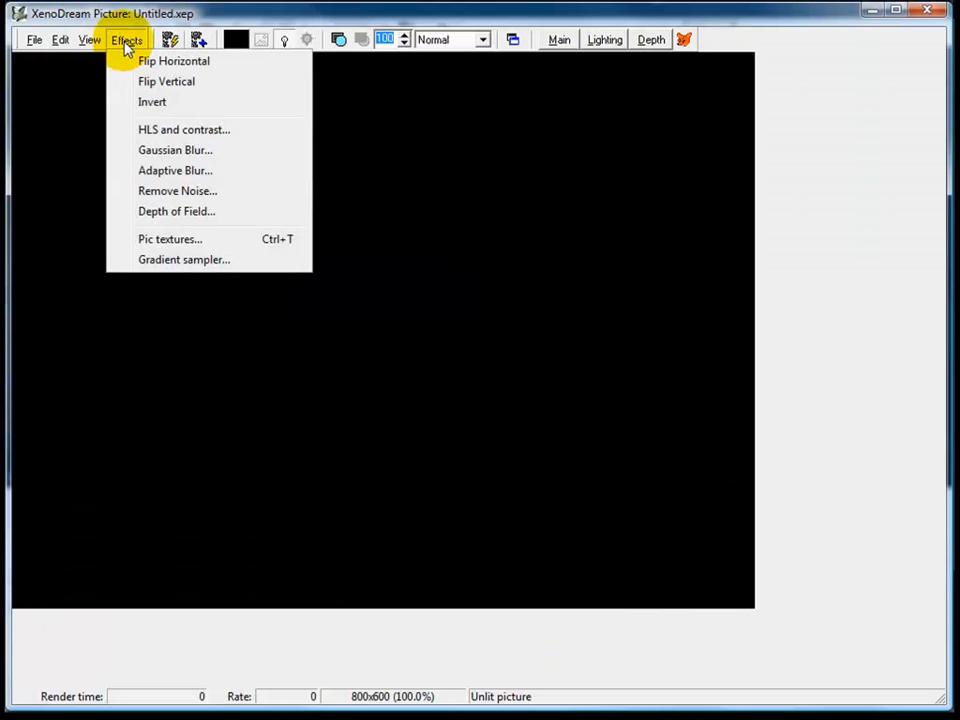
pyautogui.click(208, 245)
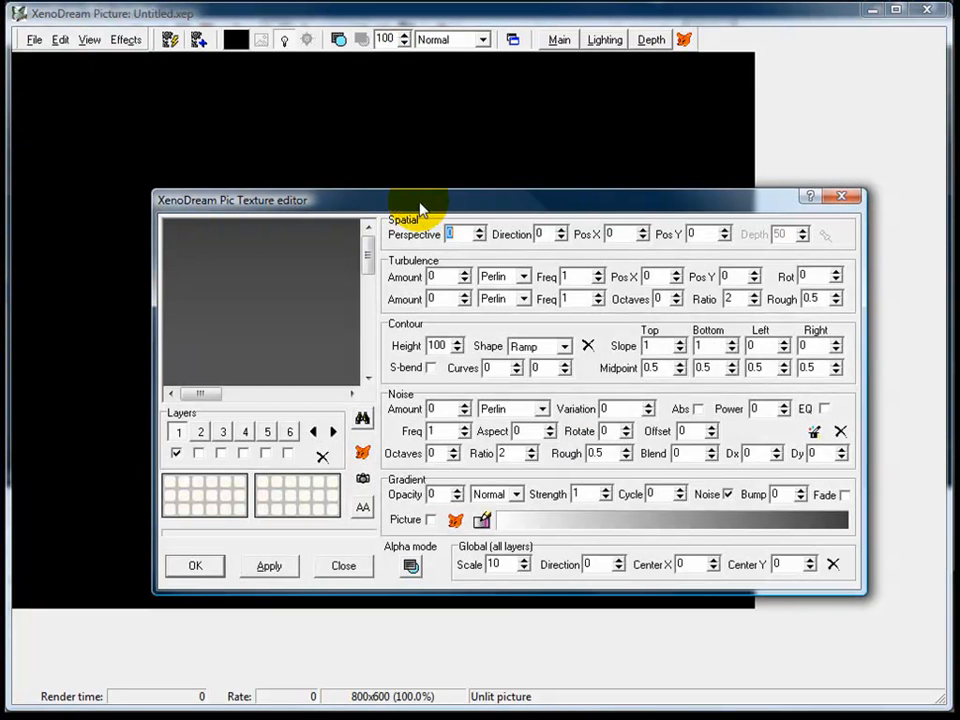
pyautogui.moveTo(422, 208); pyautogui.dragTo(400, 155)
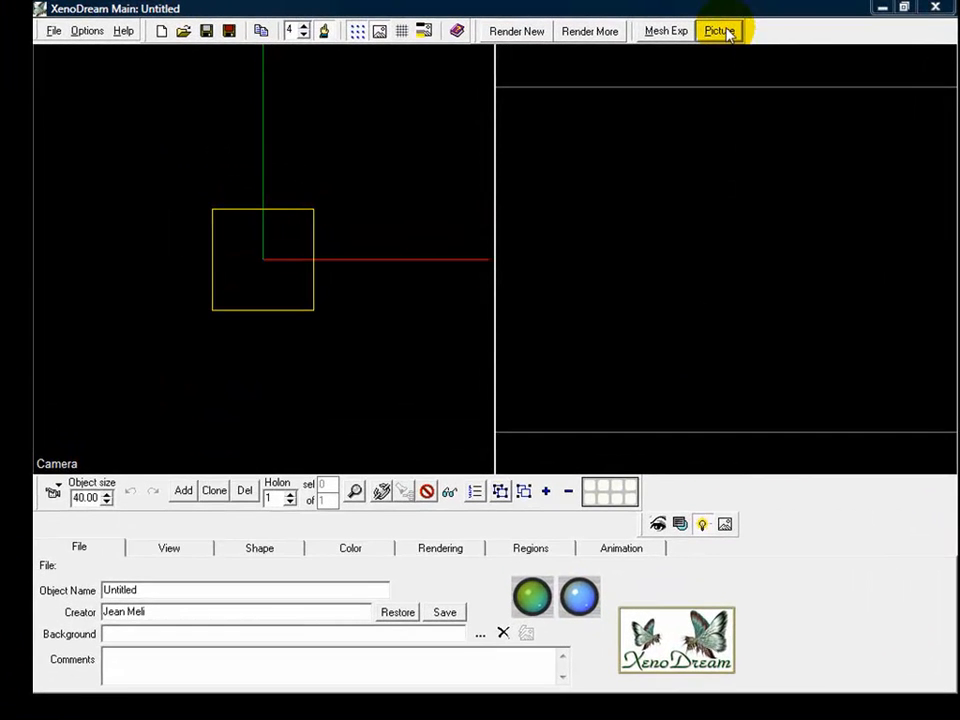
# Create a new Background picture in the Picture window
pyautogui.click(720, 31)
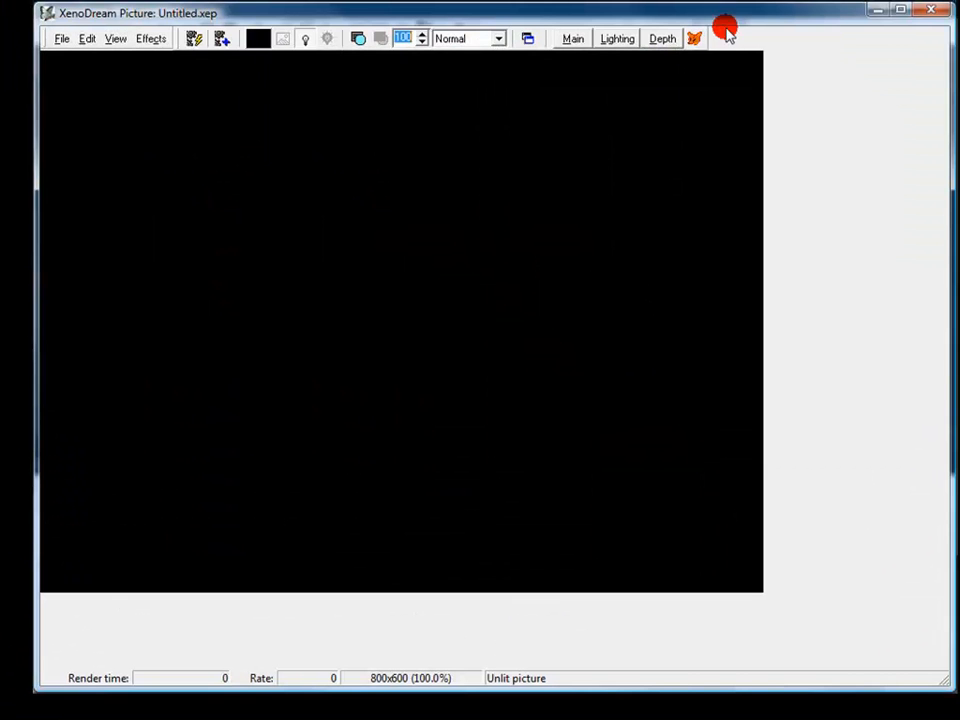
pyautogui.click(62, 39)
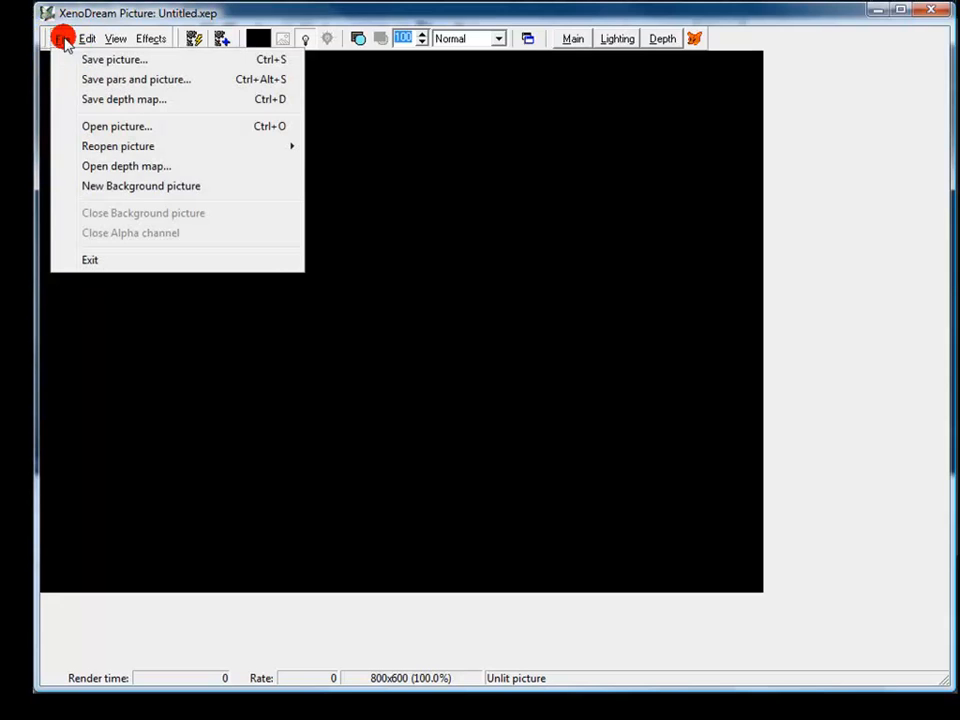
pyautogui.click(162, 187)
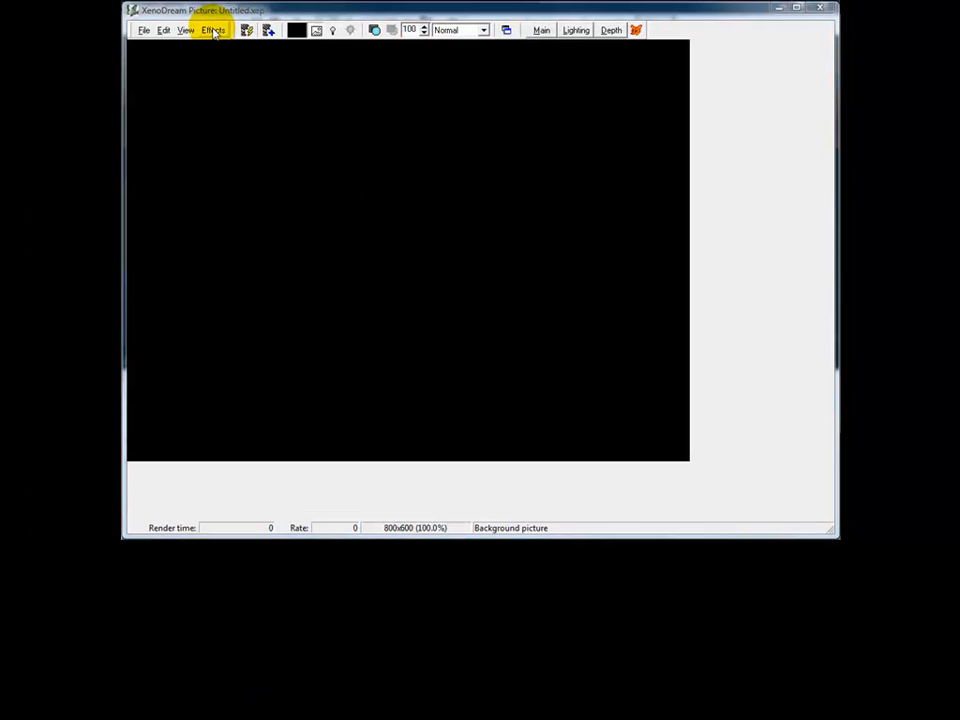
# Open the Pic Texture editor for the background picture and zoom its preview to show the whole picture
pyautogui.click(214, 31)
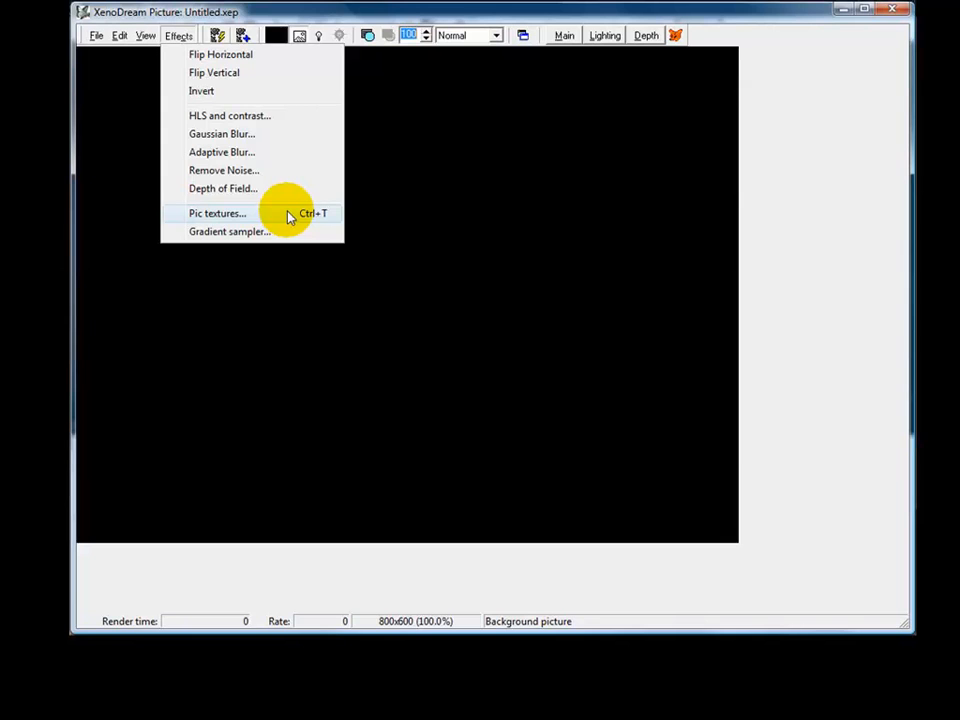
pyautogui.click(288, 217)
pyautogui.moveTo(398, 130); pyautogui.dragTo(443, 107)
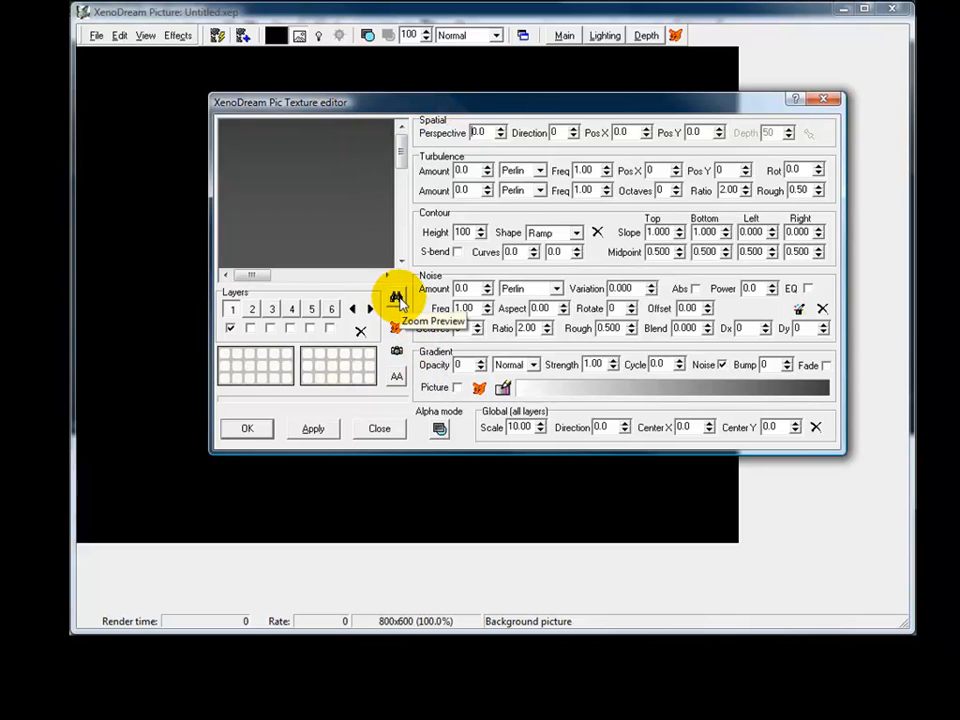
pyautogui.click(397, 299)
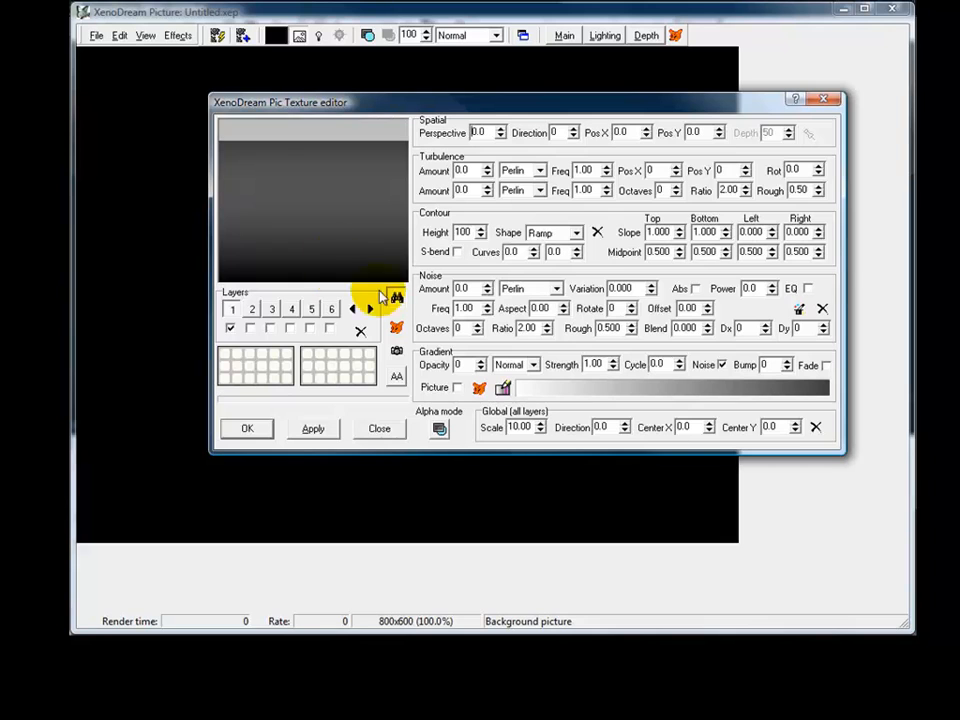
pyautogui.click(320, 197)
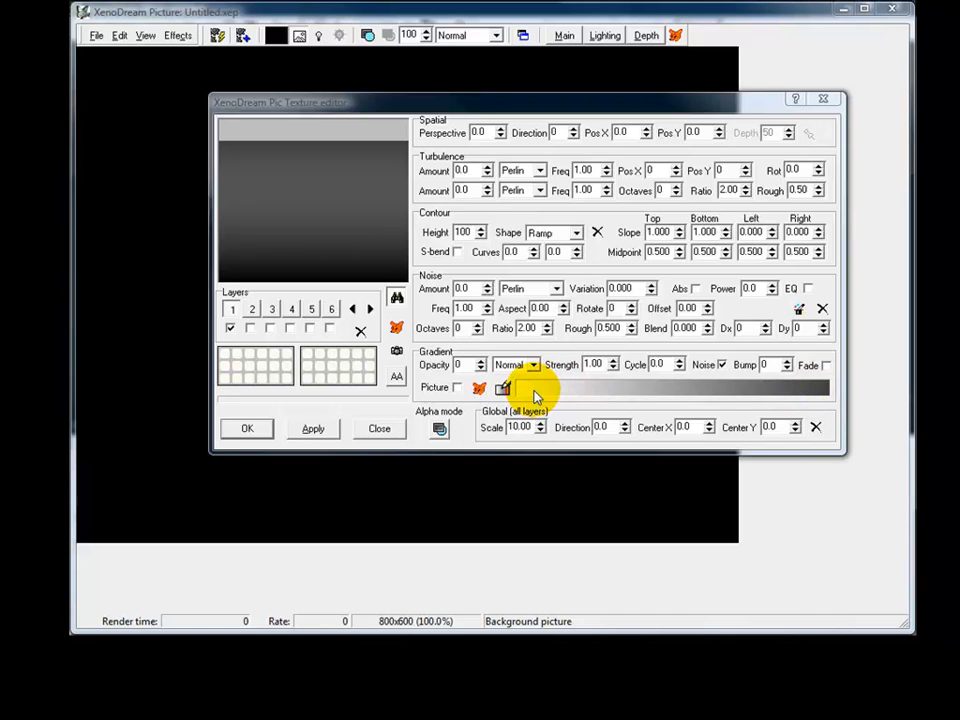
# Set the gradient opacity of texture layer 1 to 150
pyautogui.click(466, 365)
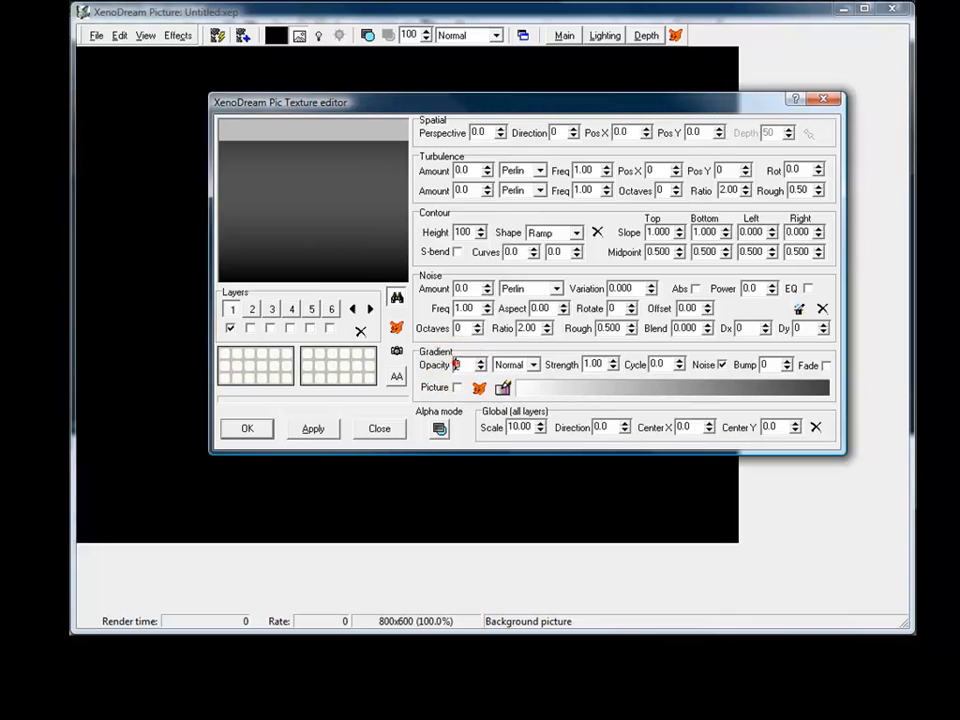
pyautogui.write('15')
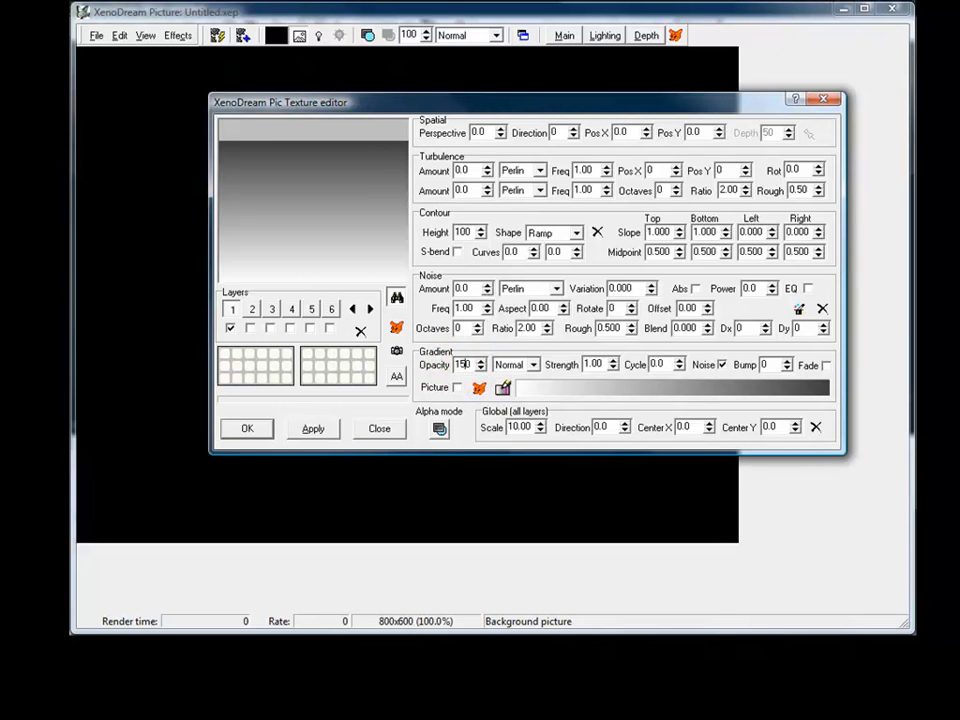
pyautogui.write('0')
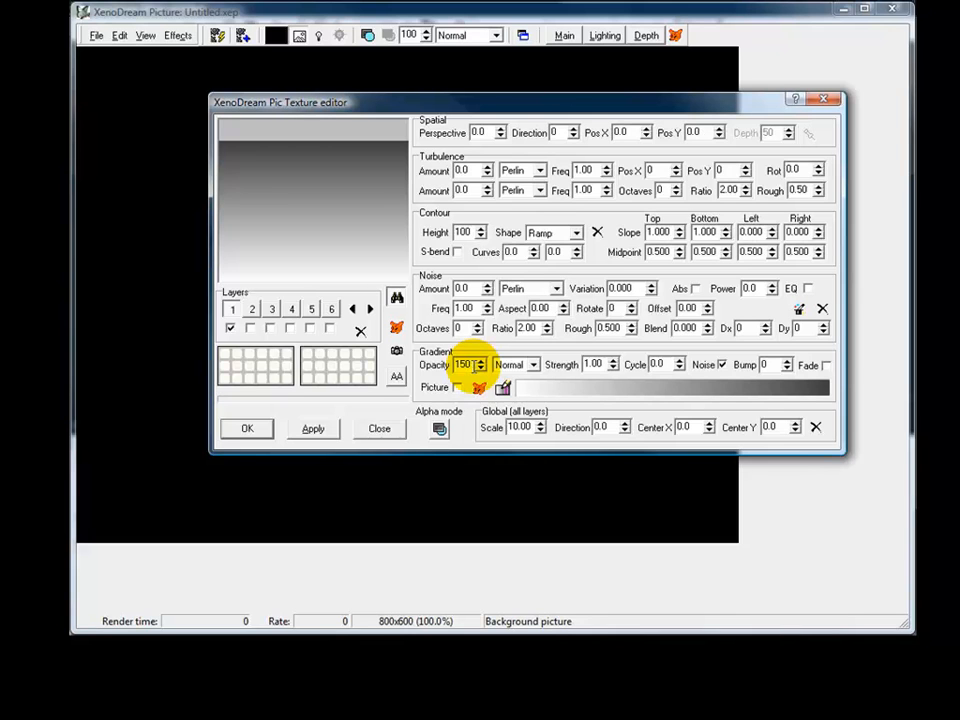
pyautogui.press('Tab')
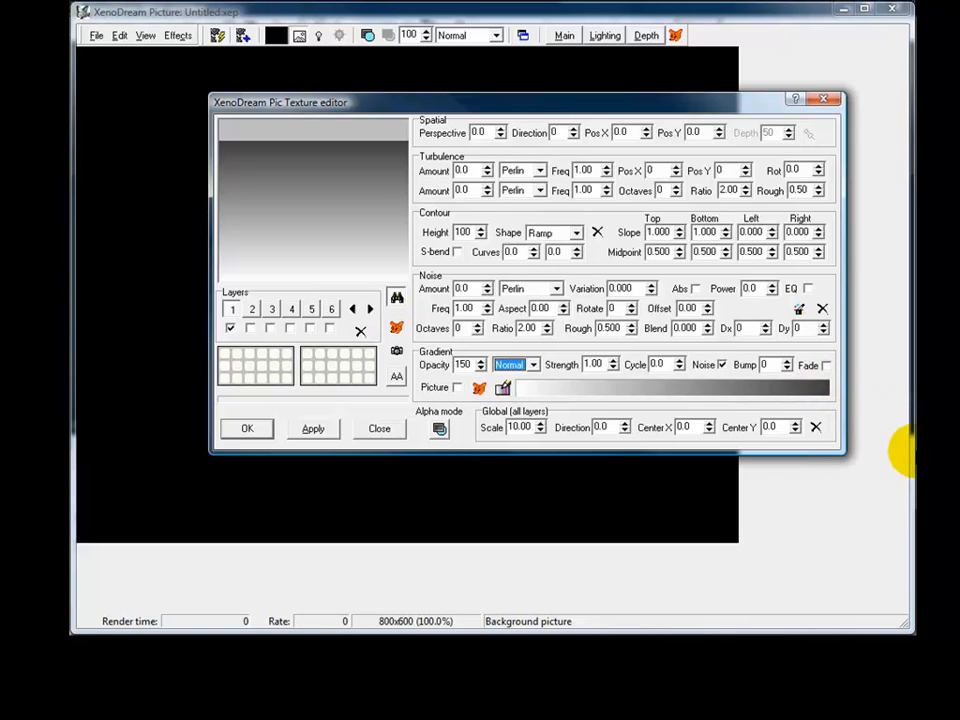
# Browse the texture preset categories and load the Autumn haze 4 preset from the Sky clear category
pyautogui.click(397, 330)
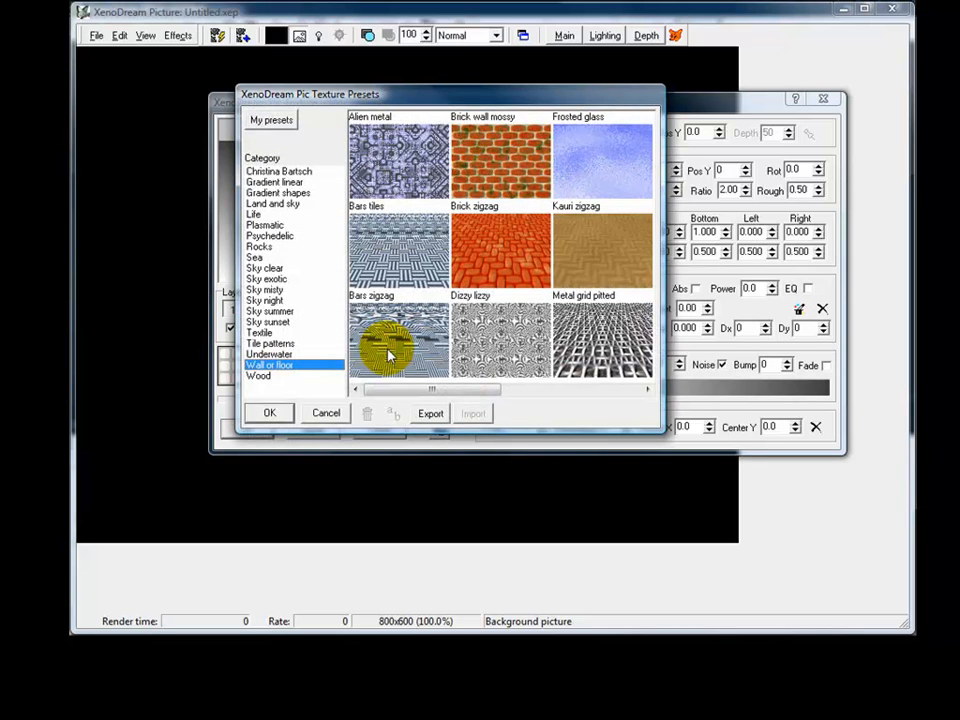
pyautogui.click(305, 268)
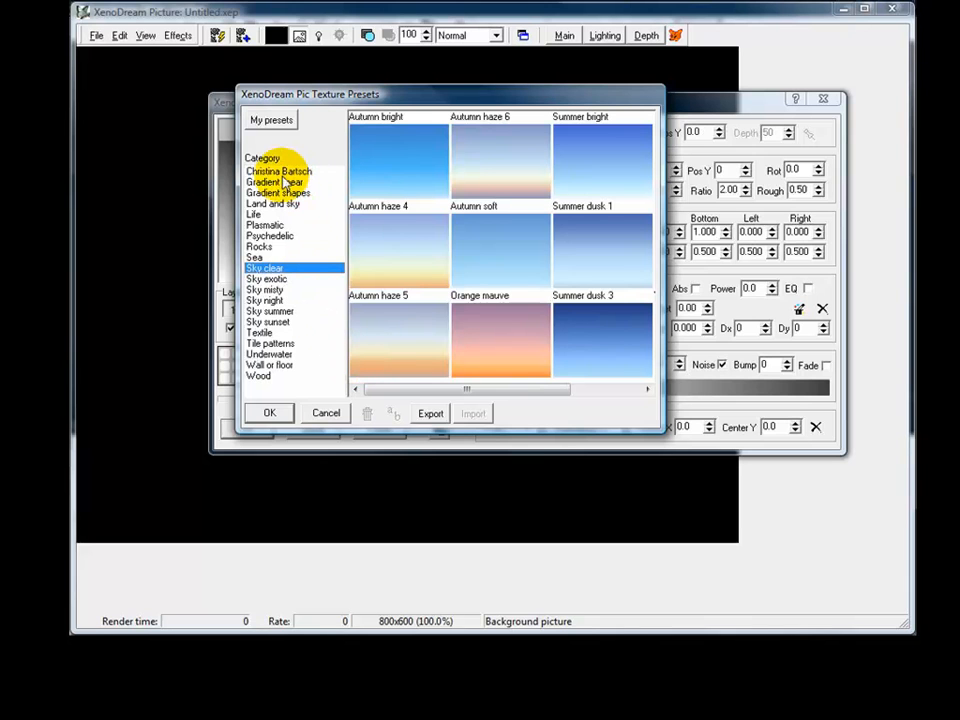
pyautogui.click(266, 246)
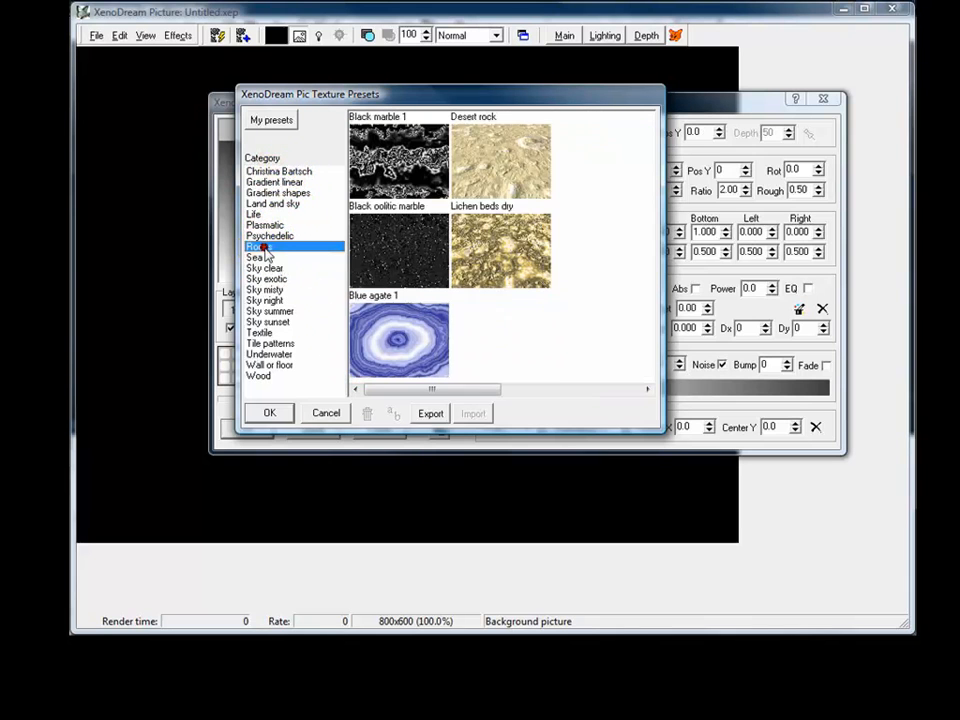
pyautogui.click(266, 279)
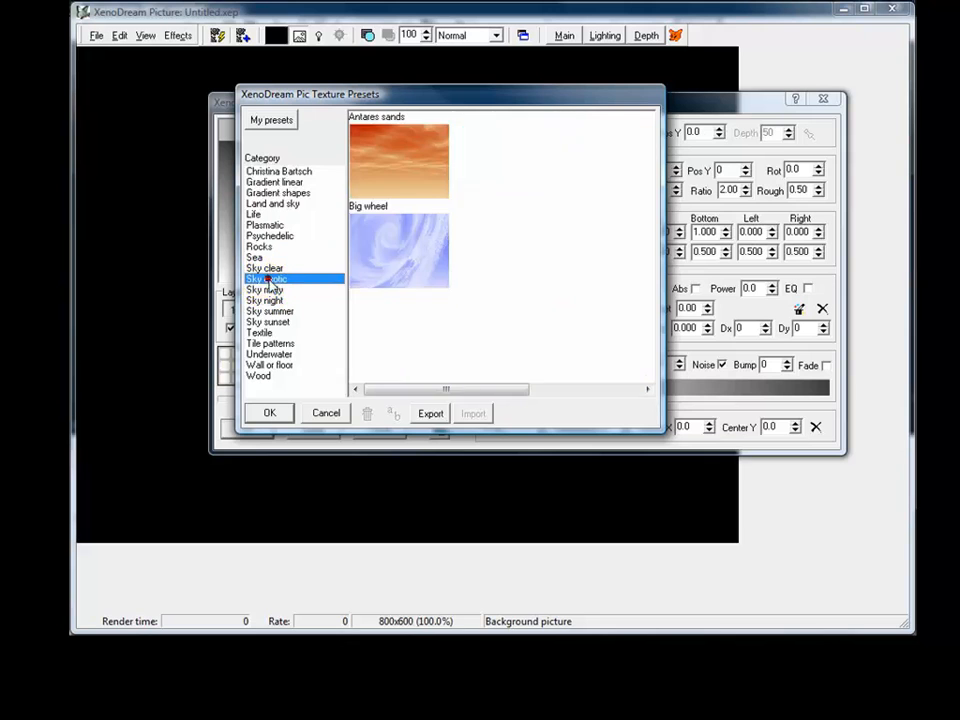
pyautogui.click(266, 300)
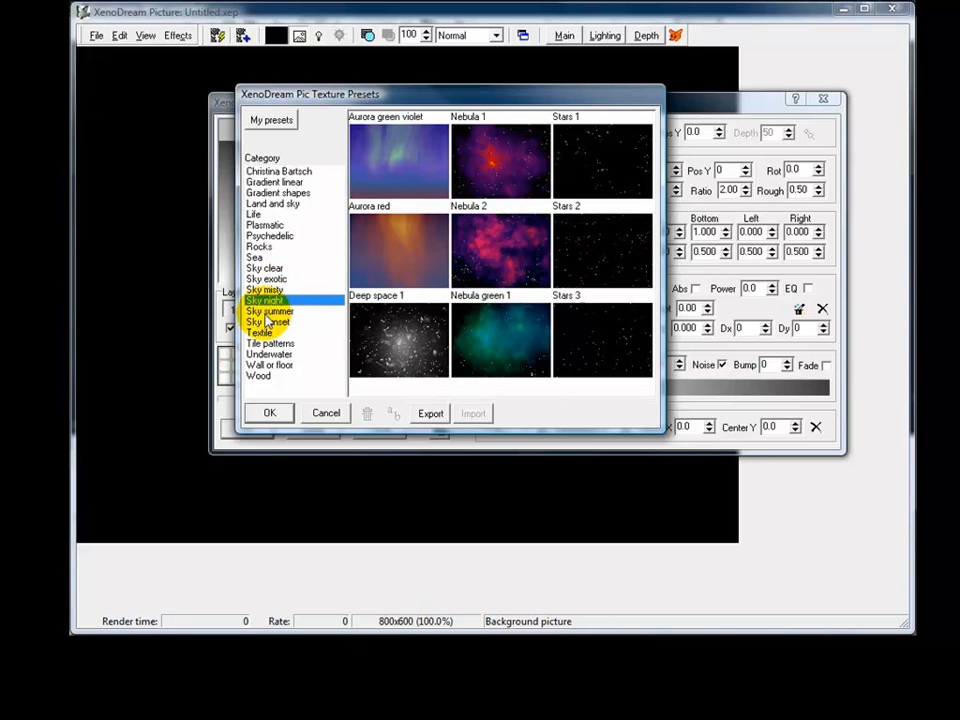
pyautogui.click(282, 345)
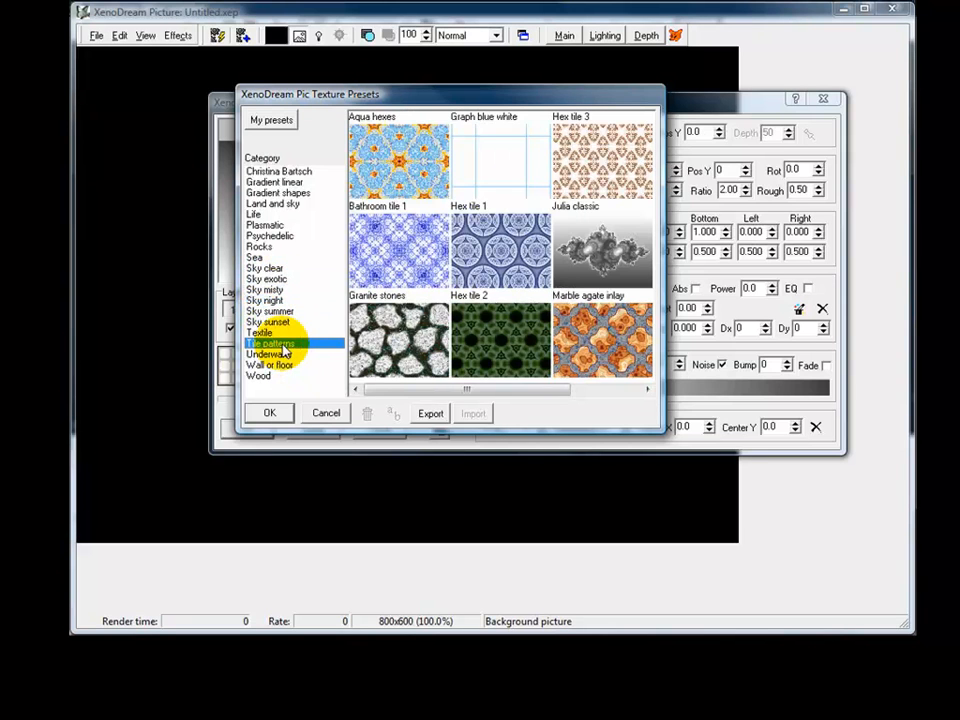
pyautogui.click(264, 268)
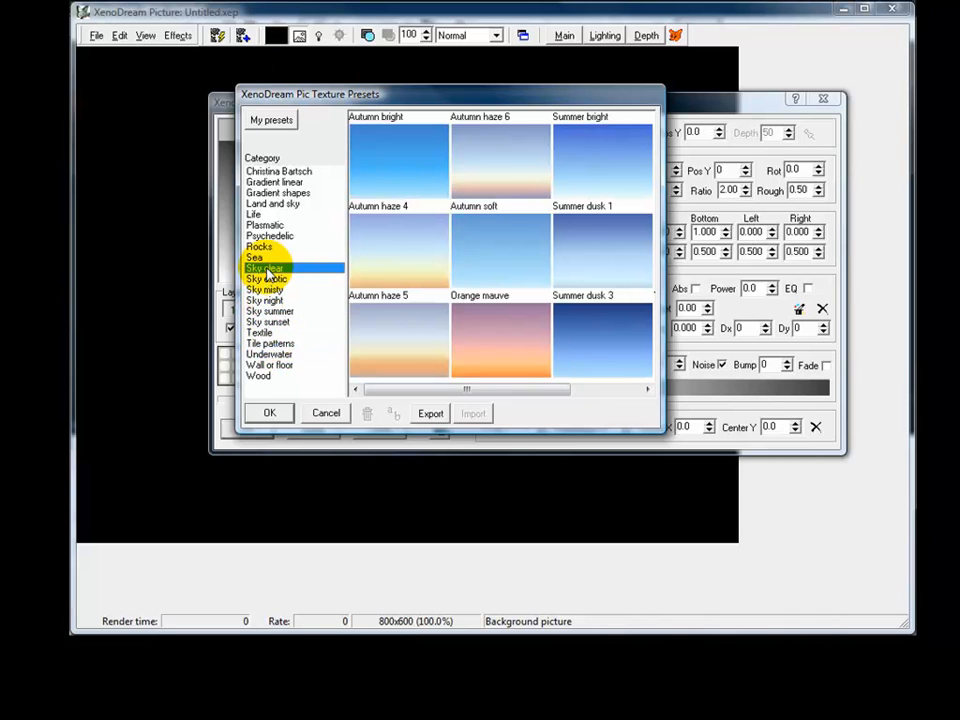
pyautogui.click(405, 260)
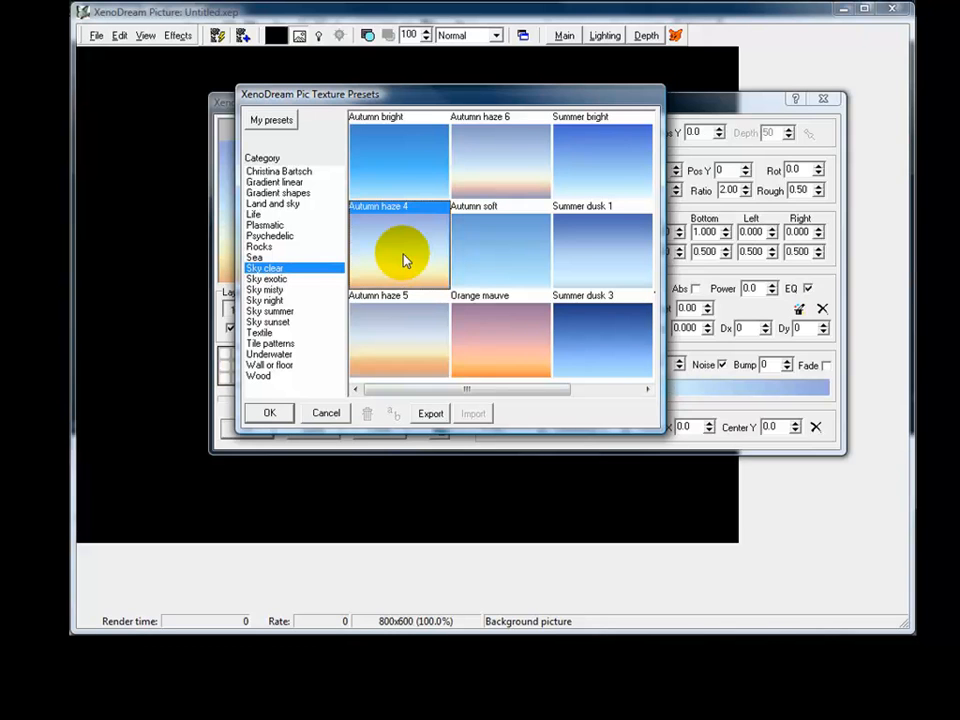
pyautogui.click(272, 414)
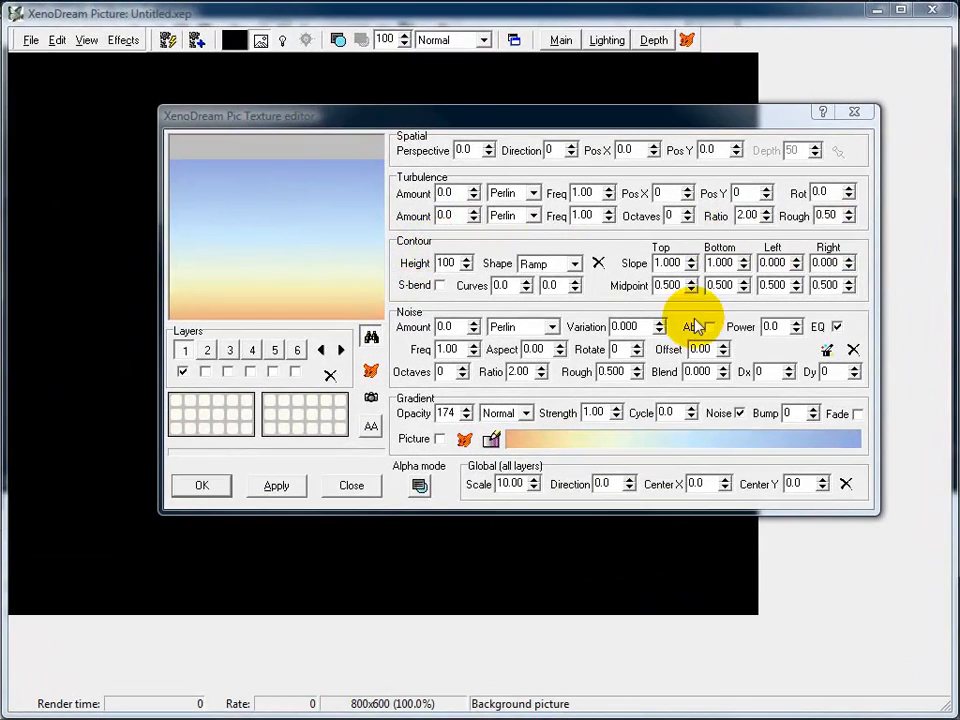
# Change the contour shape of layer 1 to Ellipse and reset the contour slopes to their defaults for that shape
pyautogui.click(575, 264)
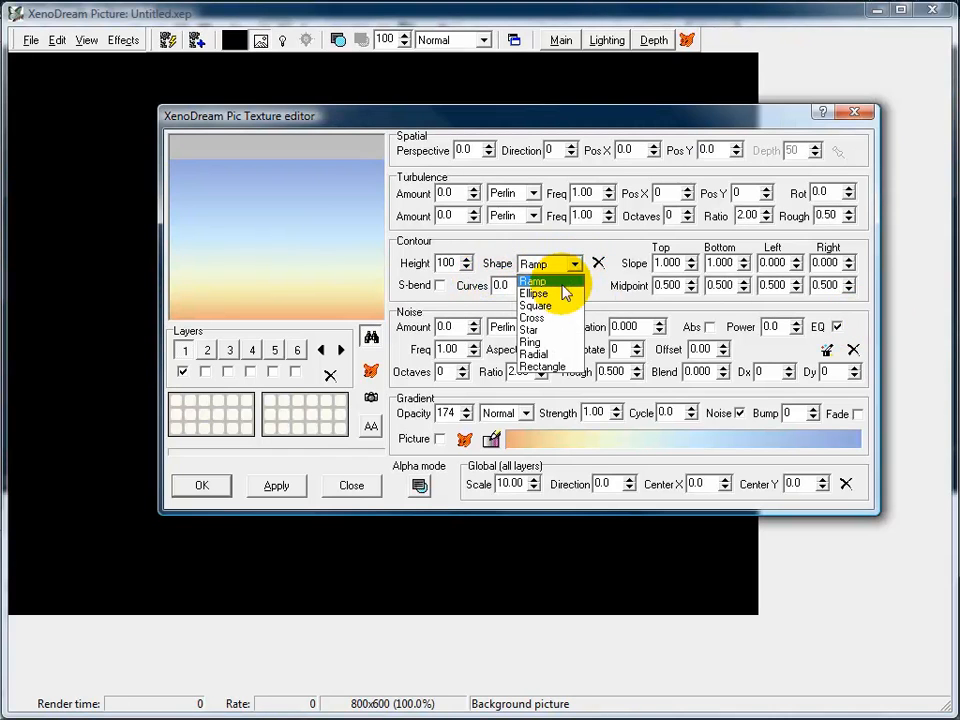
pyautogui.click(549, 291)
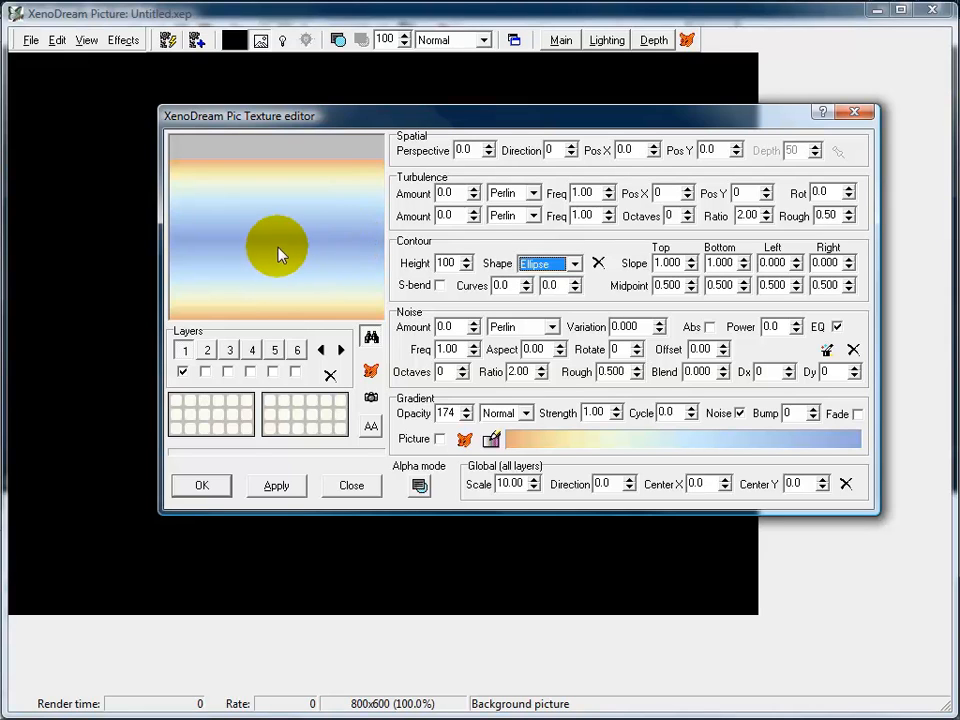
pyautogui.click(599, 265)
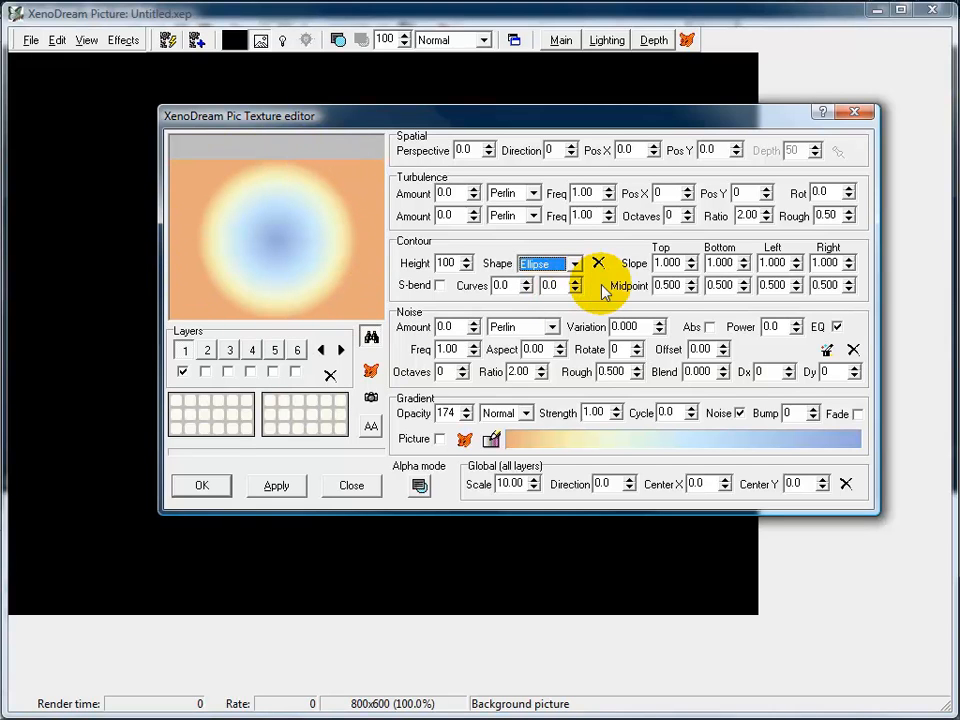
pyautogui.press('Tab')
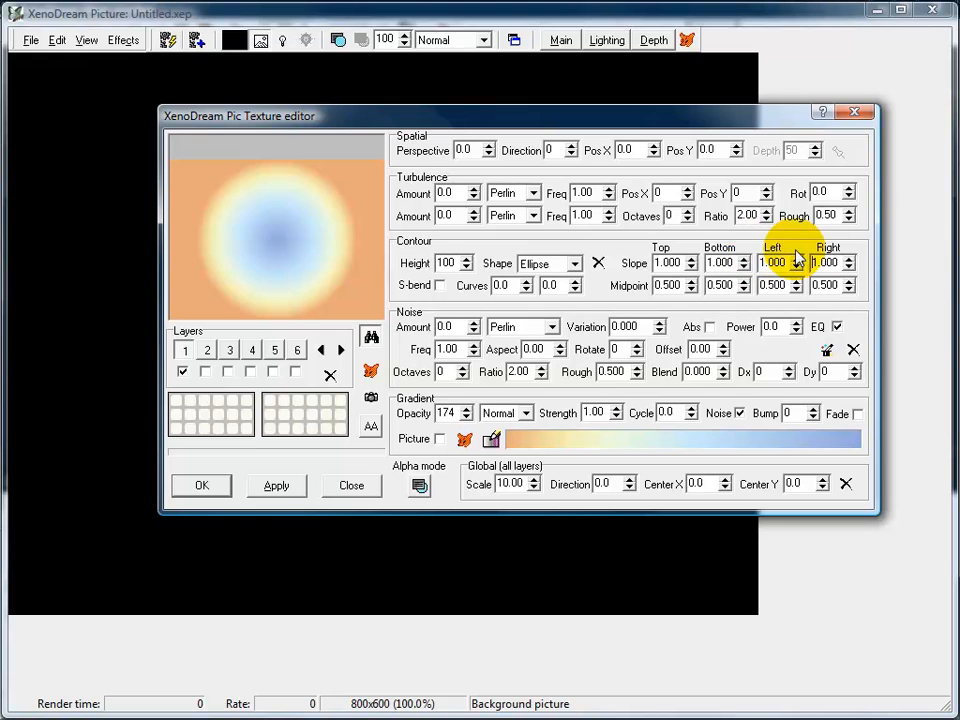
# Try contour slopes of Top 2.042, Left 2.000 and Right 2.000 on the ellipse, and reset the contour to its defaults
pyautogui.click(690, 259)
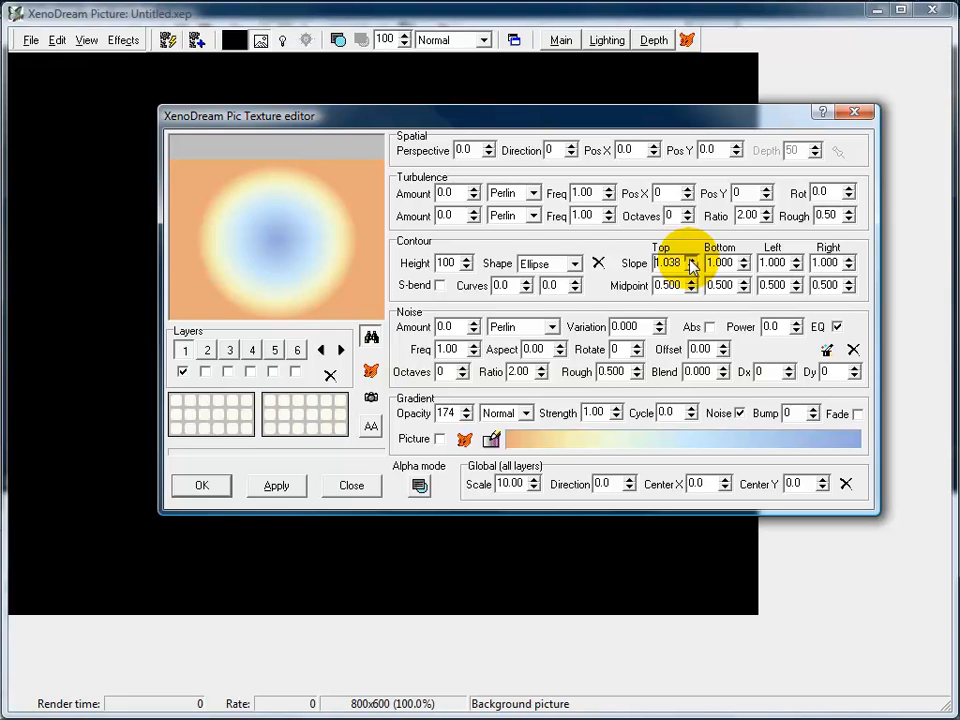
pyautogui.click(681, 262)
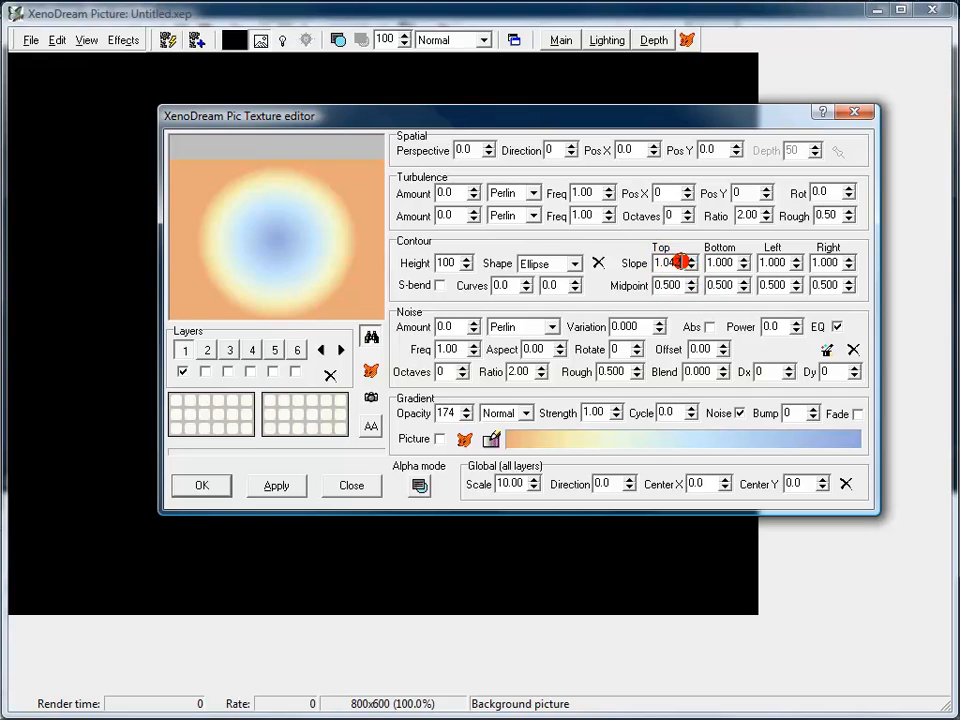
pyautogui.press('pageup')
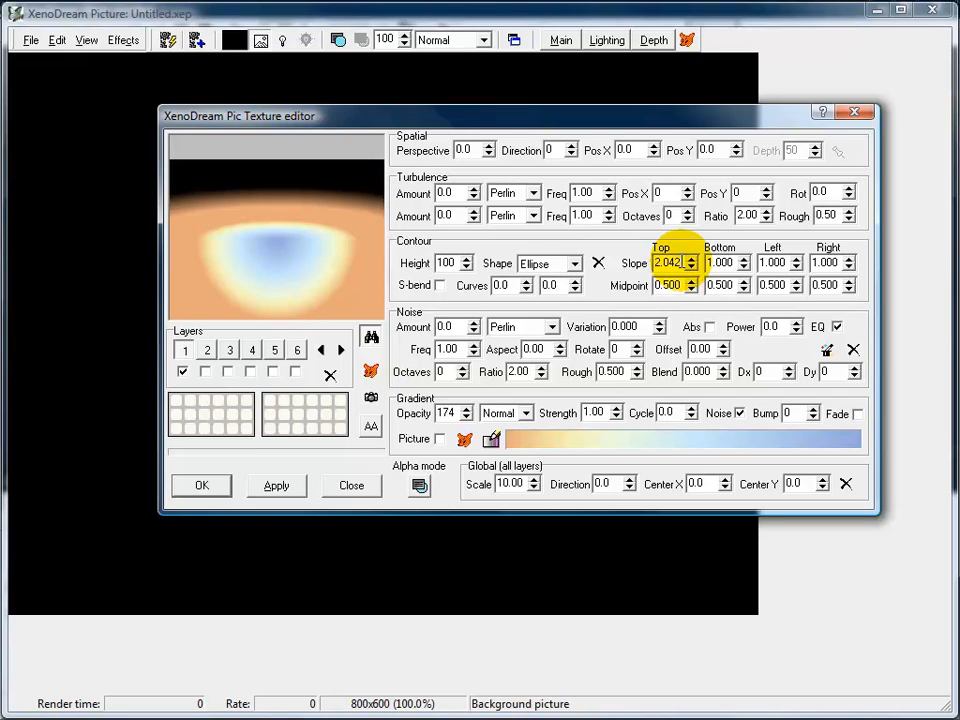
pyautogui.click(790, 262)
pyautogui.press('pageup')
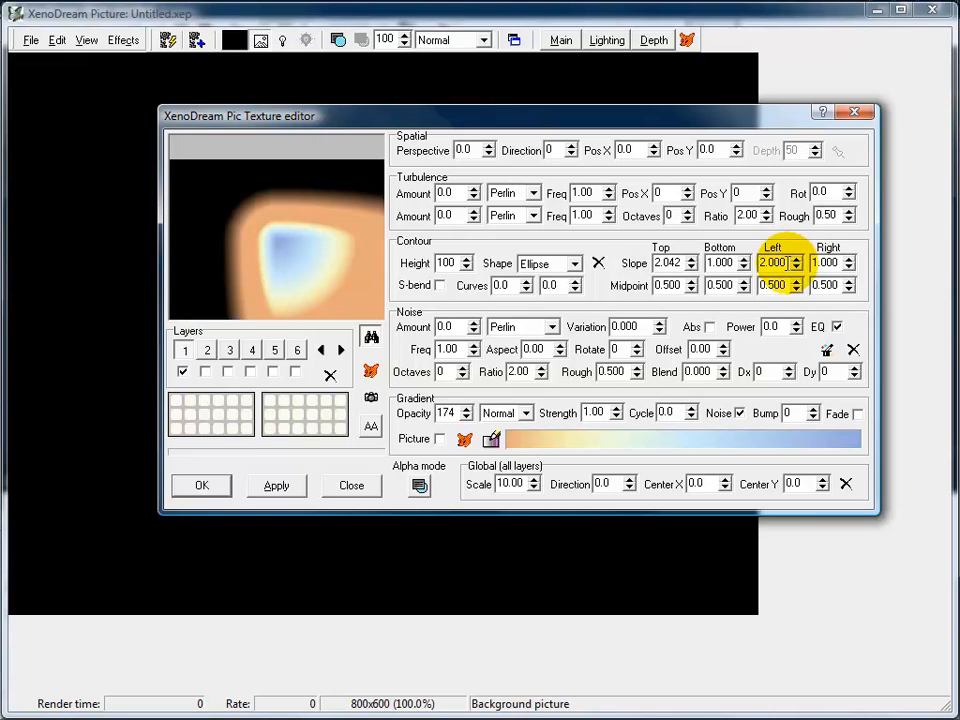
pyautogui.click(840, 262)
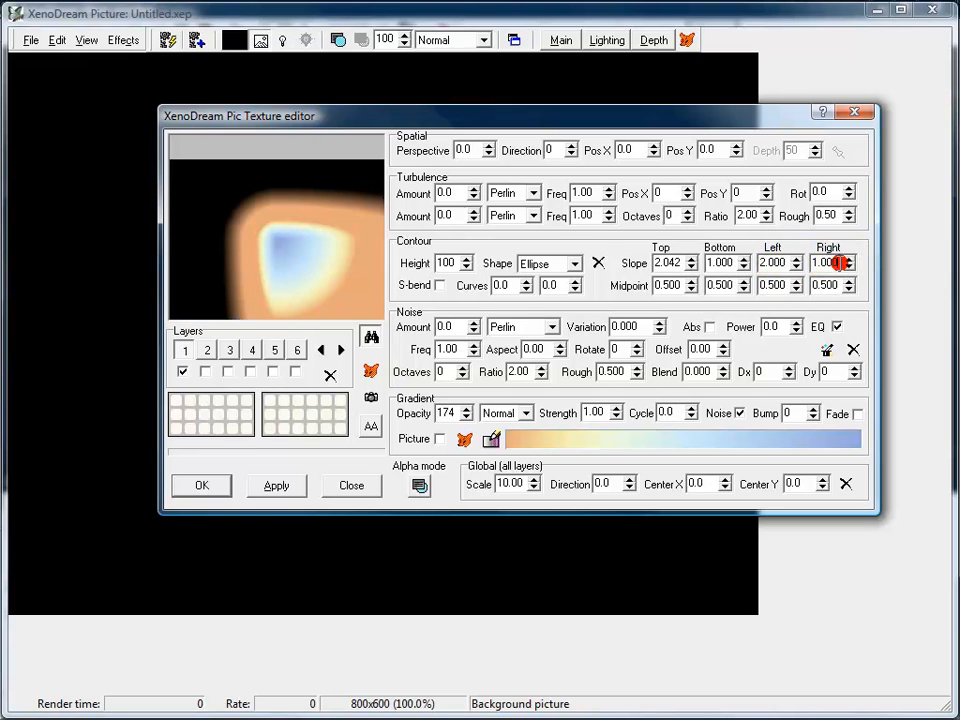
pyautogui.press('pageup')
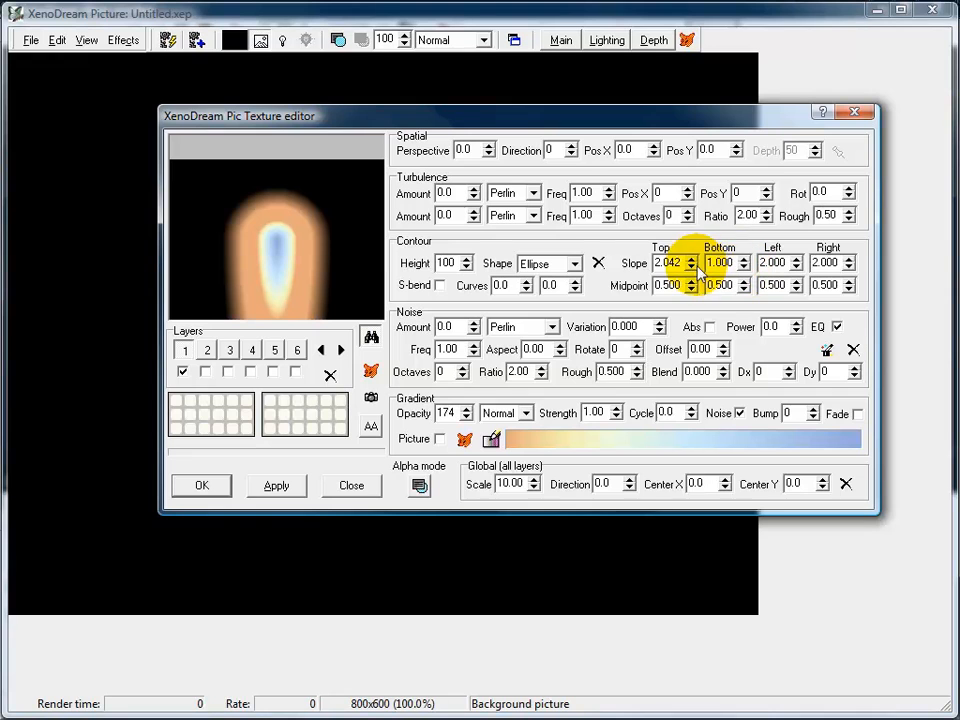
pyautogui.click(599, 266)
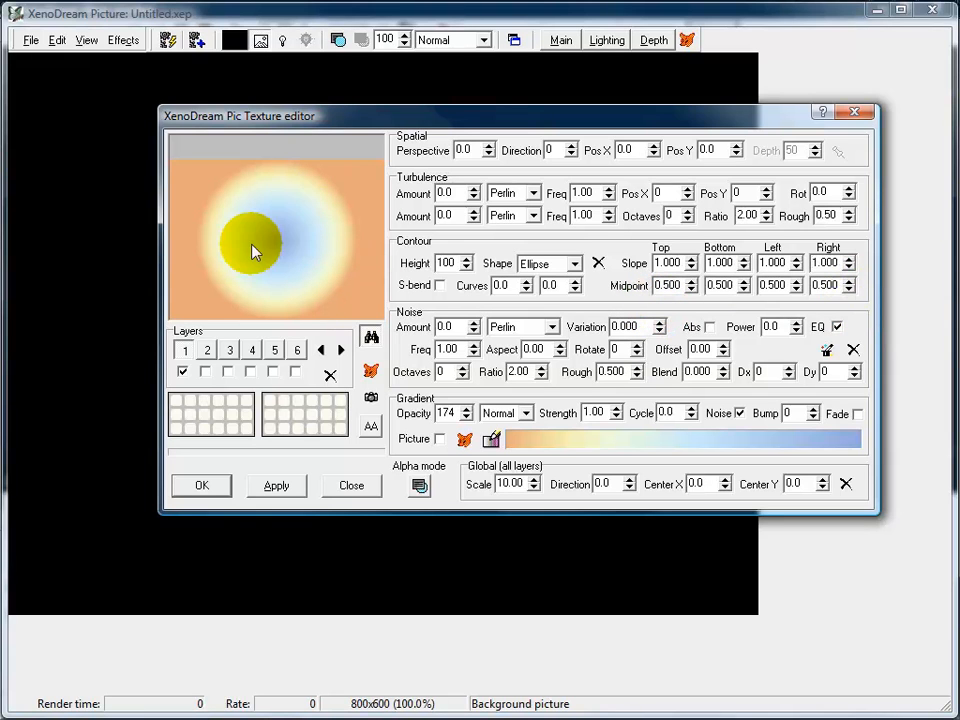
# Change the contour shape of layer 1 to Ramp and reset the contour slopes to the defaults for that shape
pyautogui.click(574, 262)
pyautogui.click(545, 282)
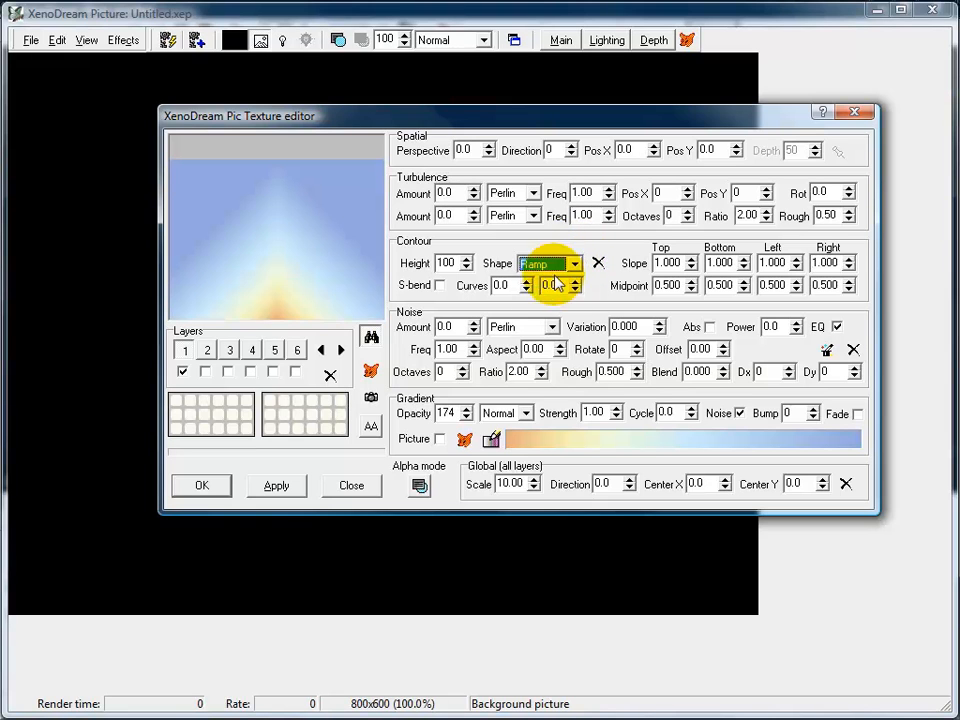
pyautogui.click(599, 265)
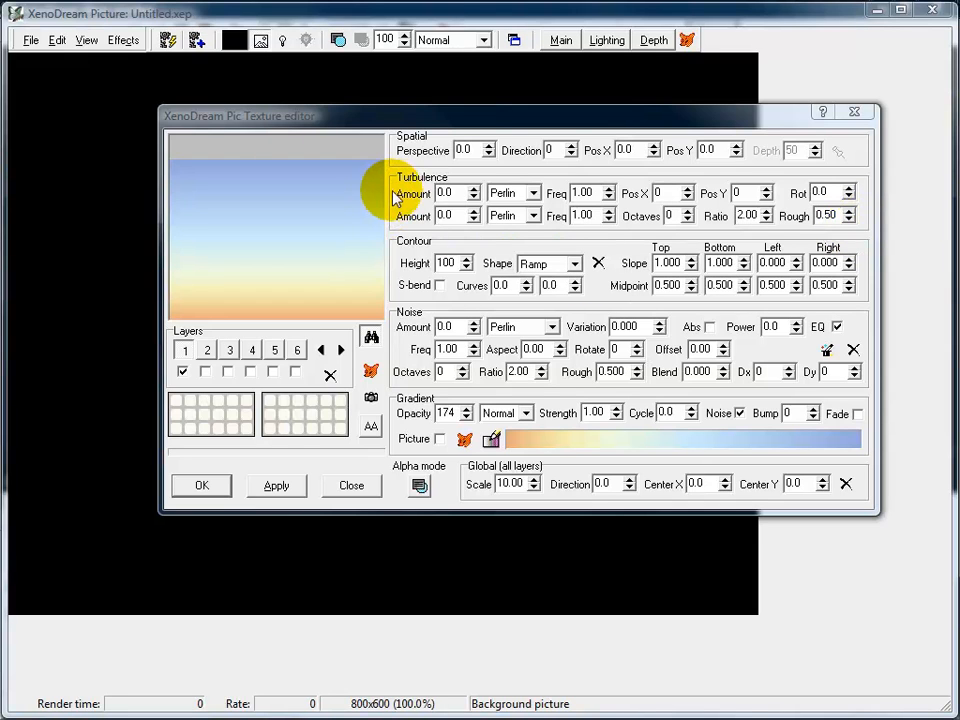
# Set the second Perlin turbulence of layer 1 to an amount of 80.0 and a frequency of 3.00
pyautogui.click(457, 191)
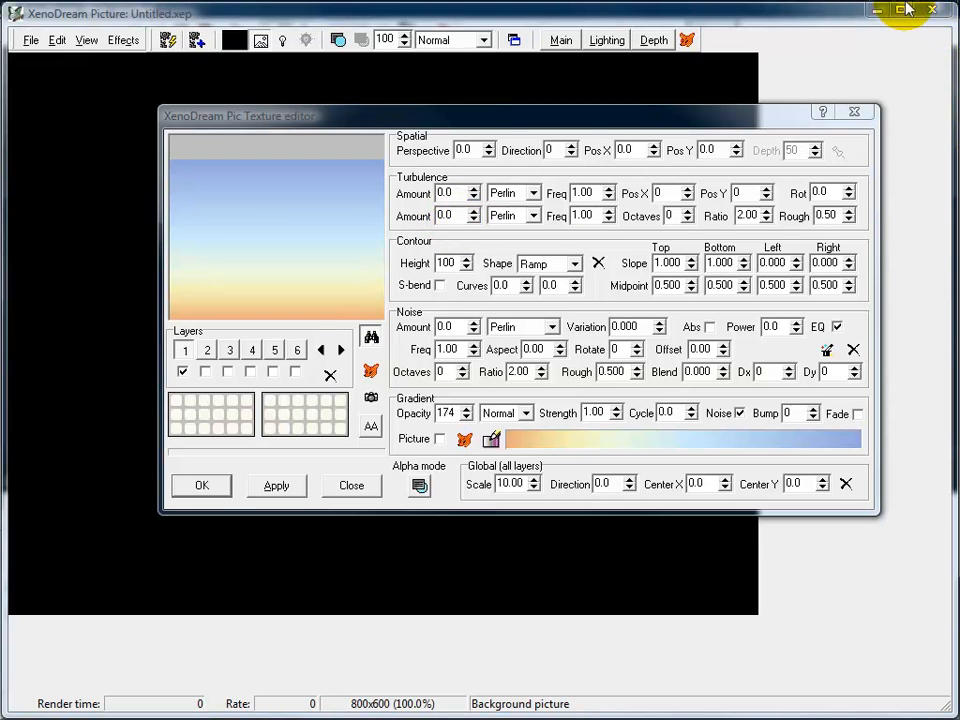
pyautogui.click(450, 218)
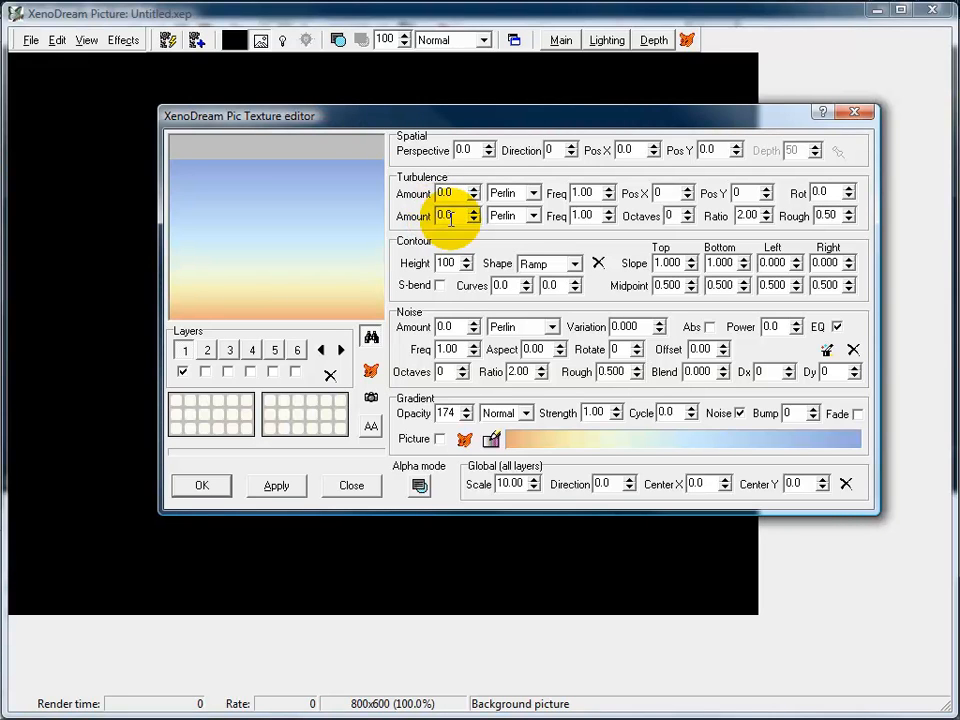
pyautogui.write('8')
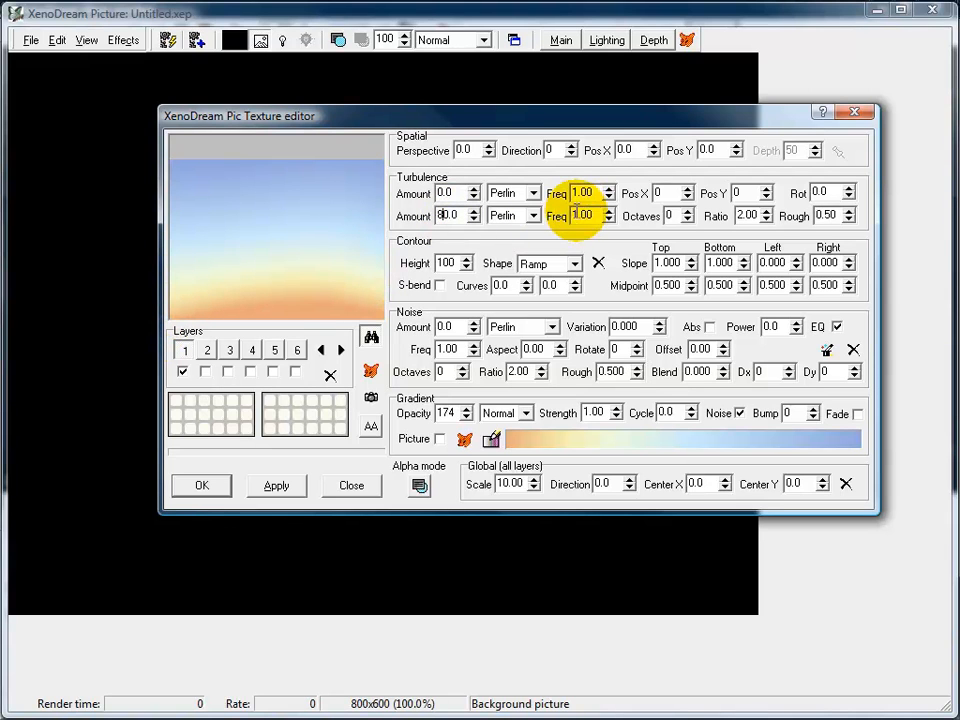
pyautogui.click(594, 218)
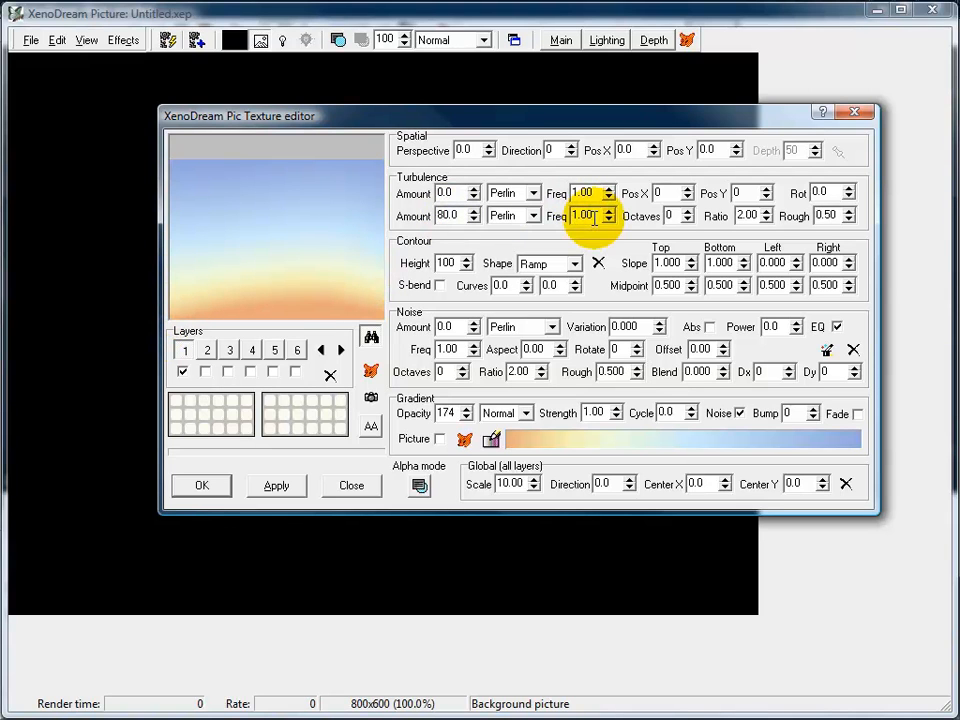
pyautogui.write('2.00')
pyautogui.scroll(1, 594, 220)
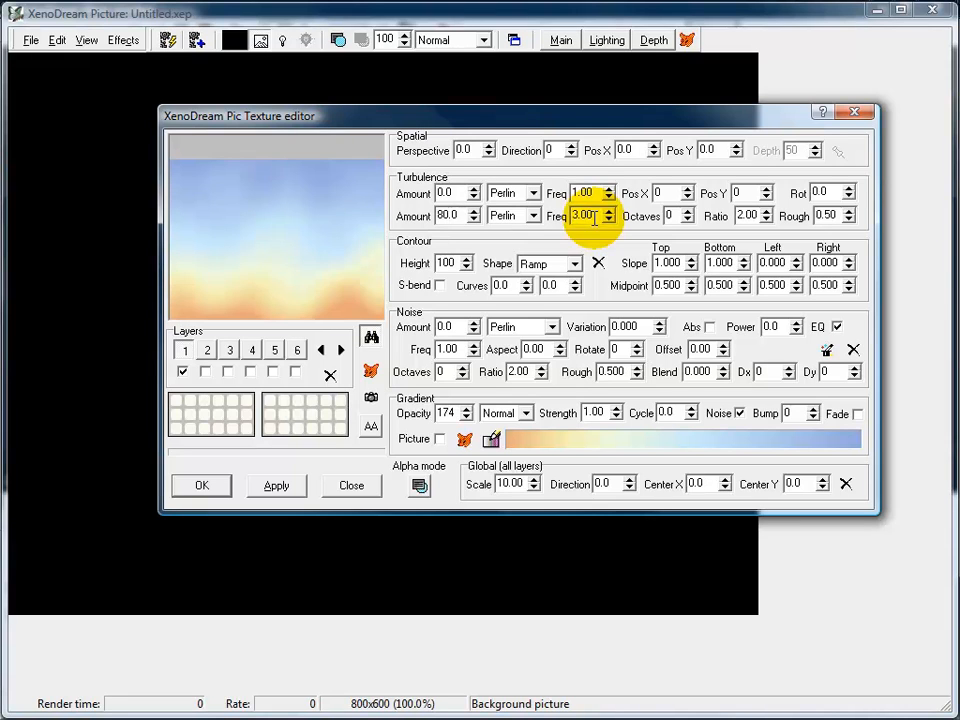
pyautogui.scroll(1, 594, 218)
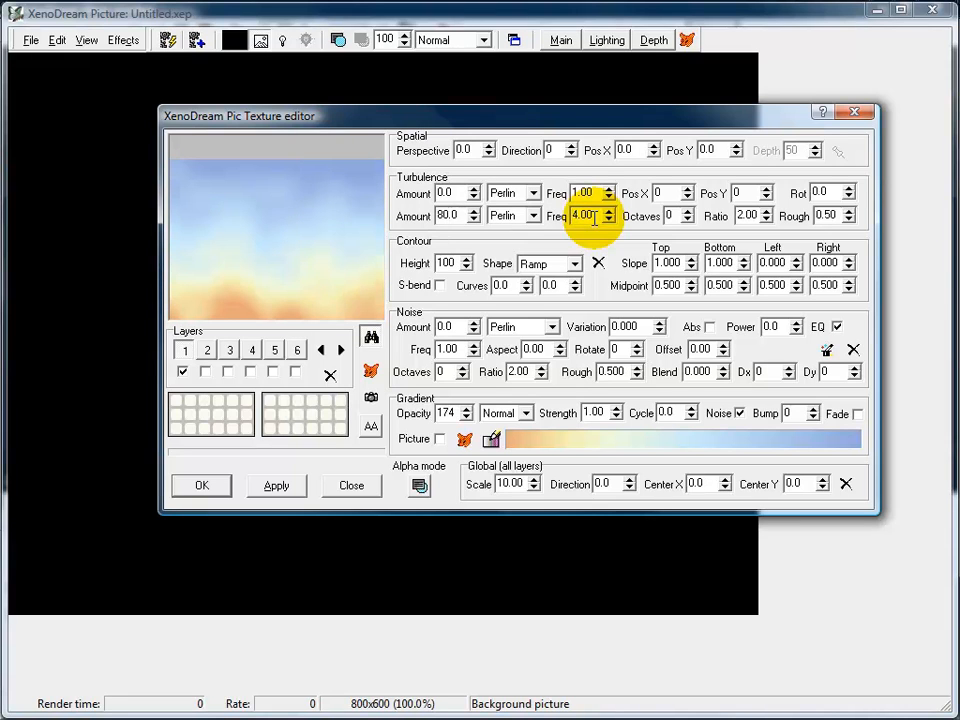
pyautogui.scroll(-1, 594, 218)
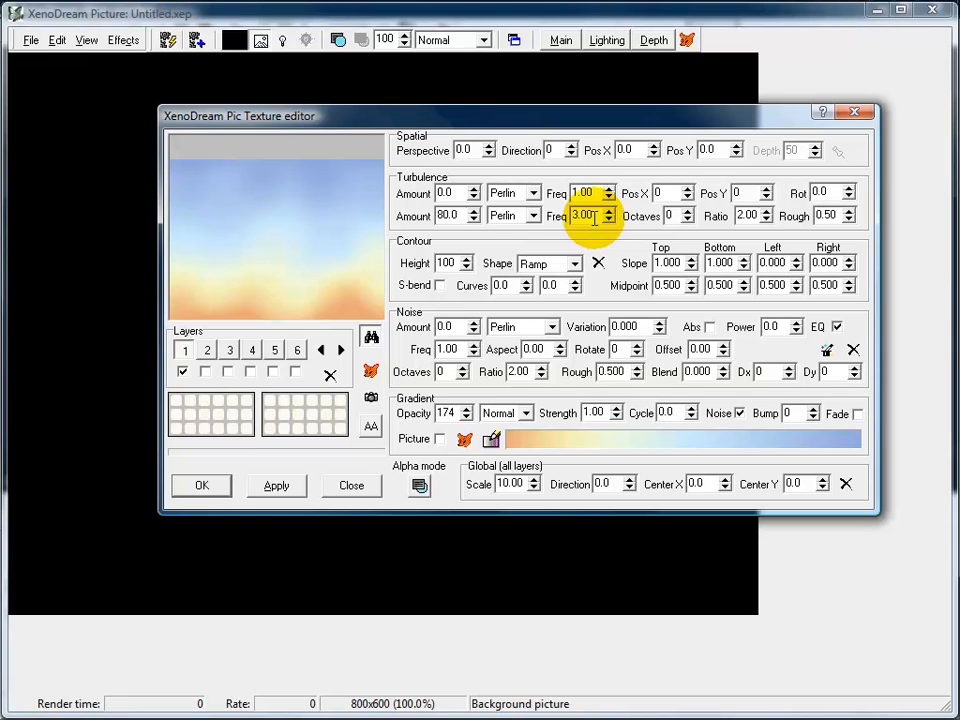
# Increase the octaves of the second turbulence to 6
pyautogui.click(679, 214)
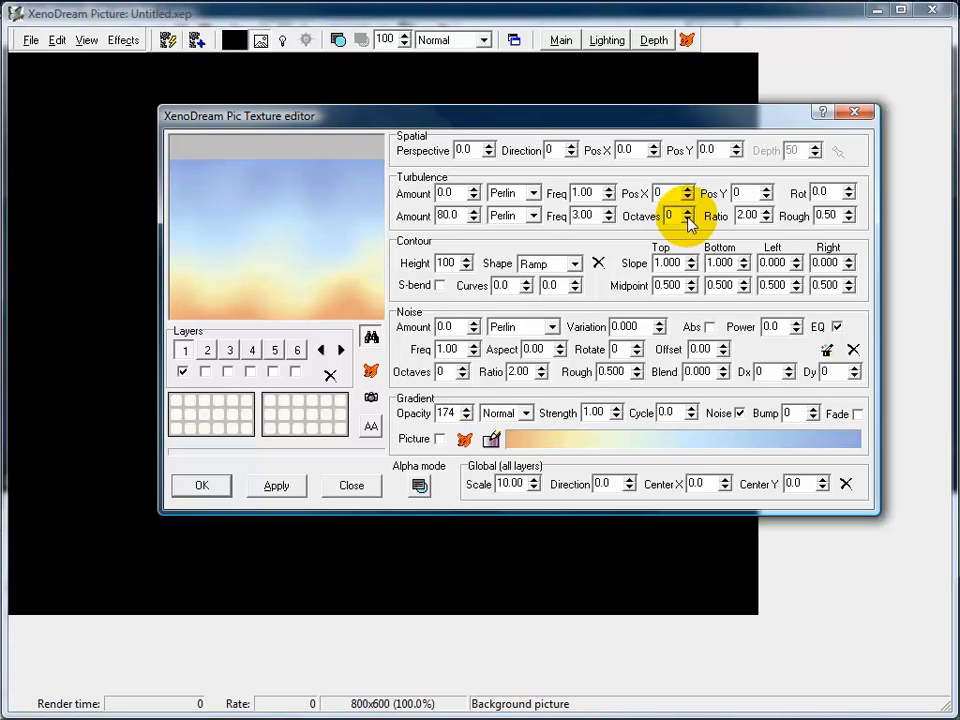
pyautogui.click(685, 212)
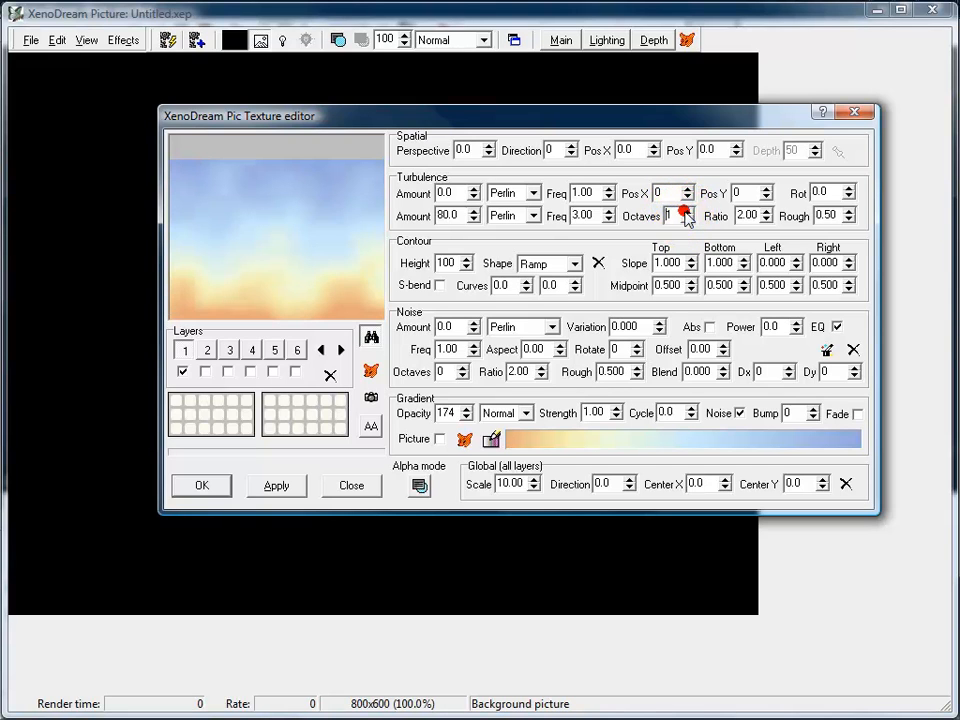
pyautogui.click(685, 212)
pyautogui.click(686, 212)
pyautogui.click(686, 212)
pyautogui.click(686, 212)
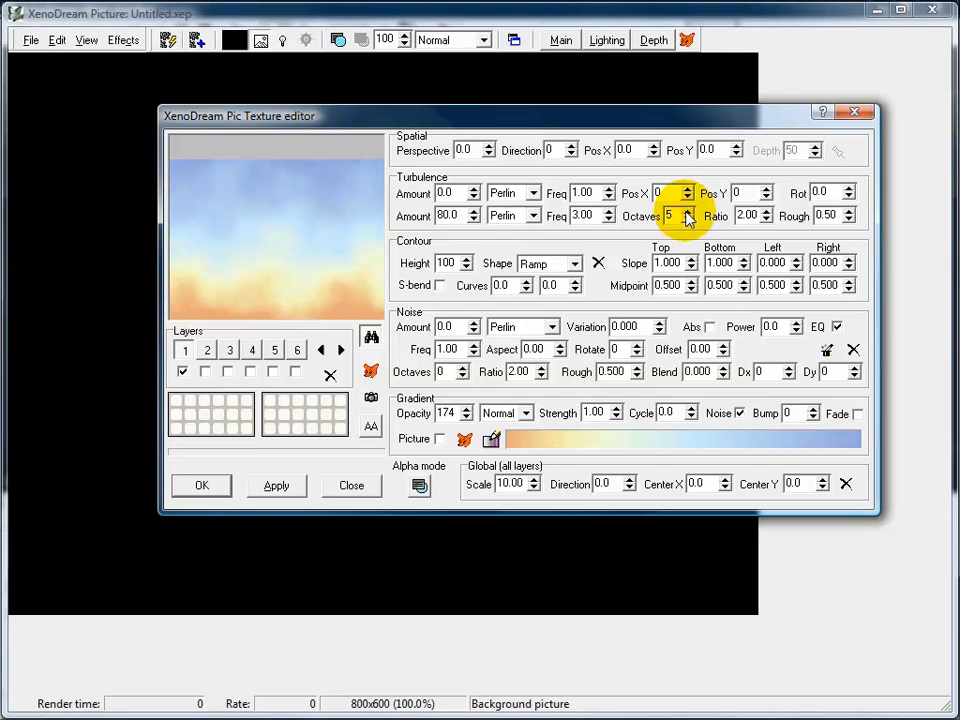
pyautogui.click(686, 212)
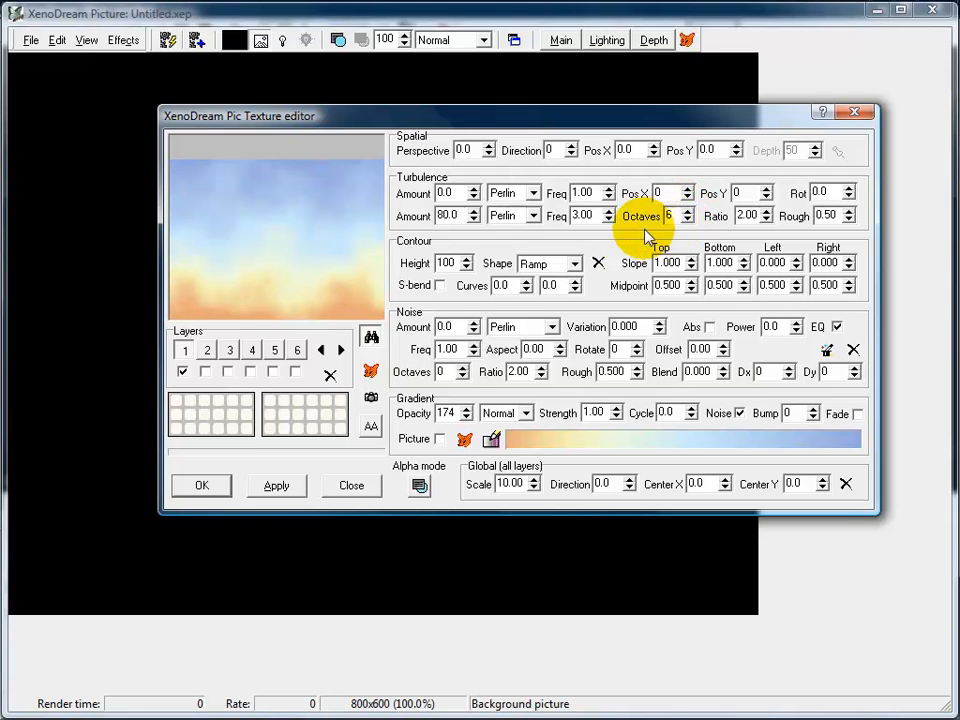
# Try roughness values of 0.64 and 0.82 on the second turbulence, inspecting the texture in the enlarged preview
pyautogui.click(850, 212)
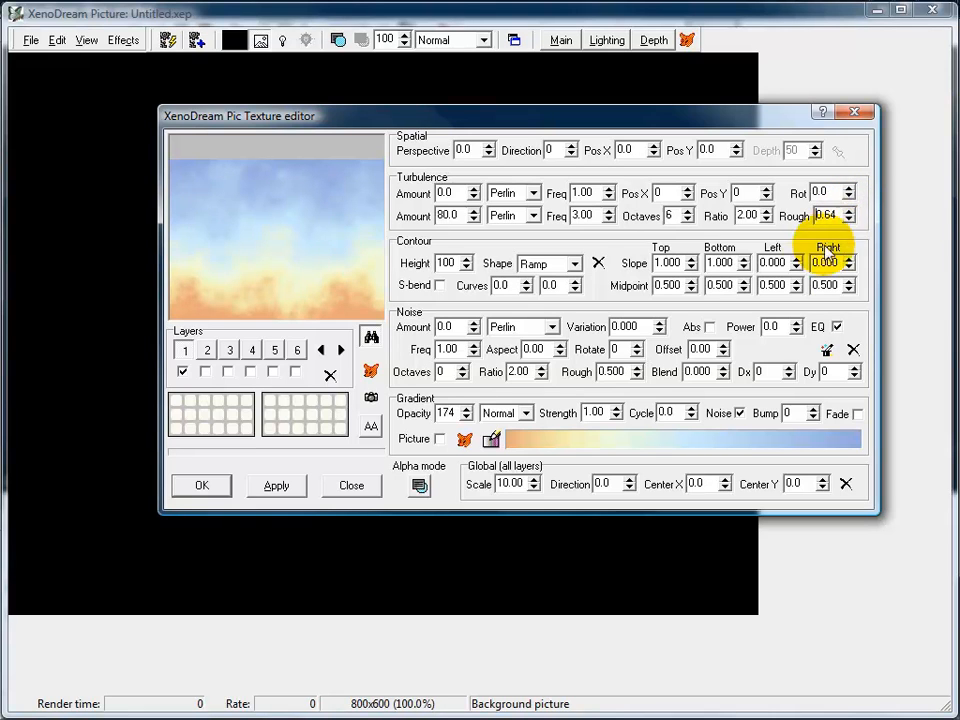
pyautogui.click(370, 337)
pyautogui.moveTo(291, 264)
pyautogui.mouseDown()
pyautogui.moveTo(338, 107)
pyautogui.moveTo(279, 247)
pyautogui.mouseUp()
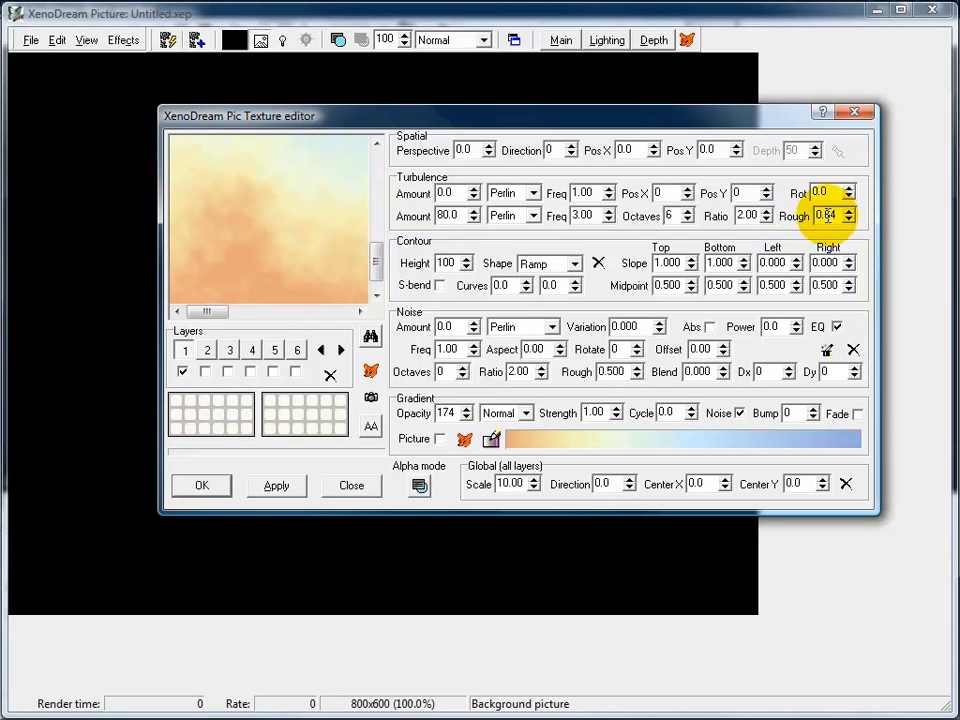
pyautogui.moveTo(828, 212); pyautogui.dragTo(842, 190)
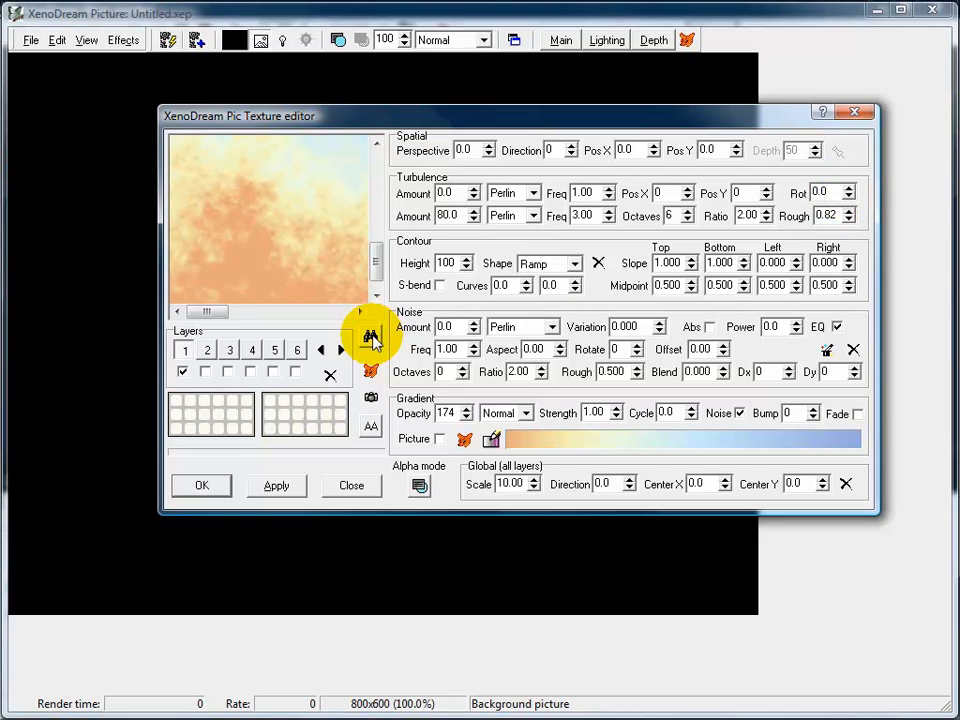
pyautogui.click(370, 336)
pyautogui.press('Tab')
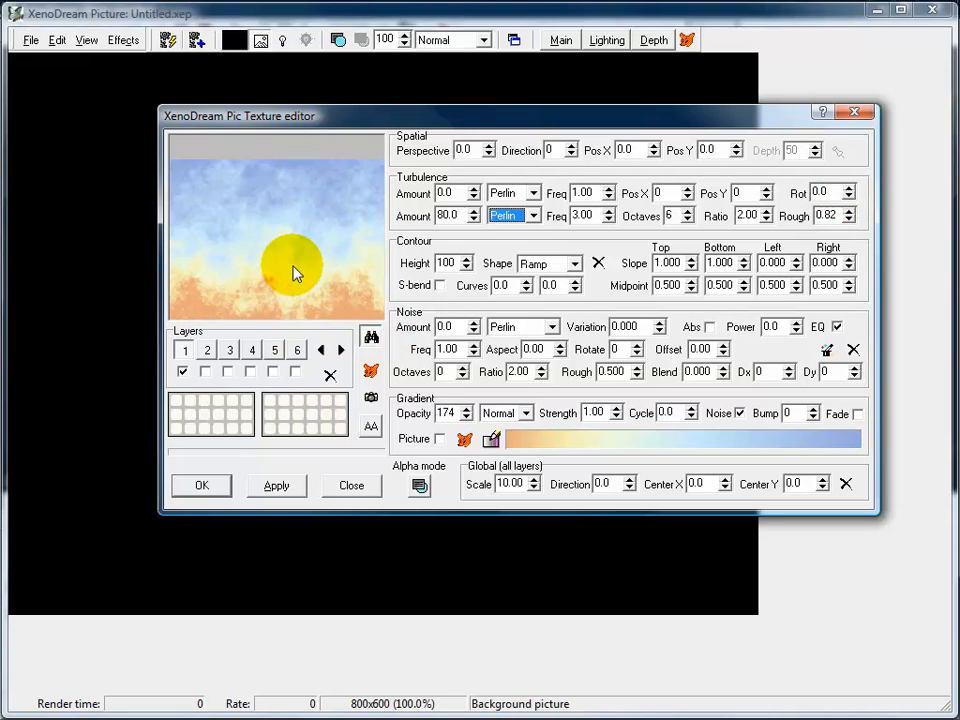
# Change the second turbulence type to Gnarl, with a frequency of 2.86 and a roughness of 0.48
pyautogui.click(533, 215)
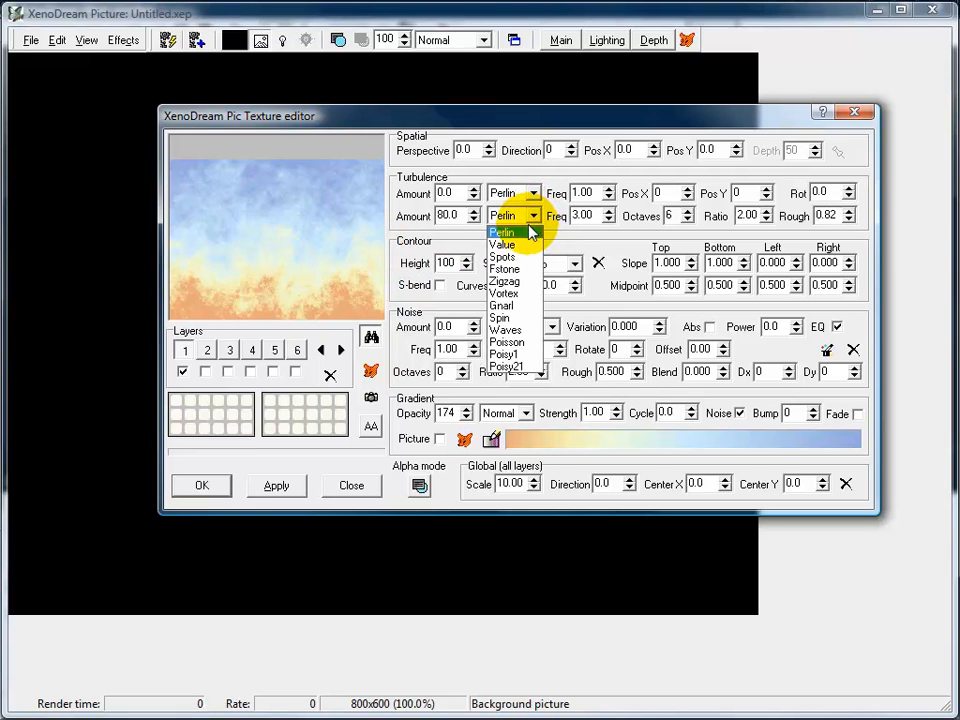
pyautogui.click(505, 305)
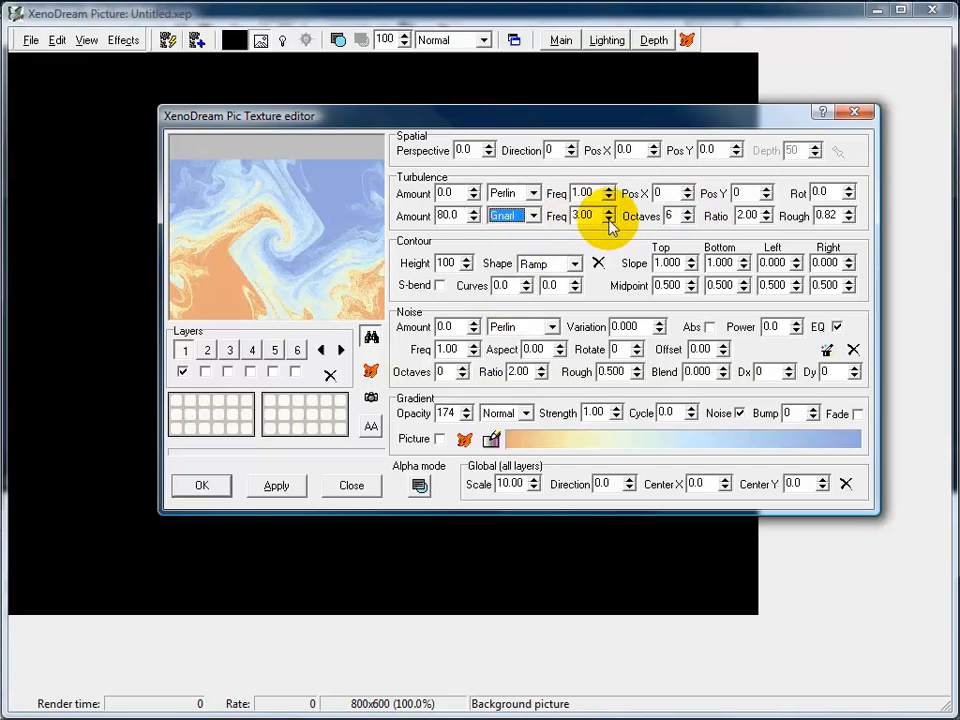
pyautogui.click(608, 220)
pyautogui.click(609, 219)
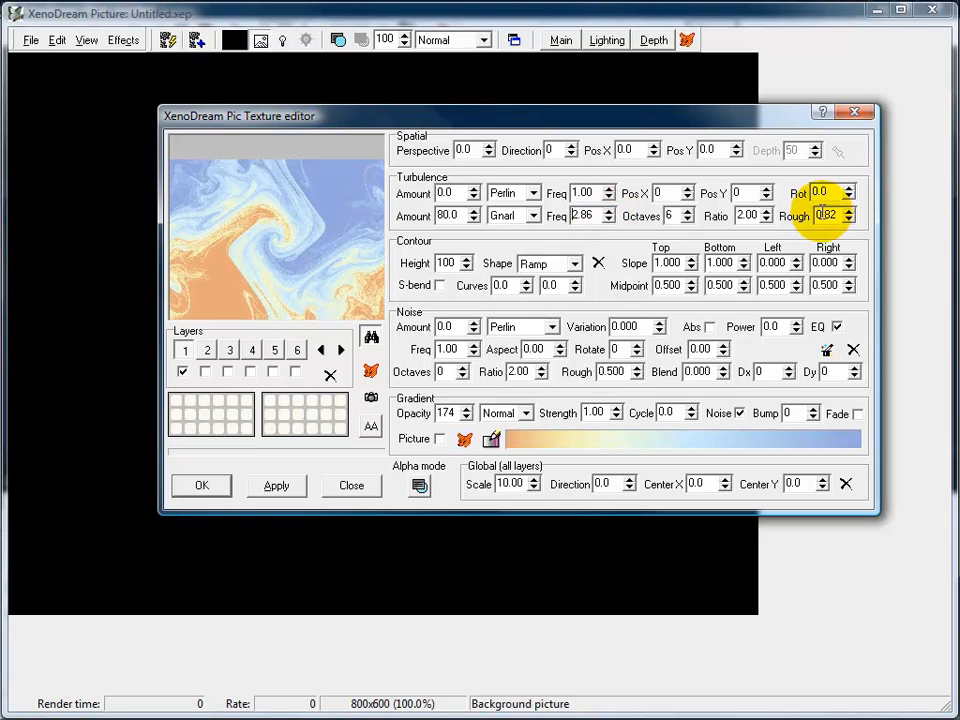
pyautogui.moveTo(831, 213); pyautogui.dragTo(784, 266)
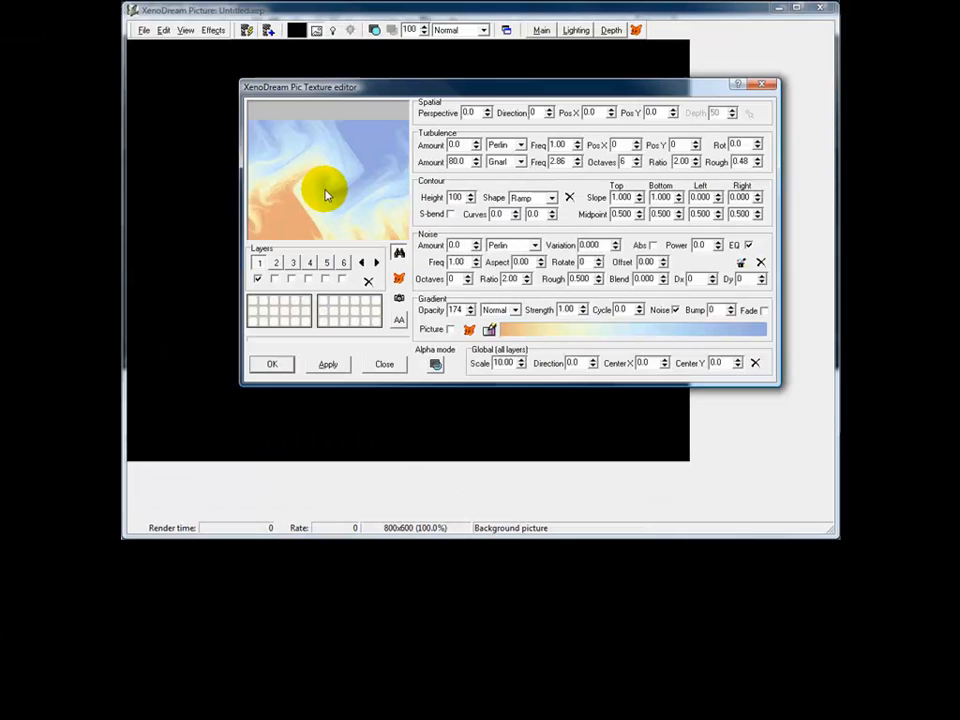
# Apply the Gnarl texture to the background picture and move the texture editor aside to view the render
pyautogui.click(748, 422)
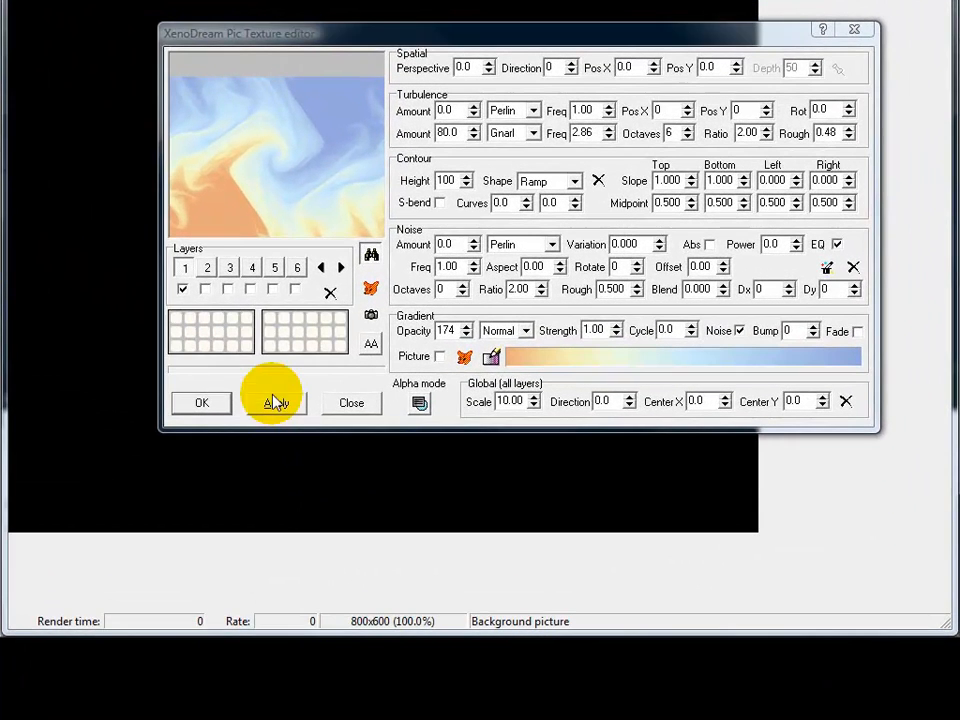
pyautogui.click(276, 405)
pyautogui.click(274, 403)
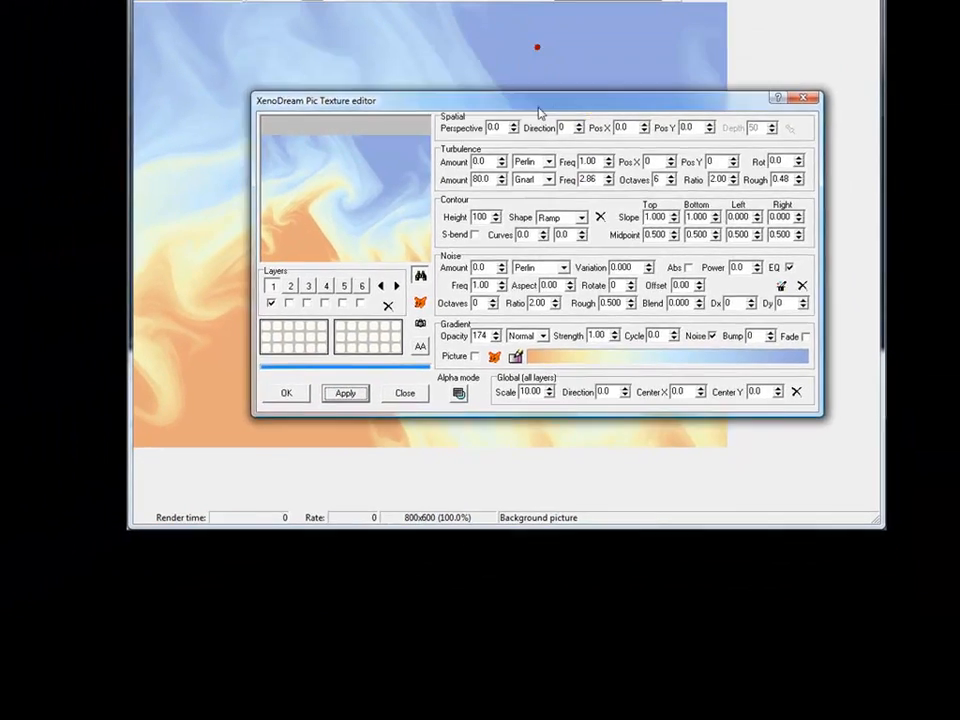
pyautogui.moveTo(539, 113); pyautogui.dragTo(517, 58)
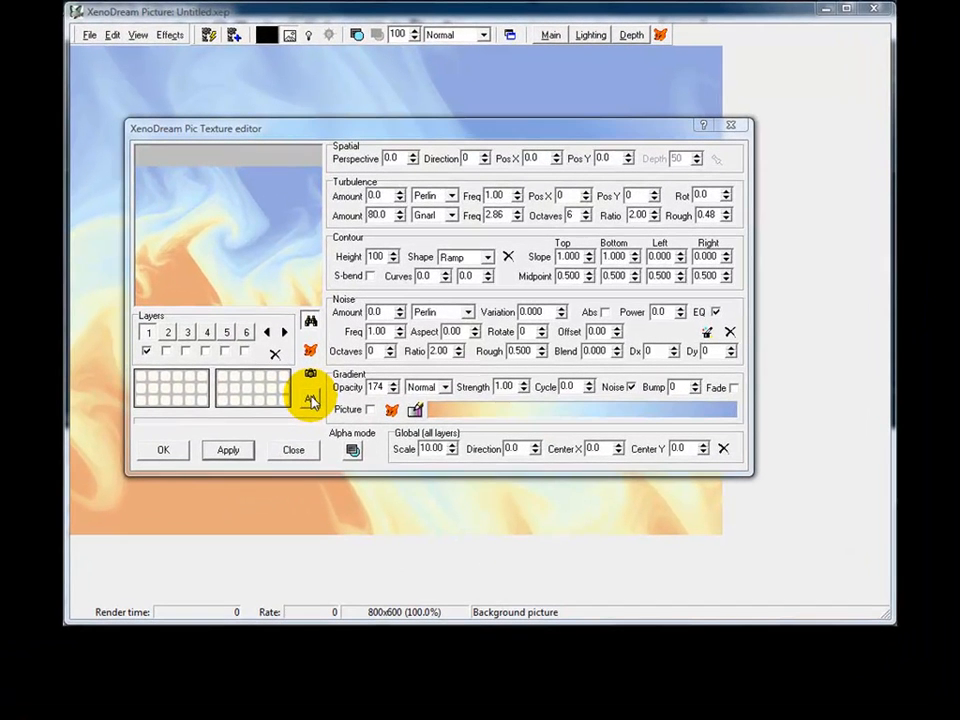
pyautogui.click(311, 400)
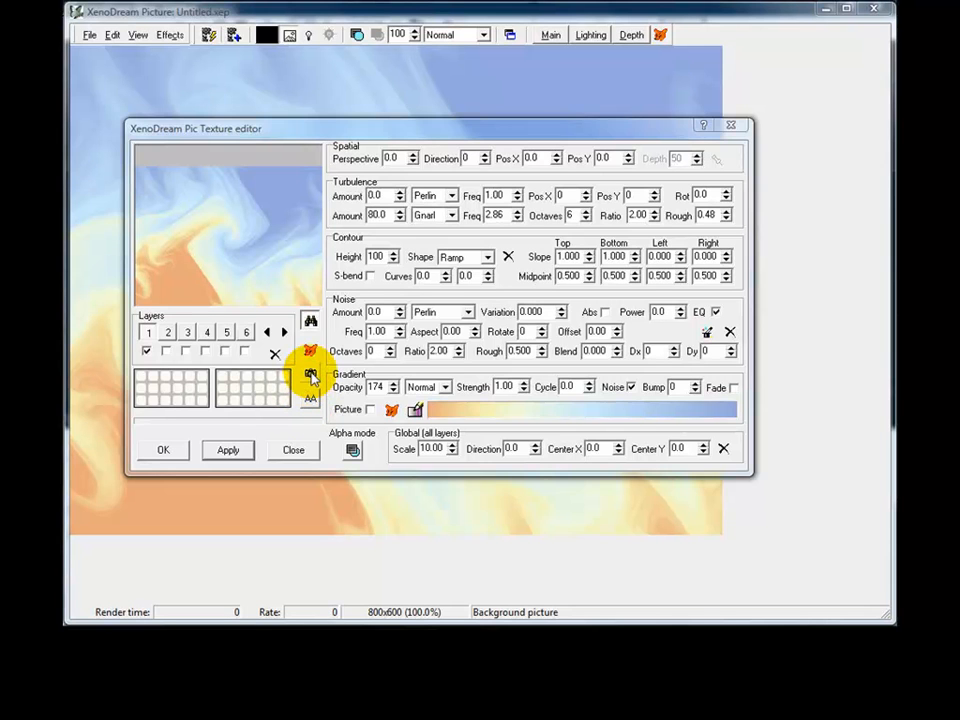
# Save the texture as preset Autumn in the Default category of Test.xpt in the TexturePreset folder
pyautogui.click(311, 376)
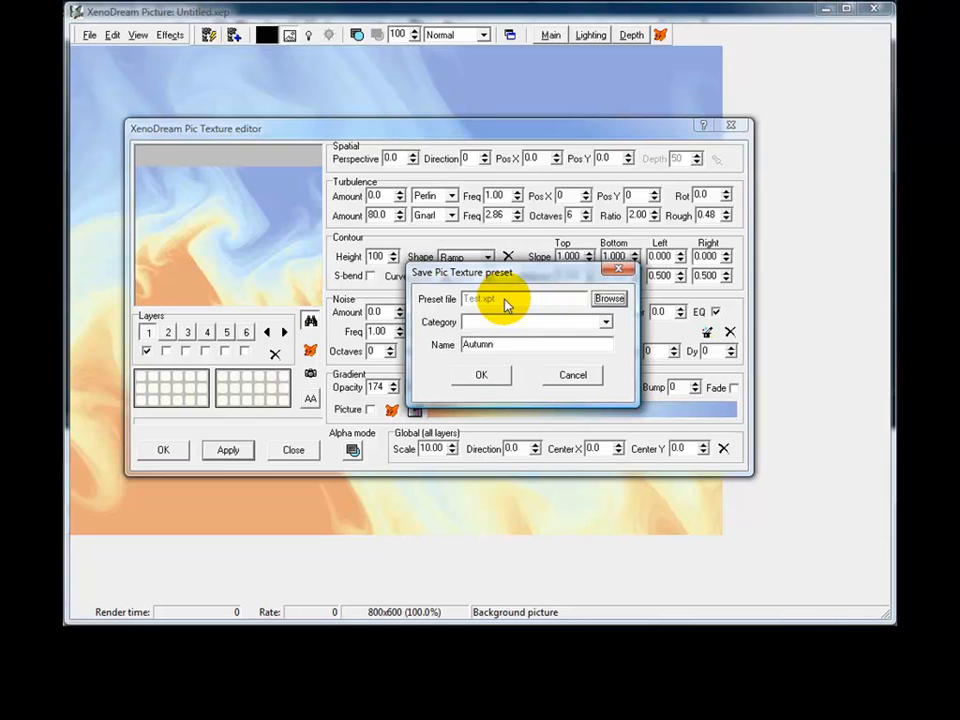
pyautogui.click(609, 300)
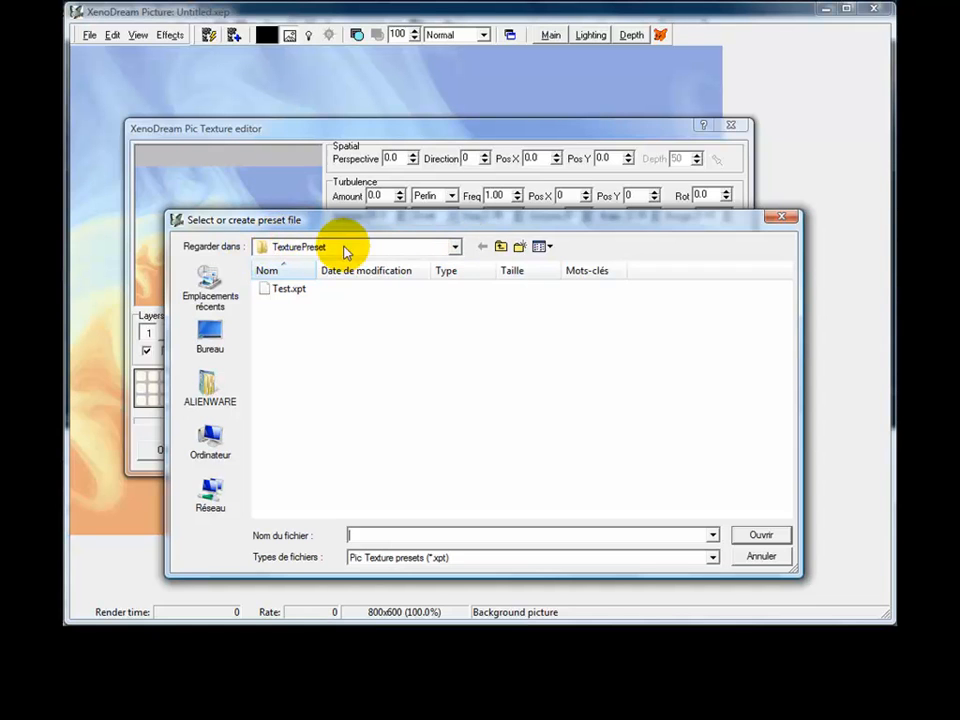
pyautogui.click(499, 247)
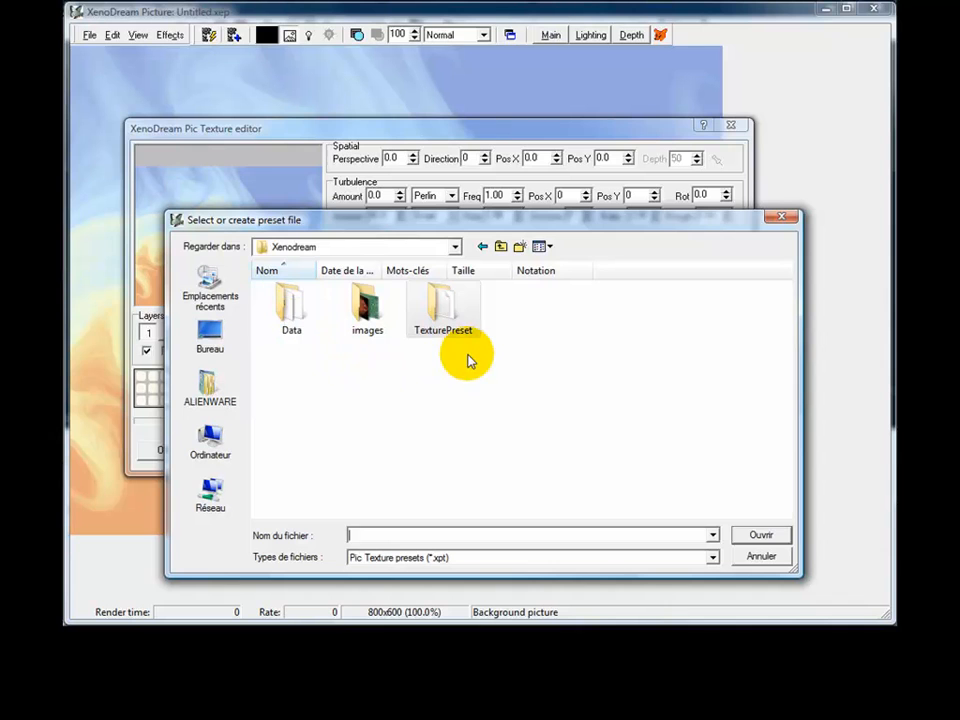
pyautogui.doubleClick(438, 306)
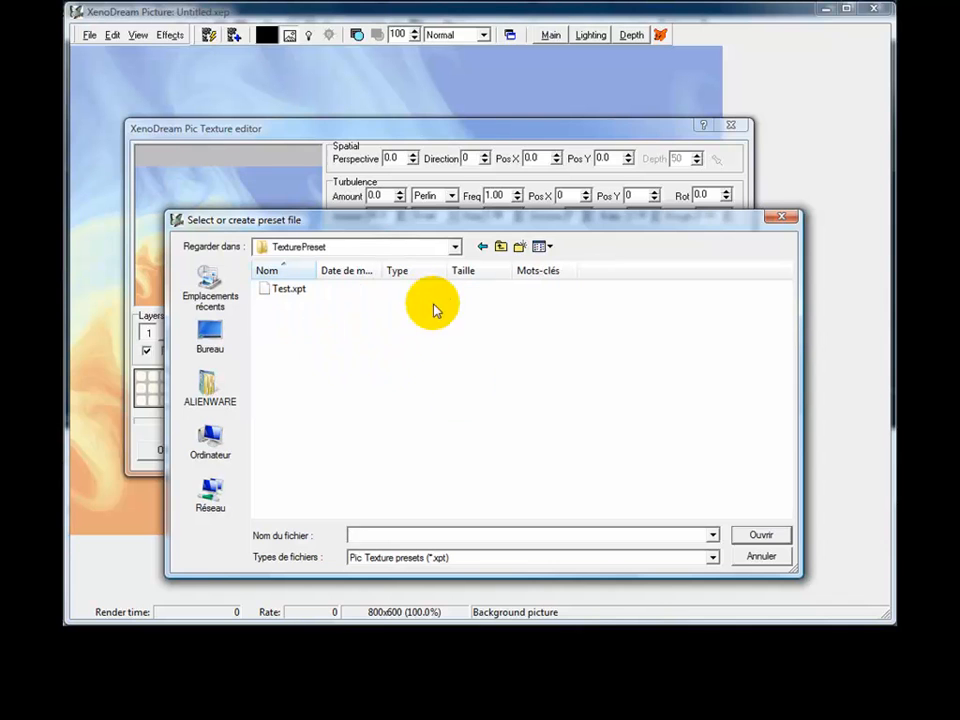
pyautogui.click(285, 289)
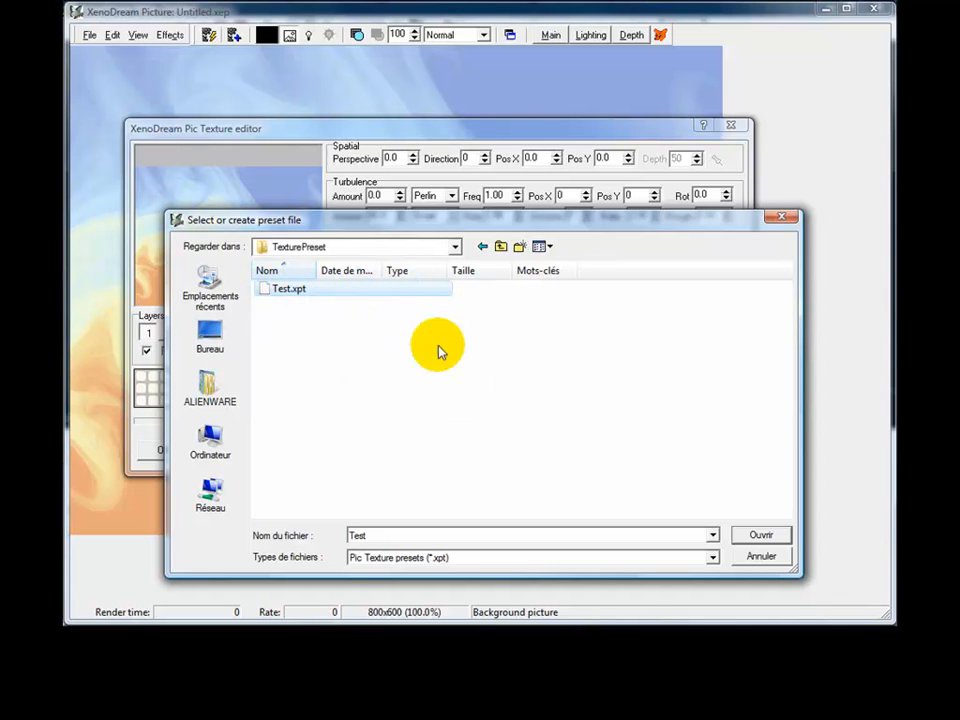
pyautogui.click(761, 535)
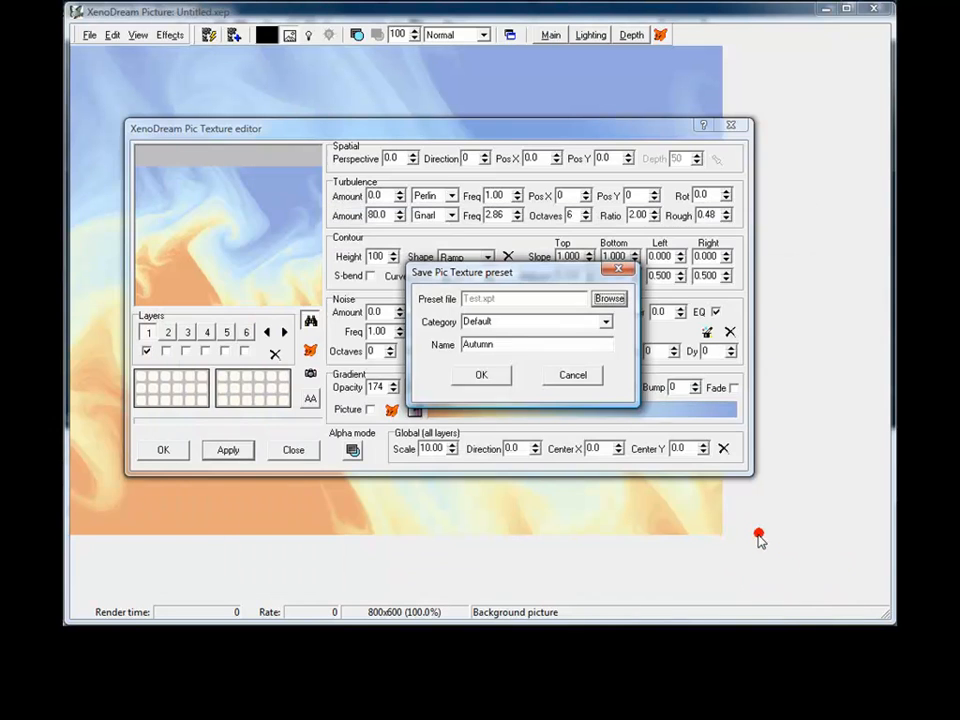
pyautogui.click(481, 377)
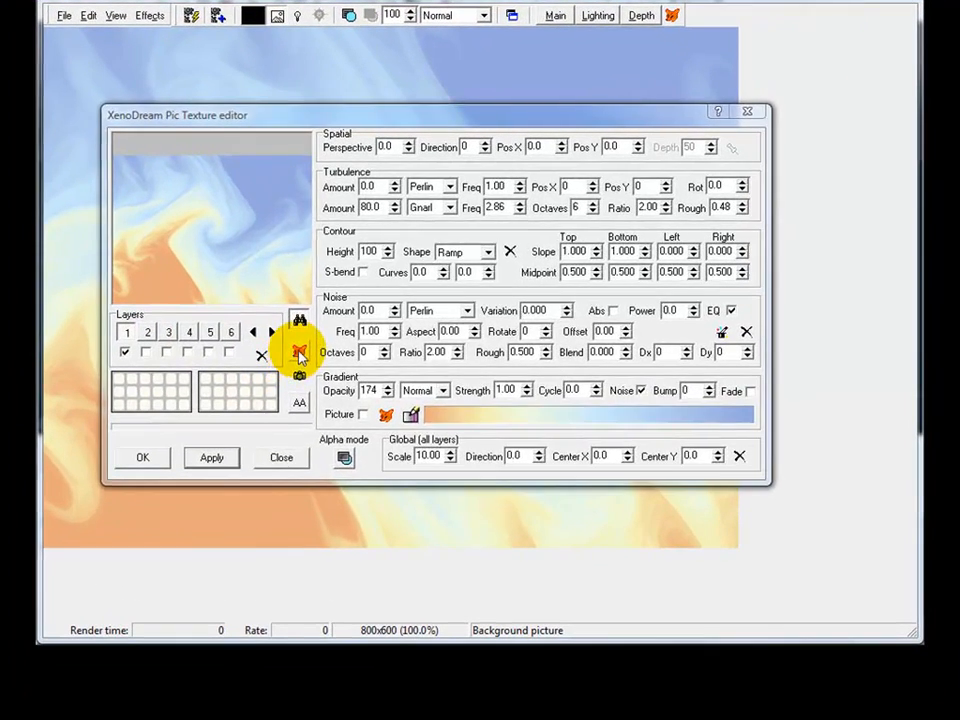
# Check the saved presets in the Default category of Test.xpt and look at the preset files available in TexturePreset
pyautogui.click(300, 356)
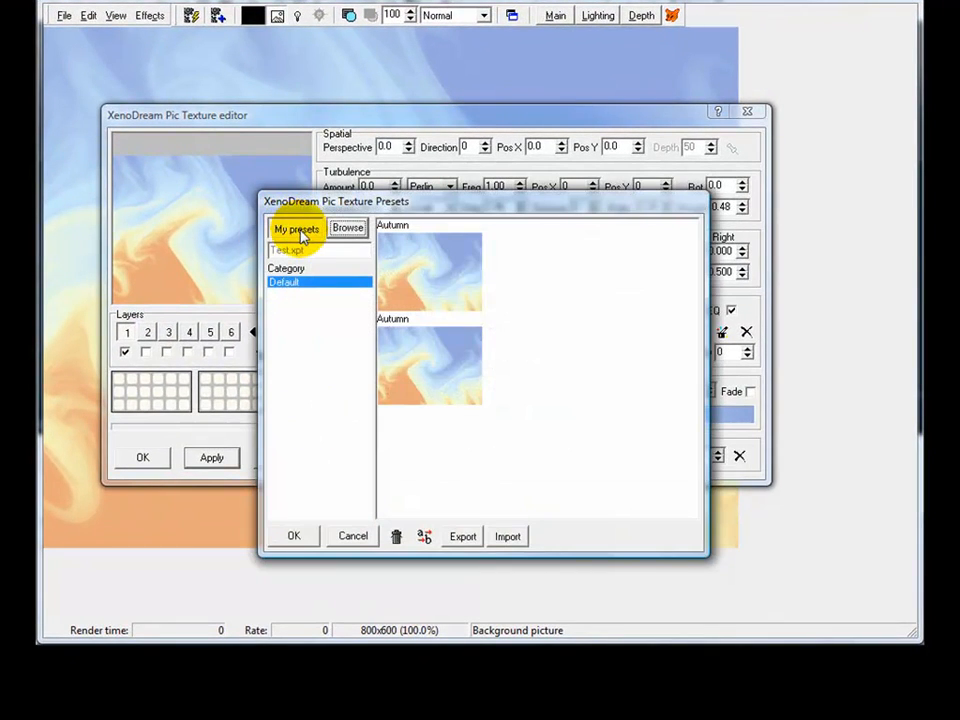
pyautogui.click(348, 228)
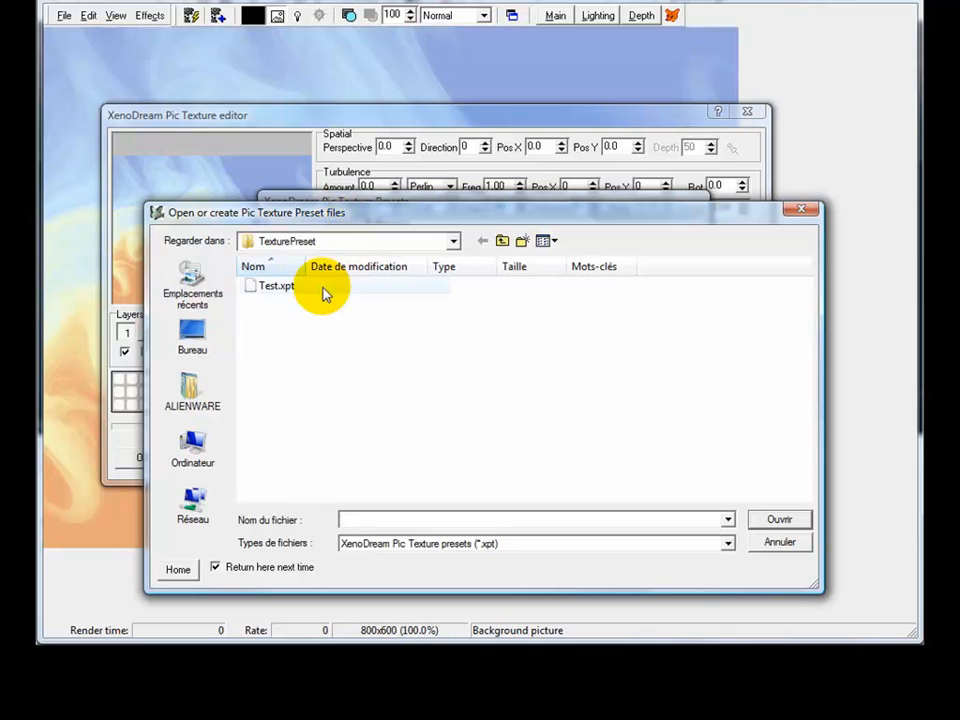
pyautogui.click(771, 548)
pyautogui.click(285, 278)
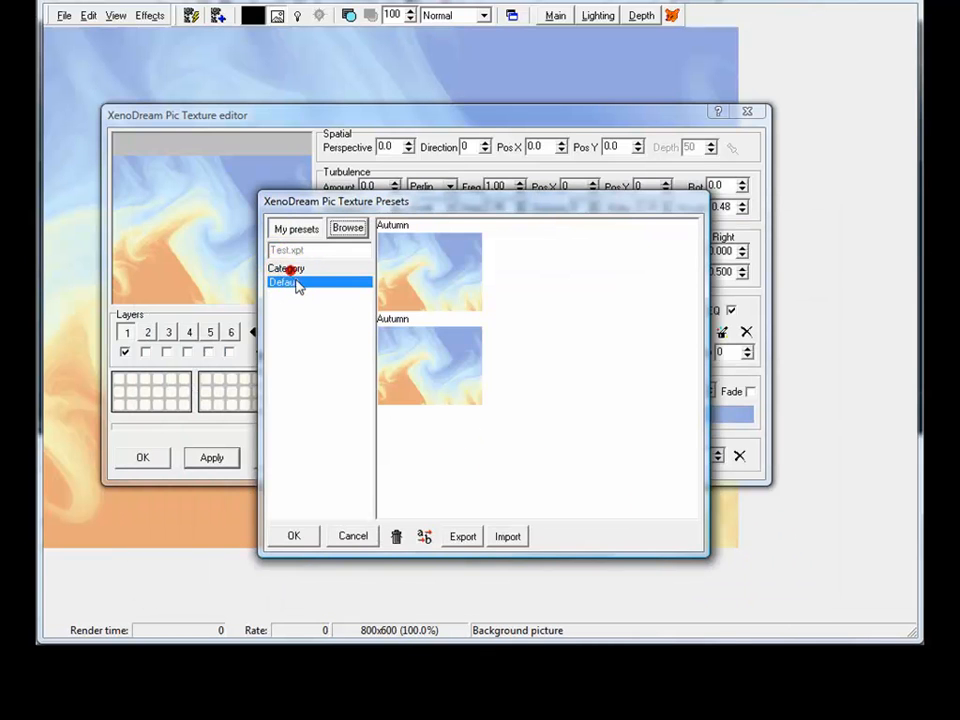
# Load the saved Autumn preset from Test.xpt, and replace it with the built-in Cross preset from the Gradient shapes category
pyautogui.click(422, 279)
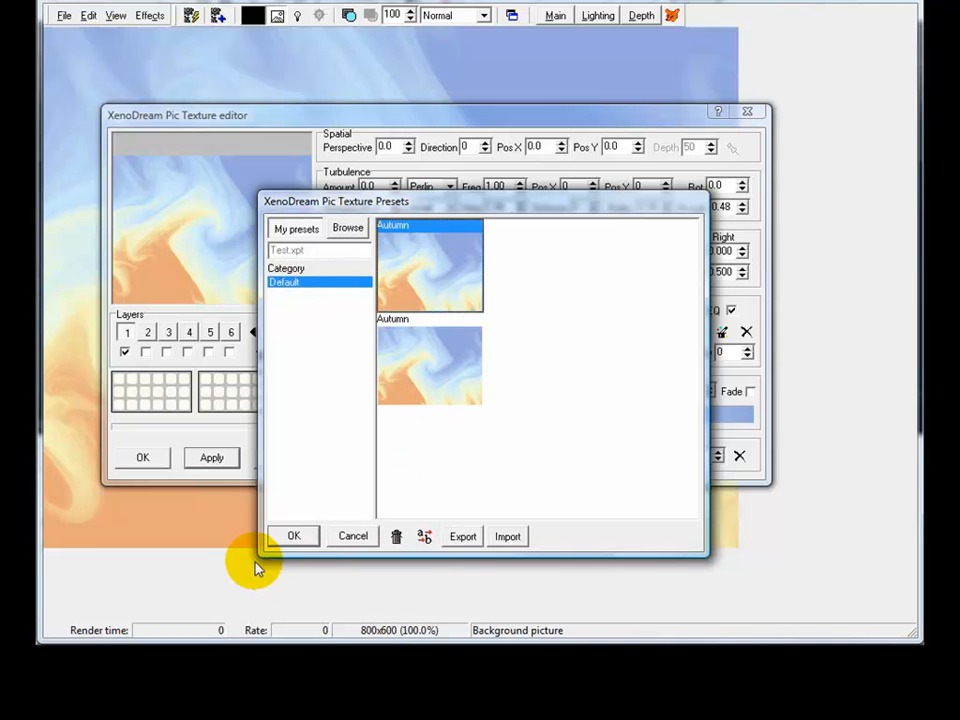
pyautogui.click(306, 536)
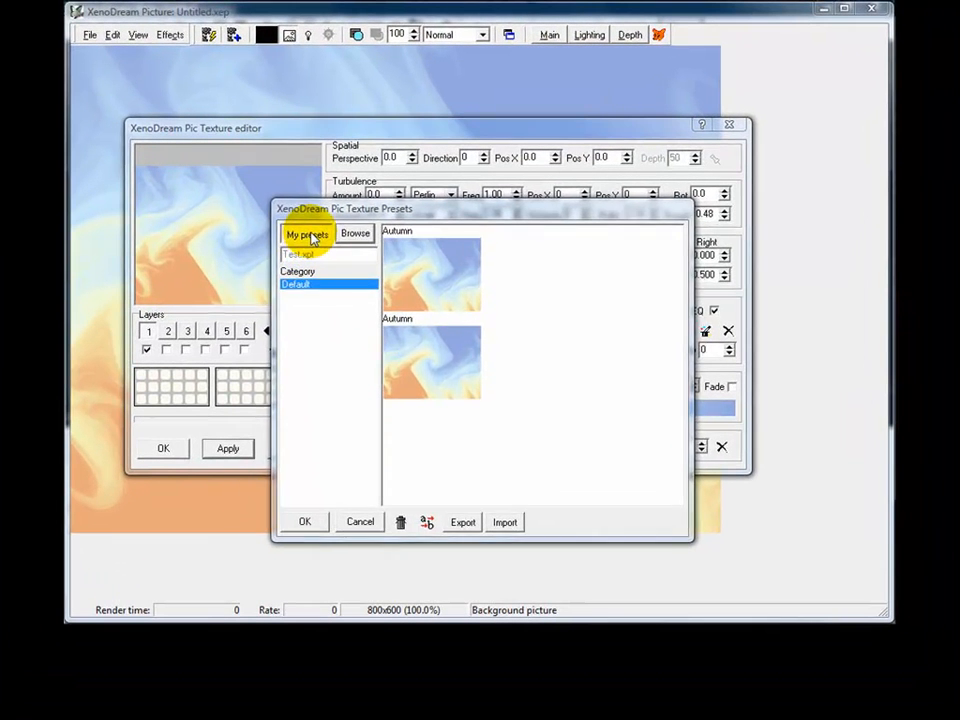
pyautogui.click(312, 235)
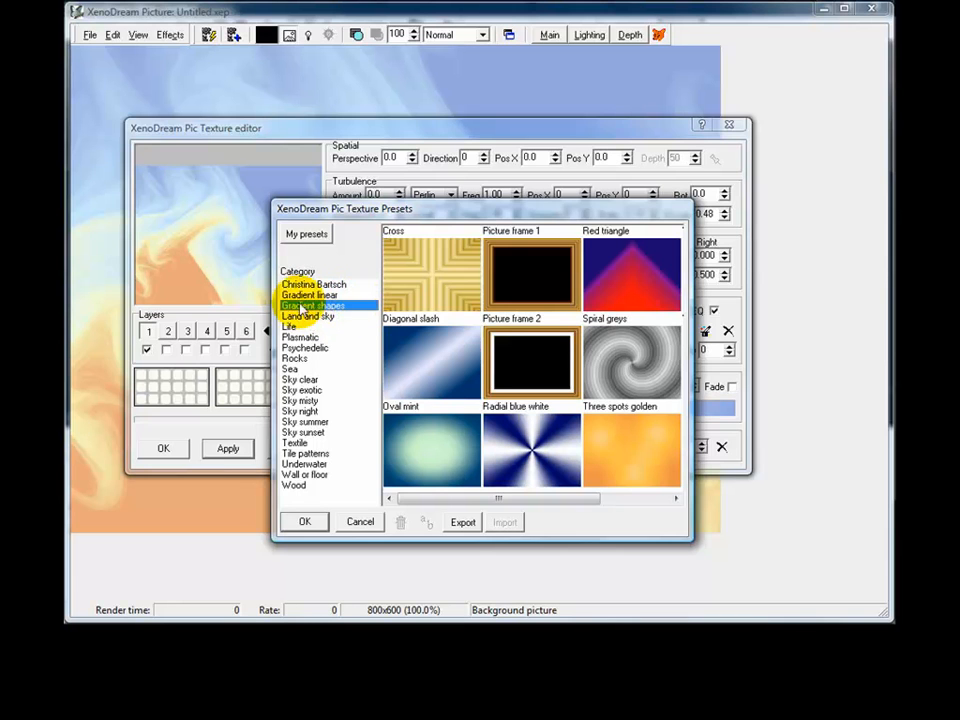
pyautogui.click(431, 270)
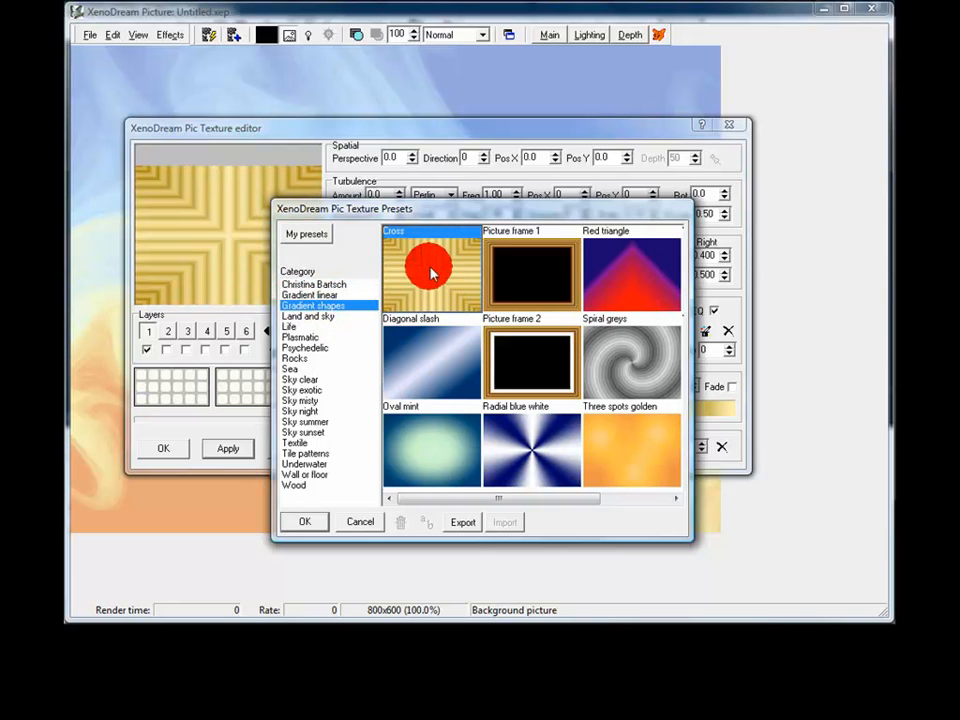
pyautogui.click(305, 521)
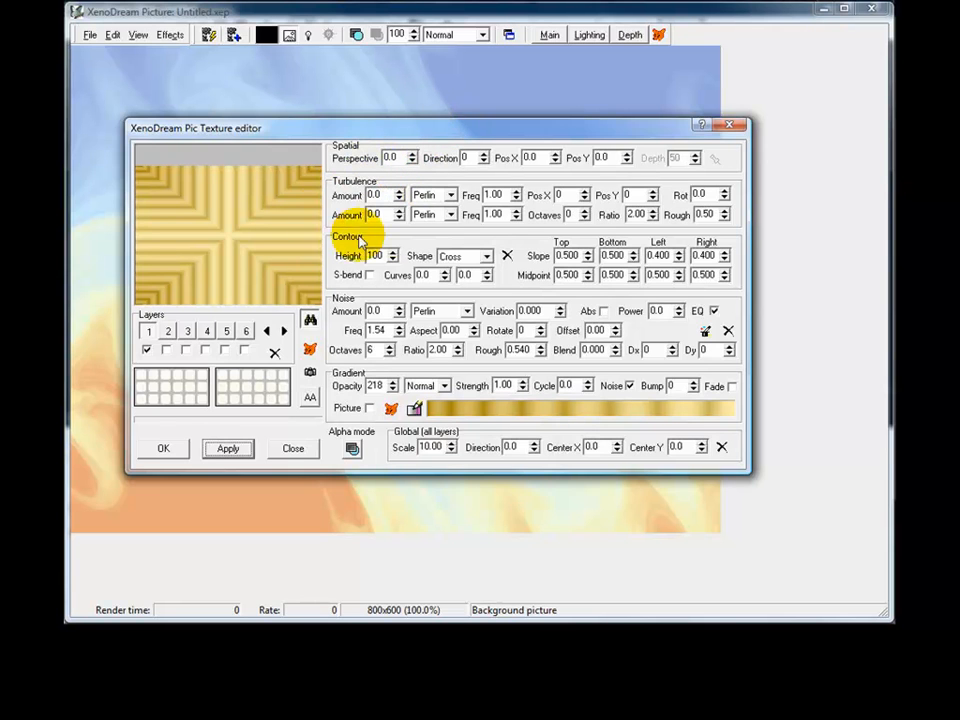
# Change the second turbulence type to Zigzag, with an amount of 148.1 and a frequency of 19.20
pyautogui.click(452, 216)
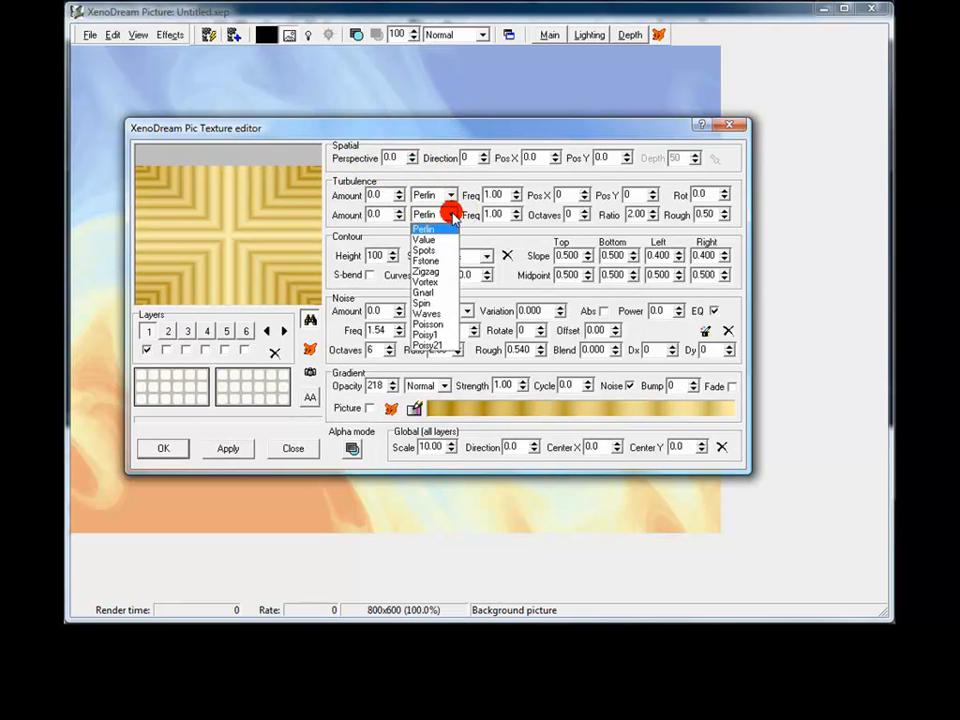
pyautogui.click(436, 273)
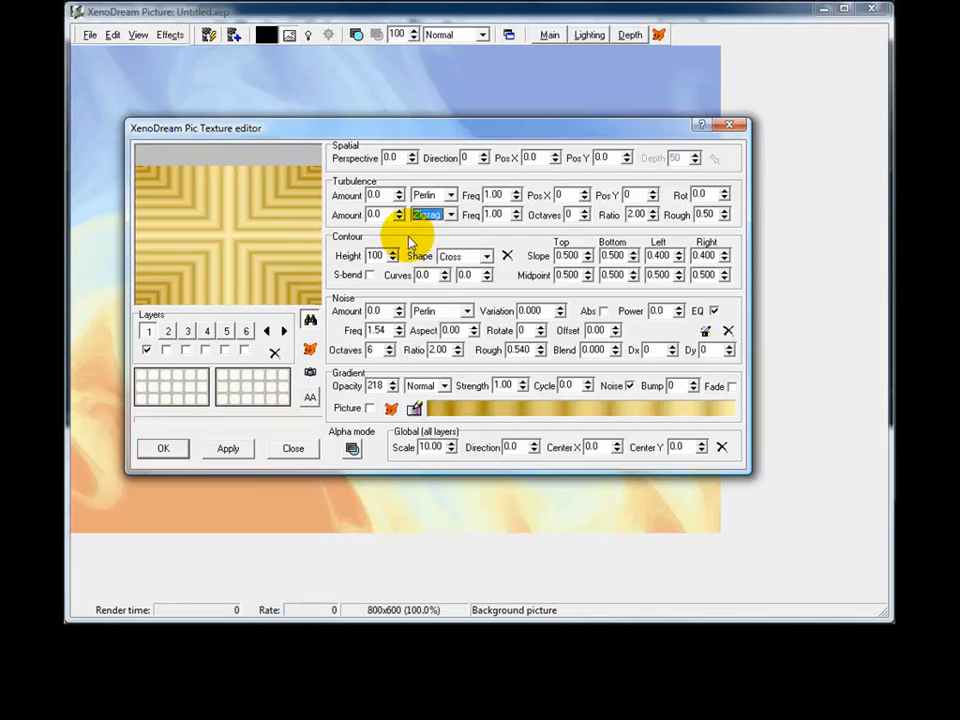
pyautogui.click(381, 216)
pyautogui.moveTo(399, 216); pyautogui.dragTo(864, 6)
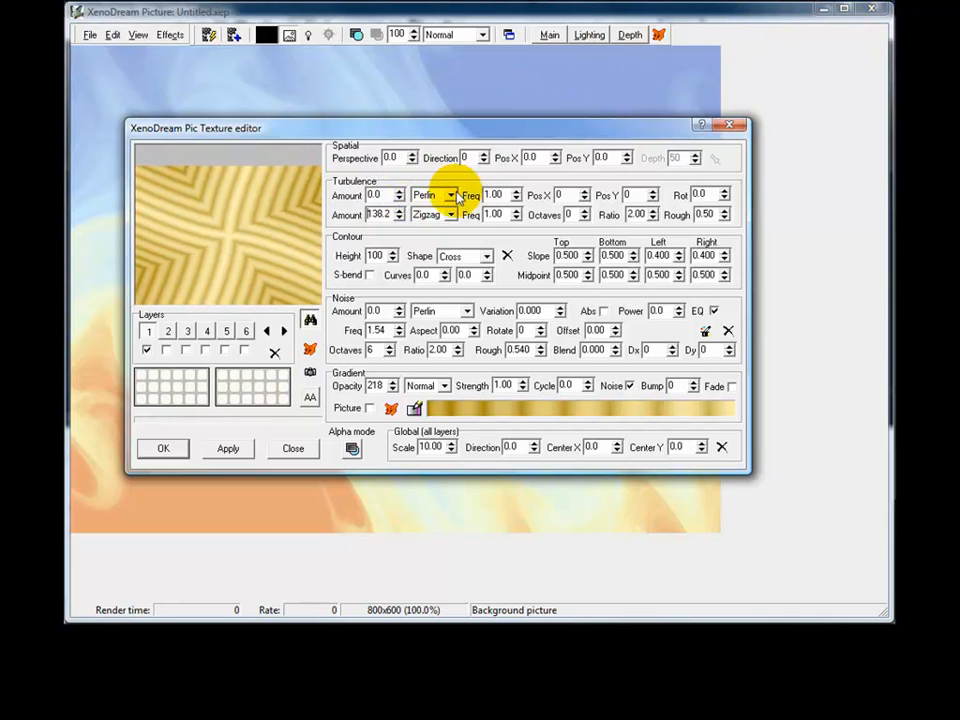
pyautogui.moveTo(399, 216); pyautogui.dragTo(372, 200)
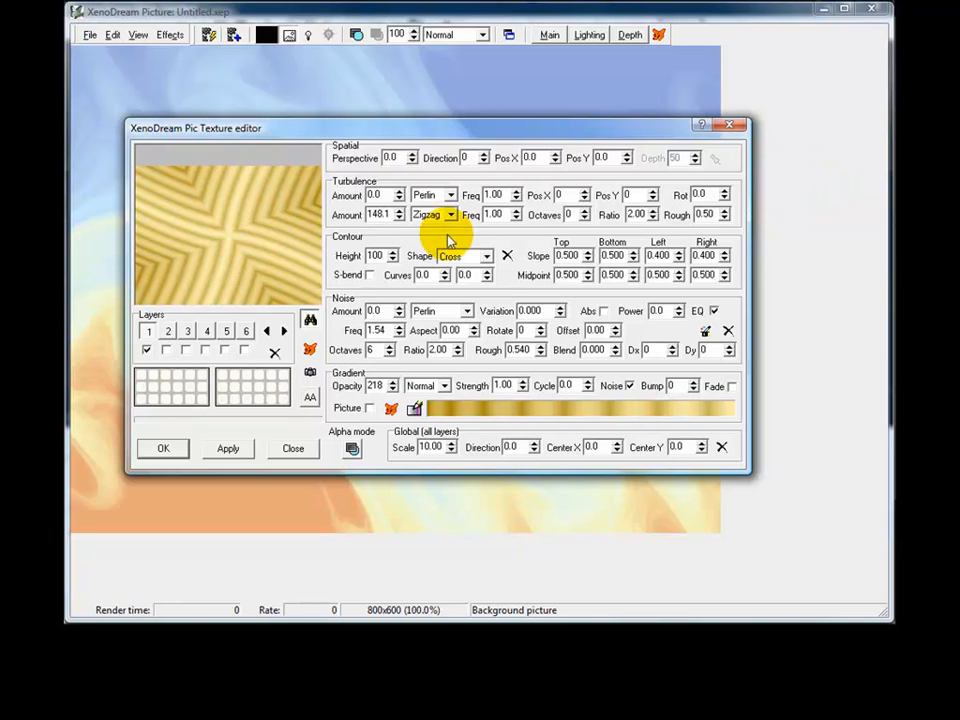
pyautogui.moveTo(495, 215); pyautogui.dragTo(594, 85)
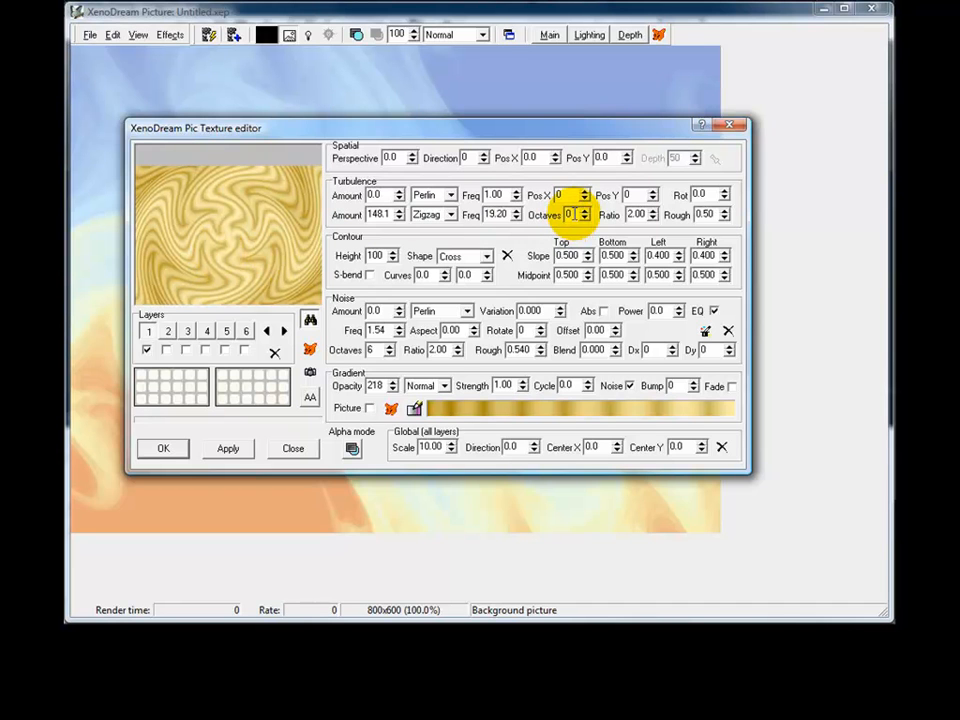
# Raise the Zigzag turbulence to 5 octaves and apply the texture to the background picture
pyautogui.click(585, 214)
pyautogui.click(585, 214)
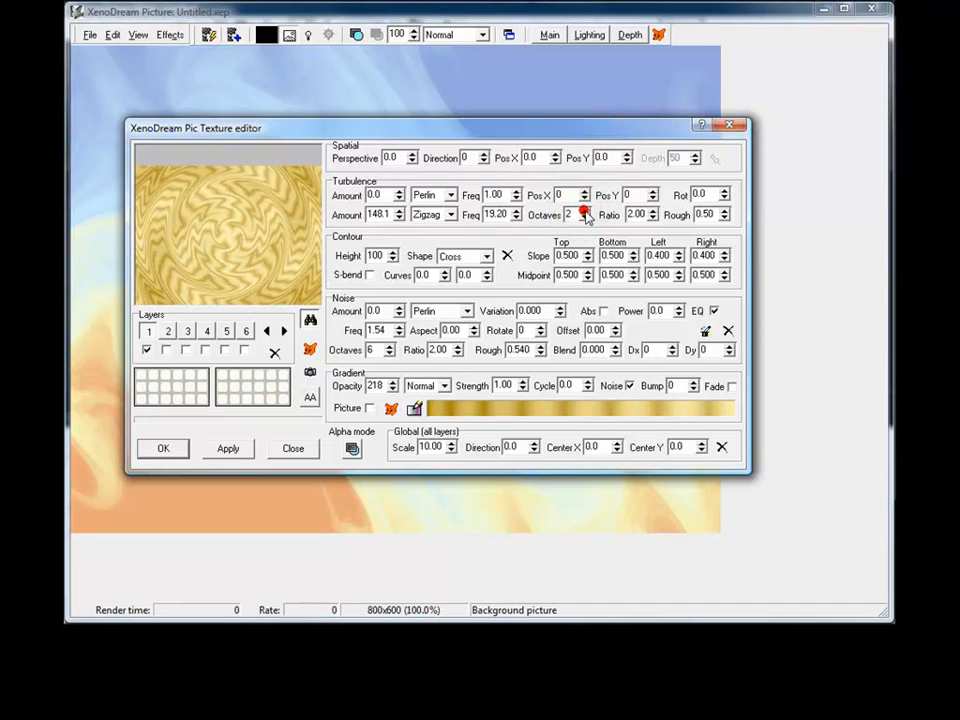
pyautogui.click(585, 214)
pyautogui.click(585, 214)
pyautogui.click(585, 214)
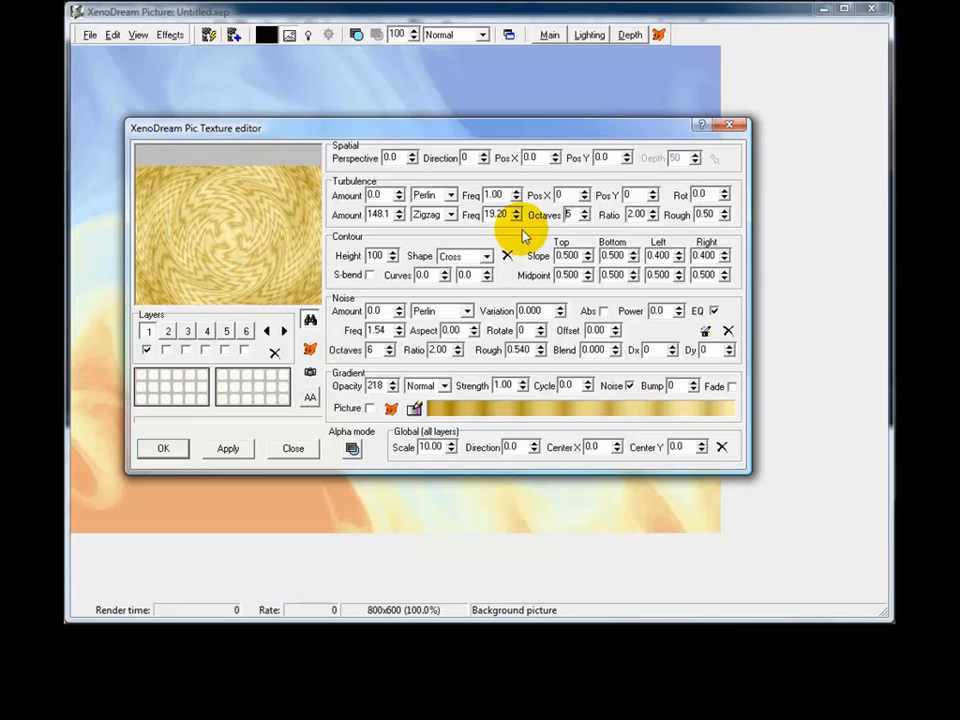
pyautogui.click(228, 448)
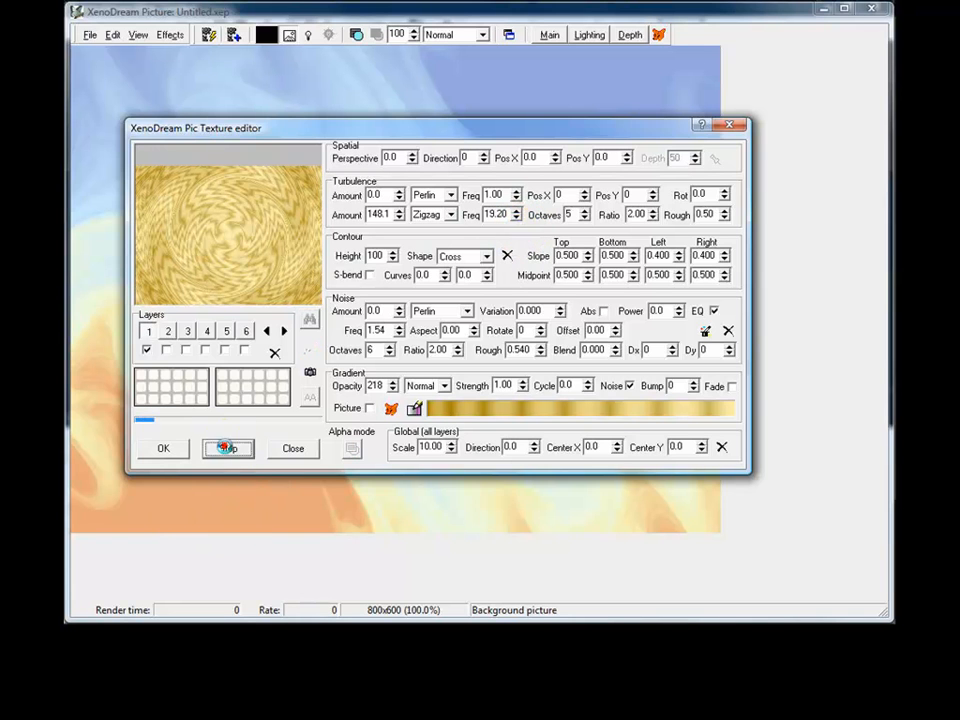
pyautogui.moveTo(365, 130)
pyautogui.mouseDown()
pyautogui.moveTo(714, 375)
pyautogui.moveTo(690, 322)
pyautogui.moveTo(367, 111)
pyautogui.mouseUp()
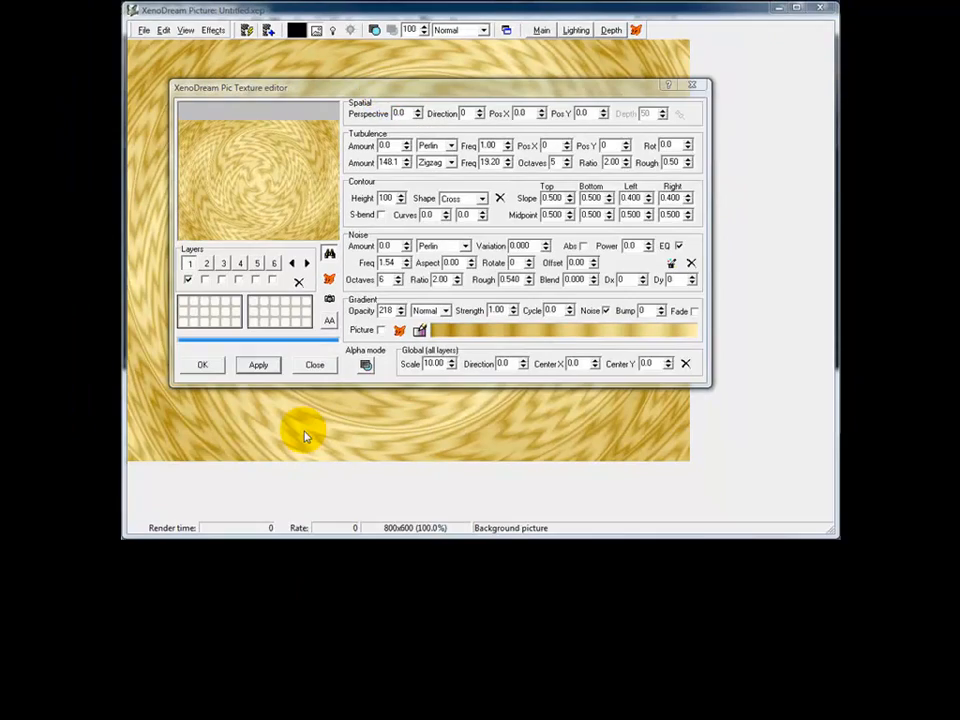
# Load the Blue scroll texture preset from the Gradient linear category
pyautogui.click(329, 281)
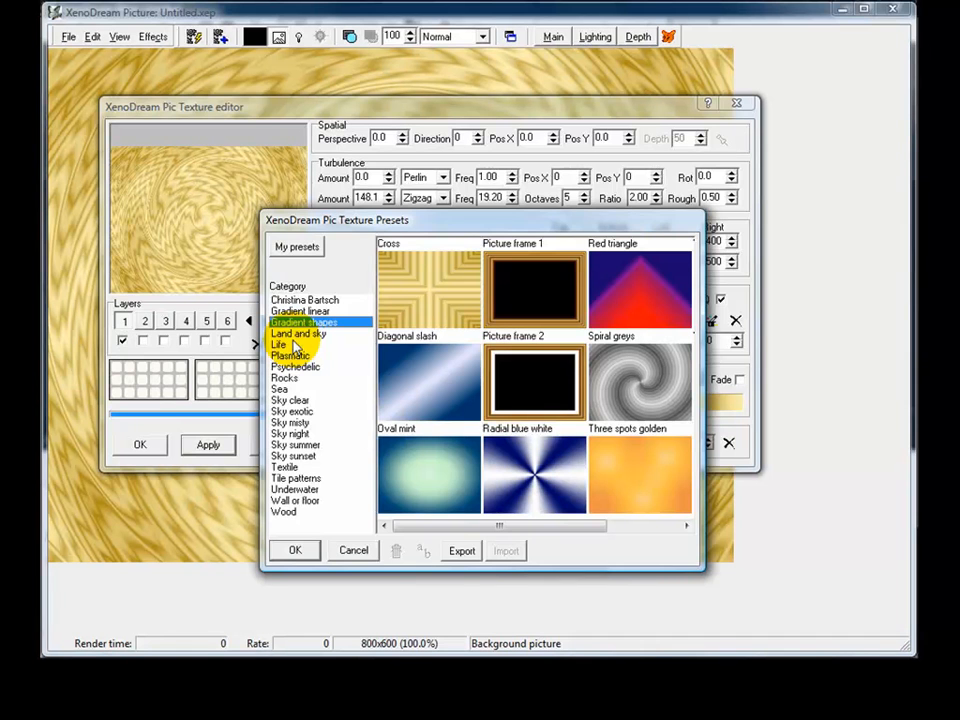
pyautogui.click(296, 311)
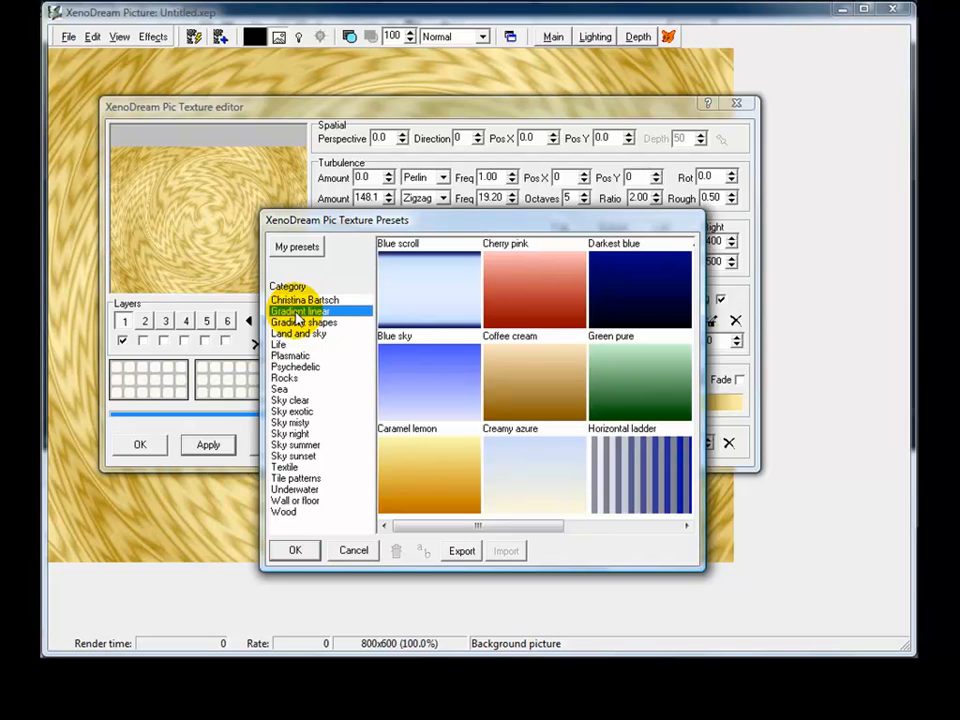
pyautogui.click(418, 305)
pyautogui.click(296, 551)
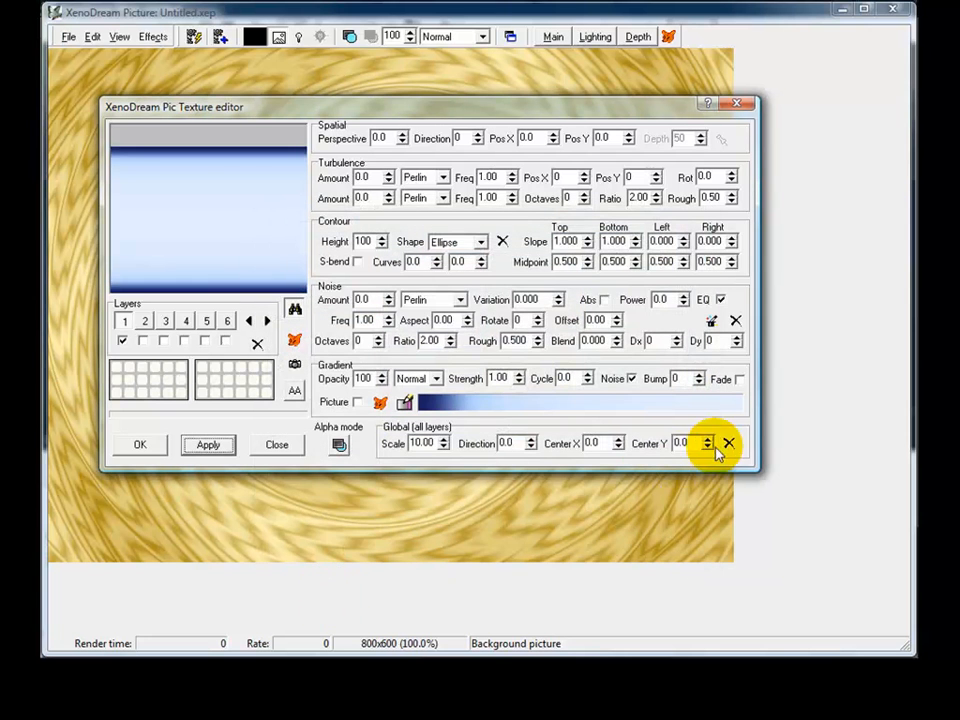
# Replace the texture's gradient with the Autumn haze 6 preset from the Sky category
pyautogui.click(380, 402)
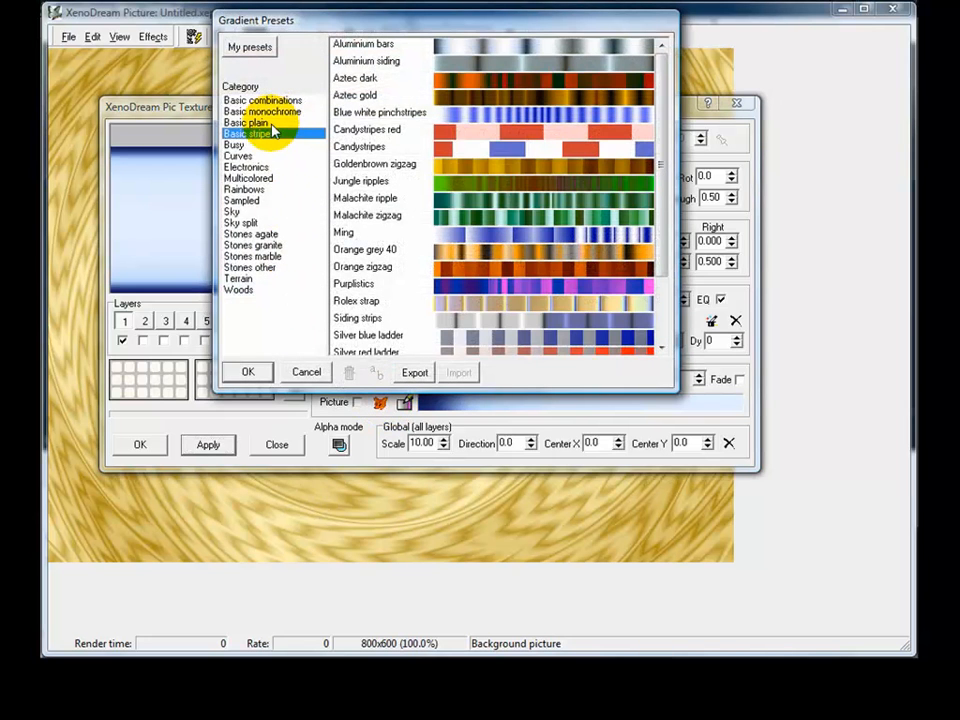
pyautogui.click(244, 234)
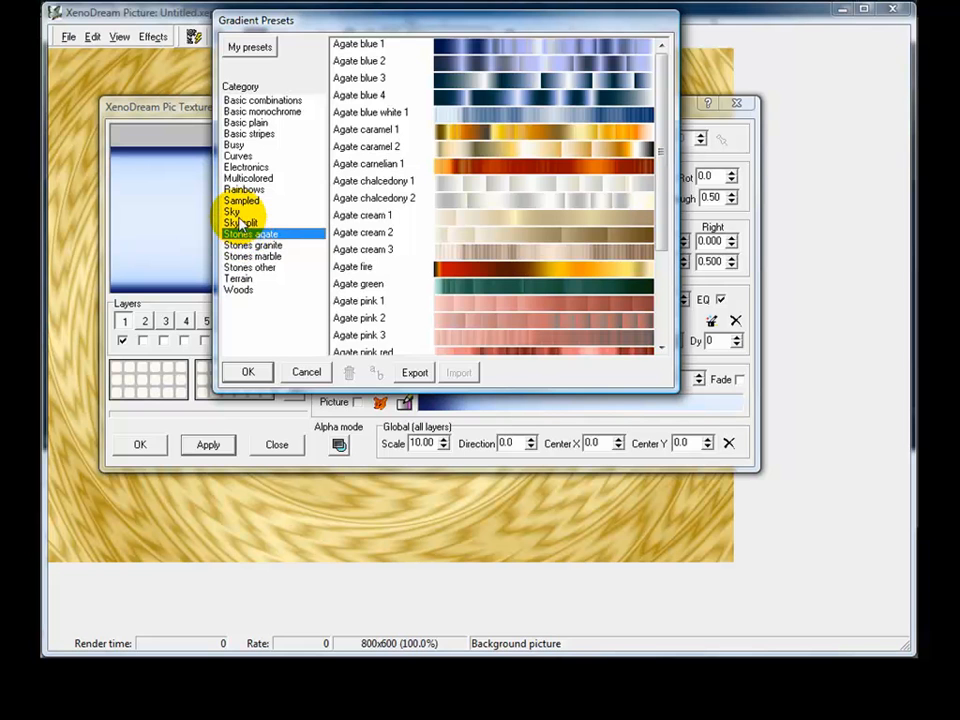
pyautogui.click(234, 212)
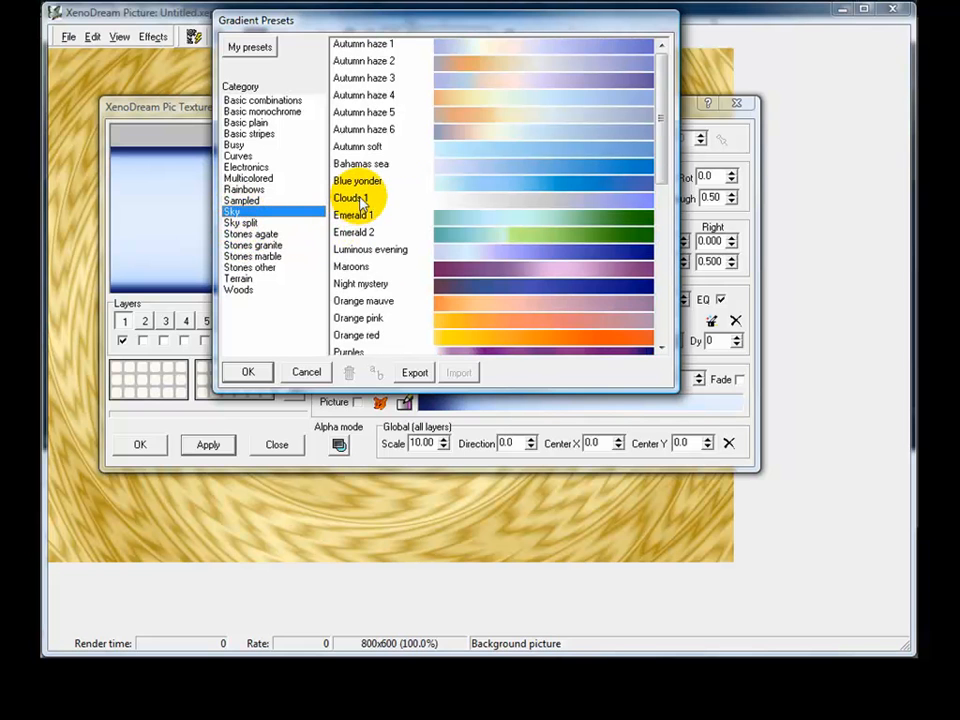
pyautogui.click(368, 130)
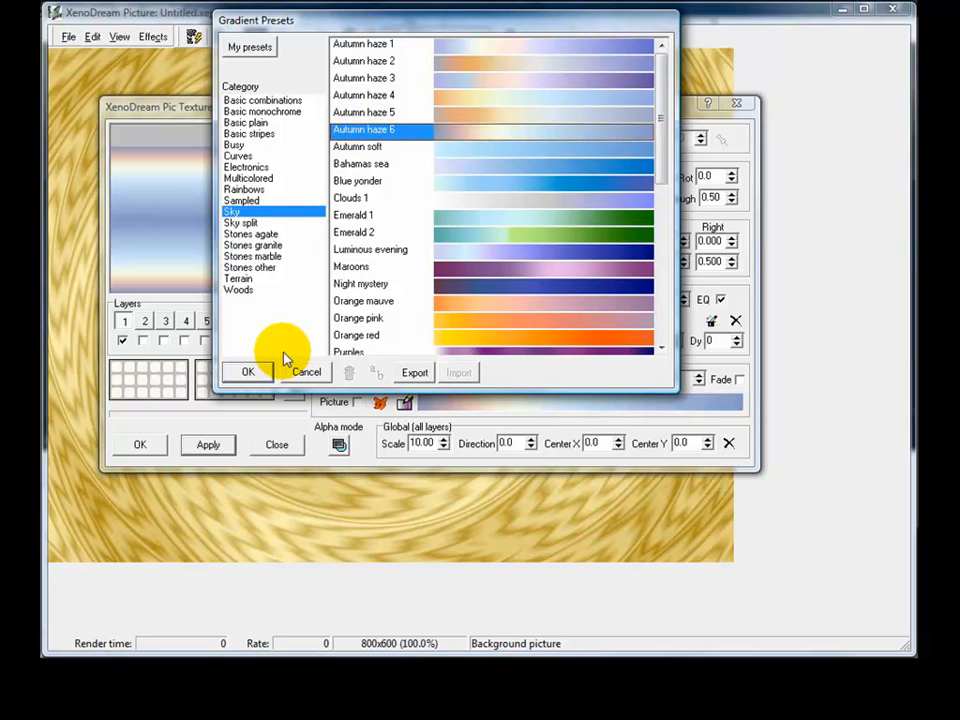
pyautogui.click(250, 373)
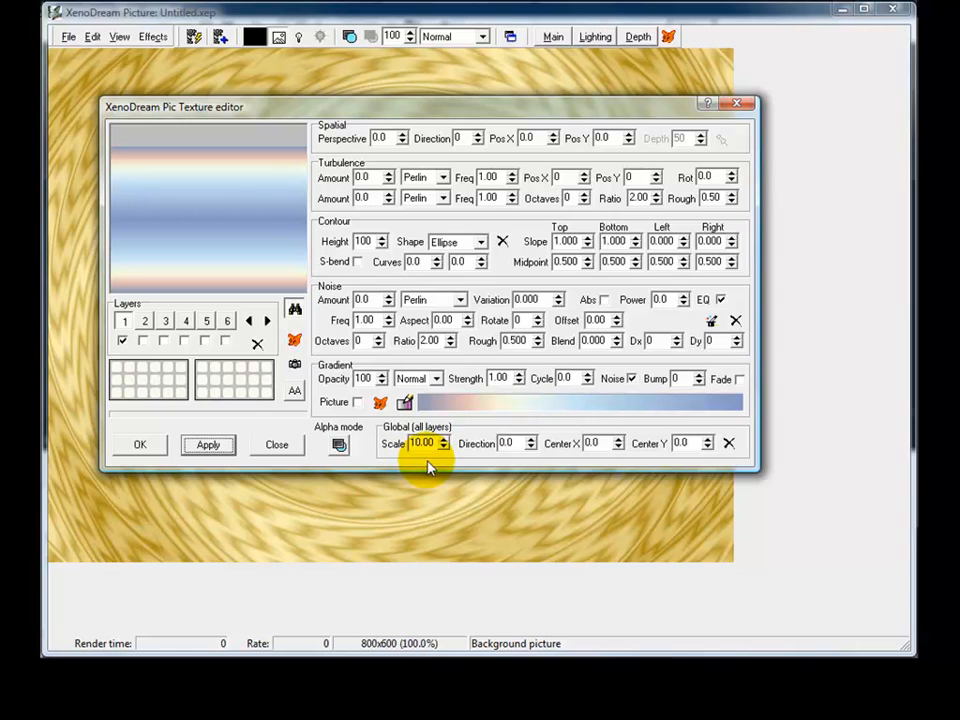
# Set the global scale for all layers to 10.70 and the global direction to 60.6
pyautogui.moveTo(420, 443)
pyautogui.mouseDown()
pyautogui.moveTo(453, 399)
pyautogui.moveTo(377, 491)
pyautogui.moveTo(425, 440)
pyautogui.mouseUp()
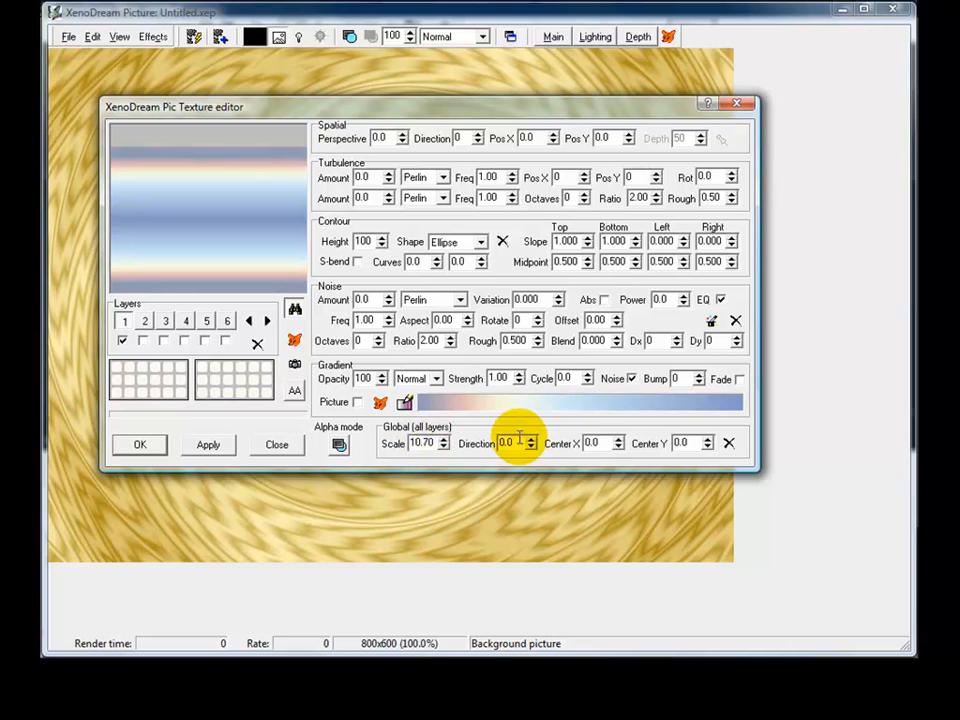
pyautogui.moveTo(503, 442); pyautogui.dragTo(571, 344)
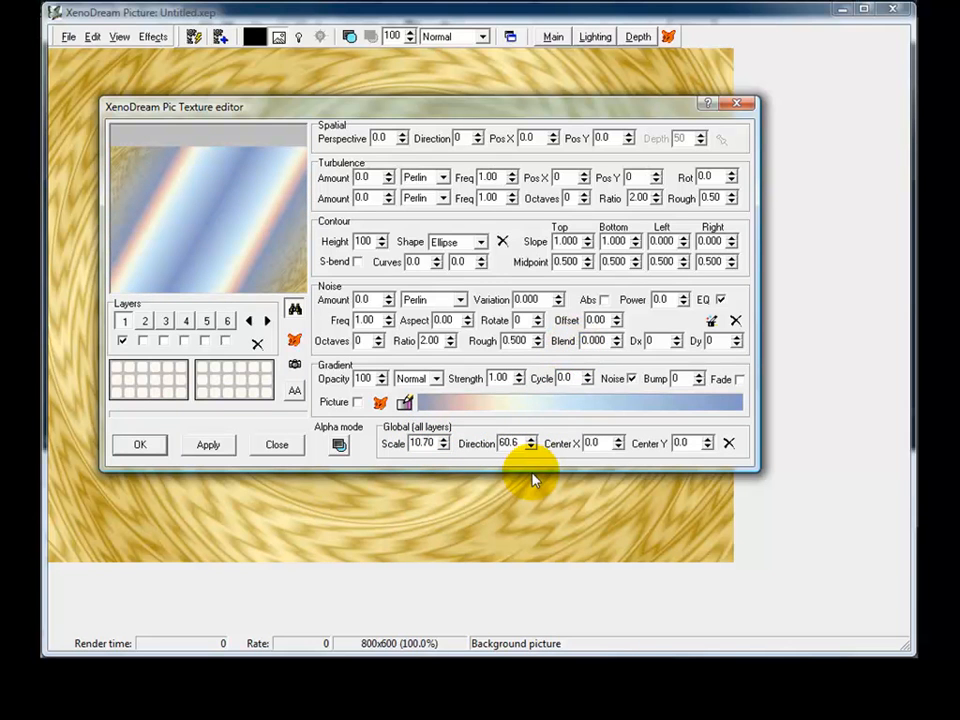